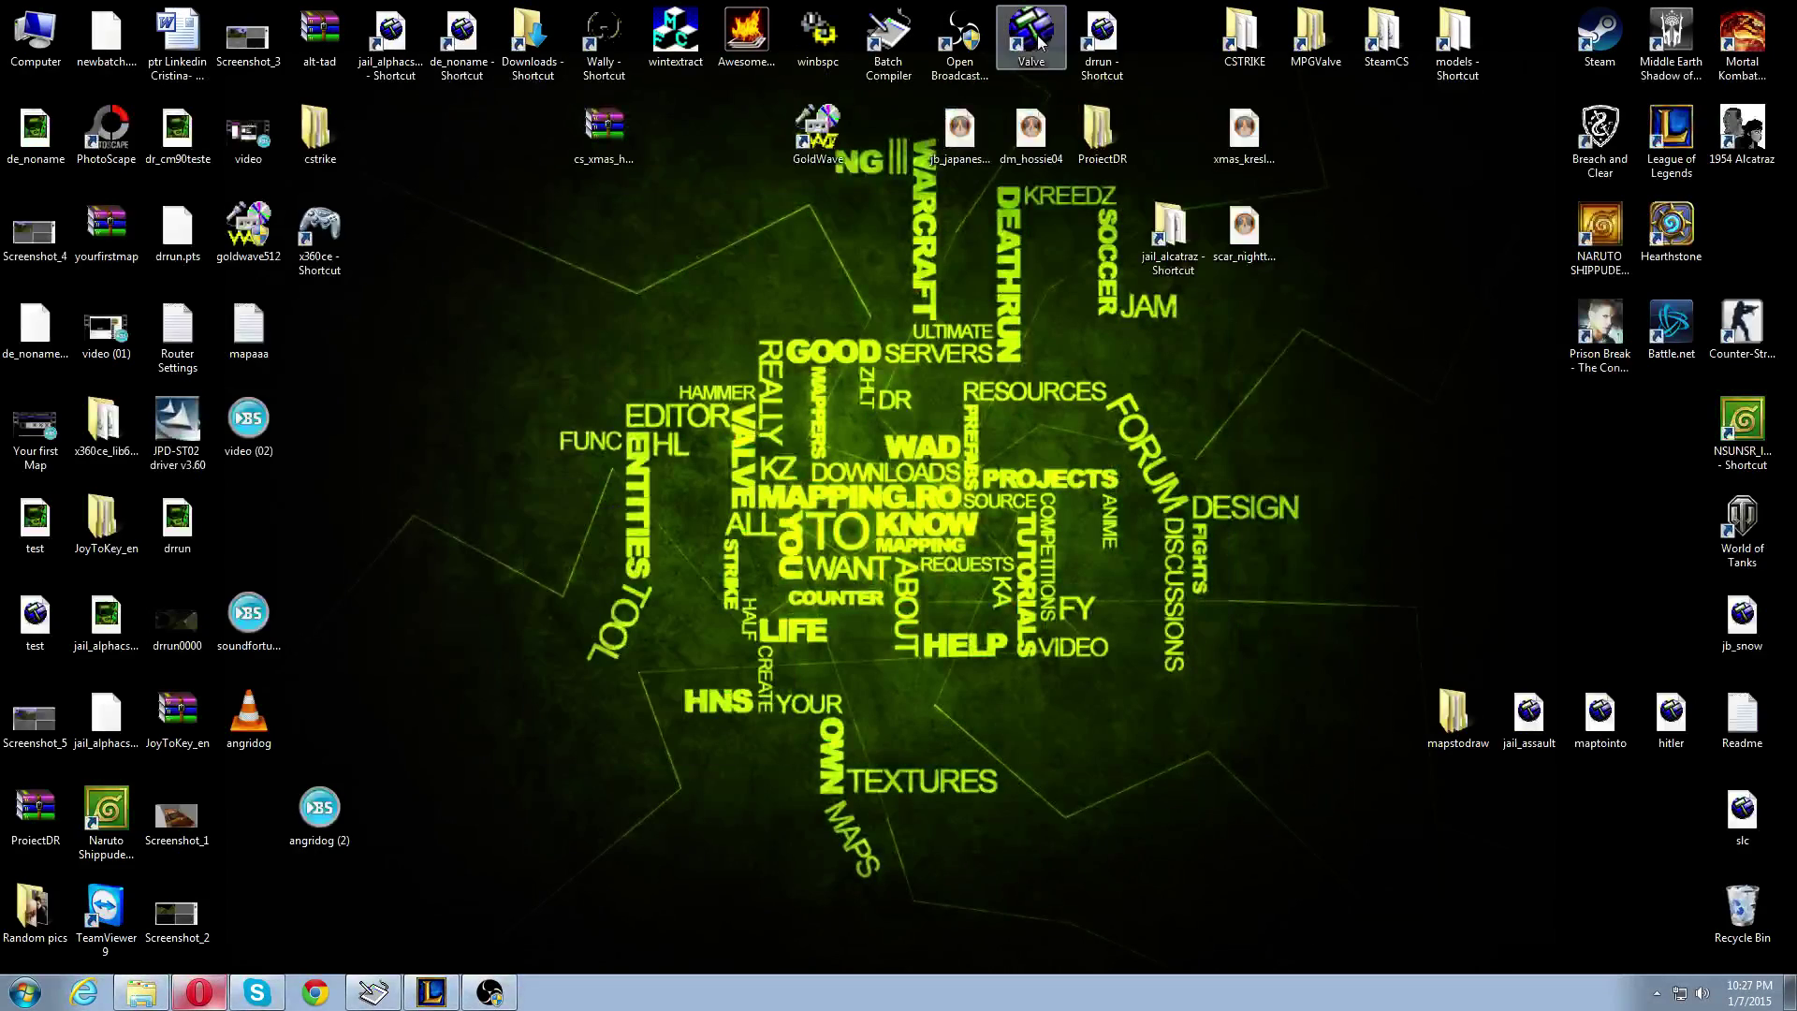
- Launch Hammer with the drrun map and turn the 3D camera over the hillside
double_click(1040, 43)
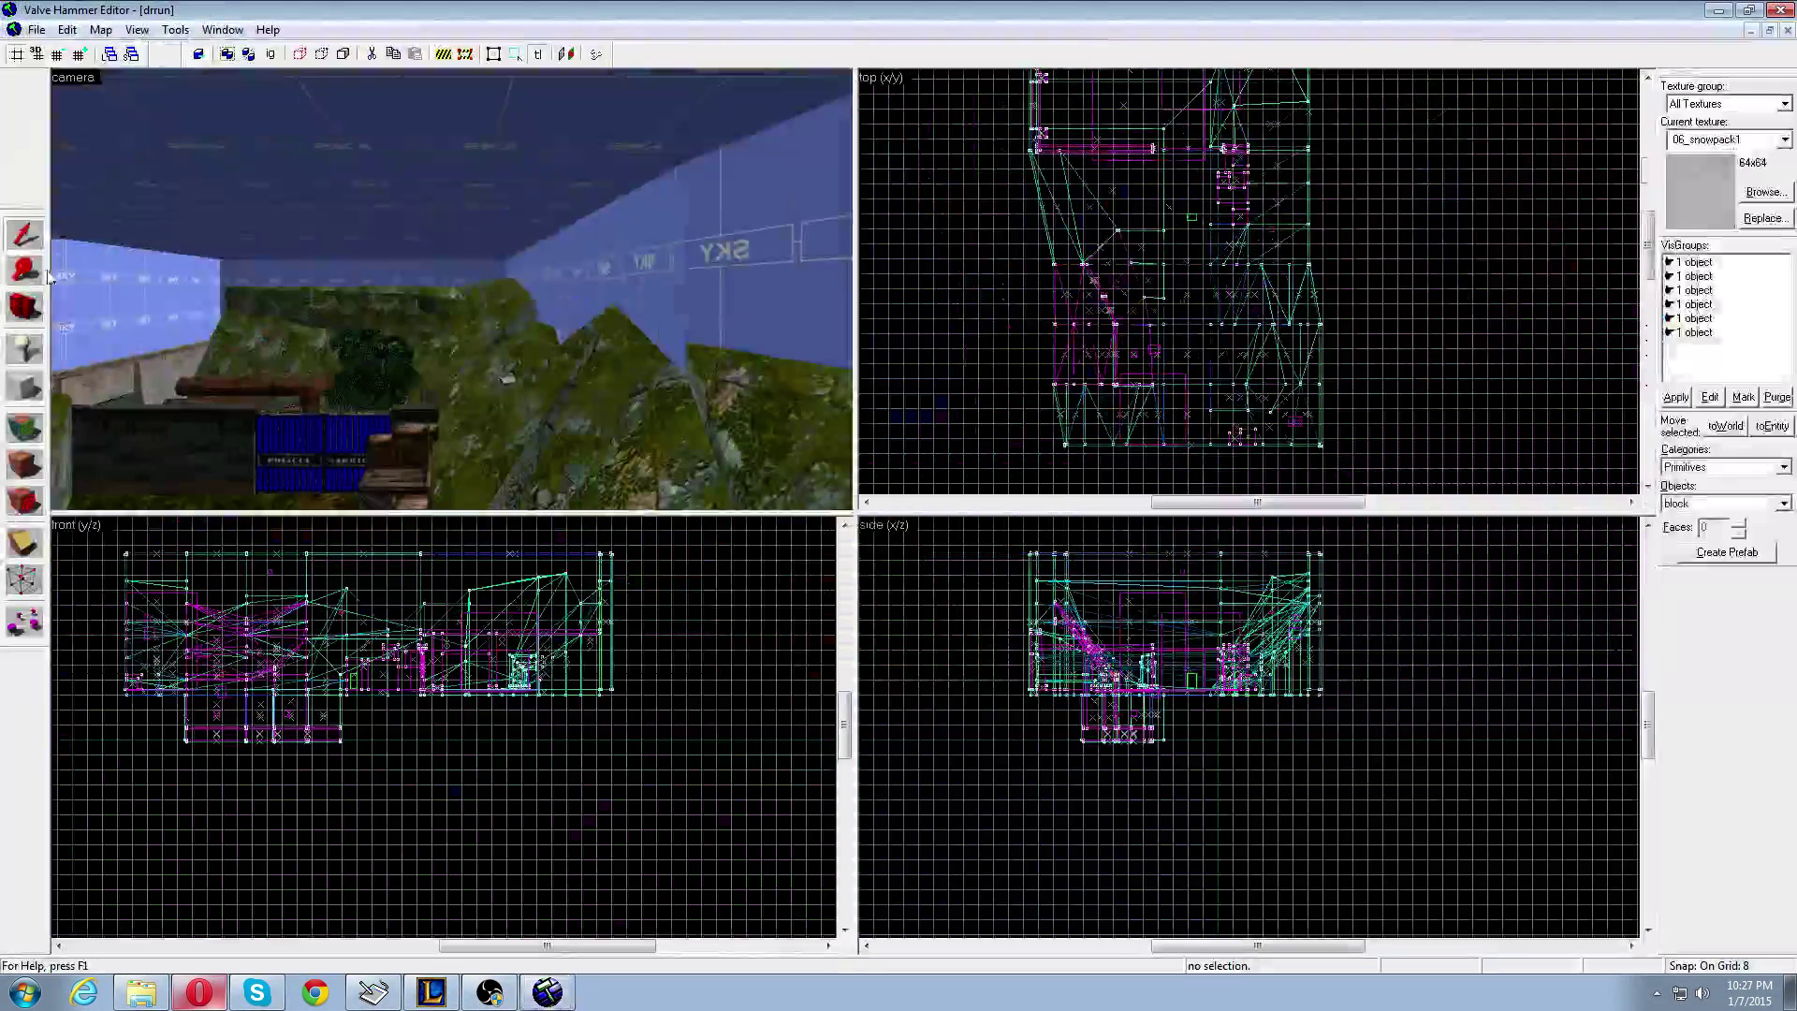
key(z)
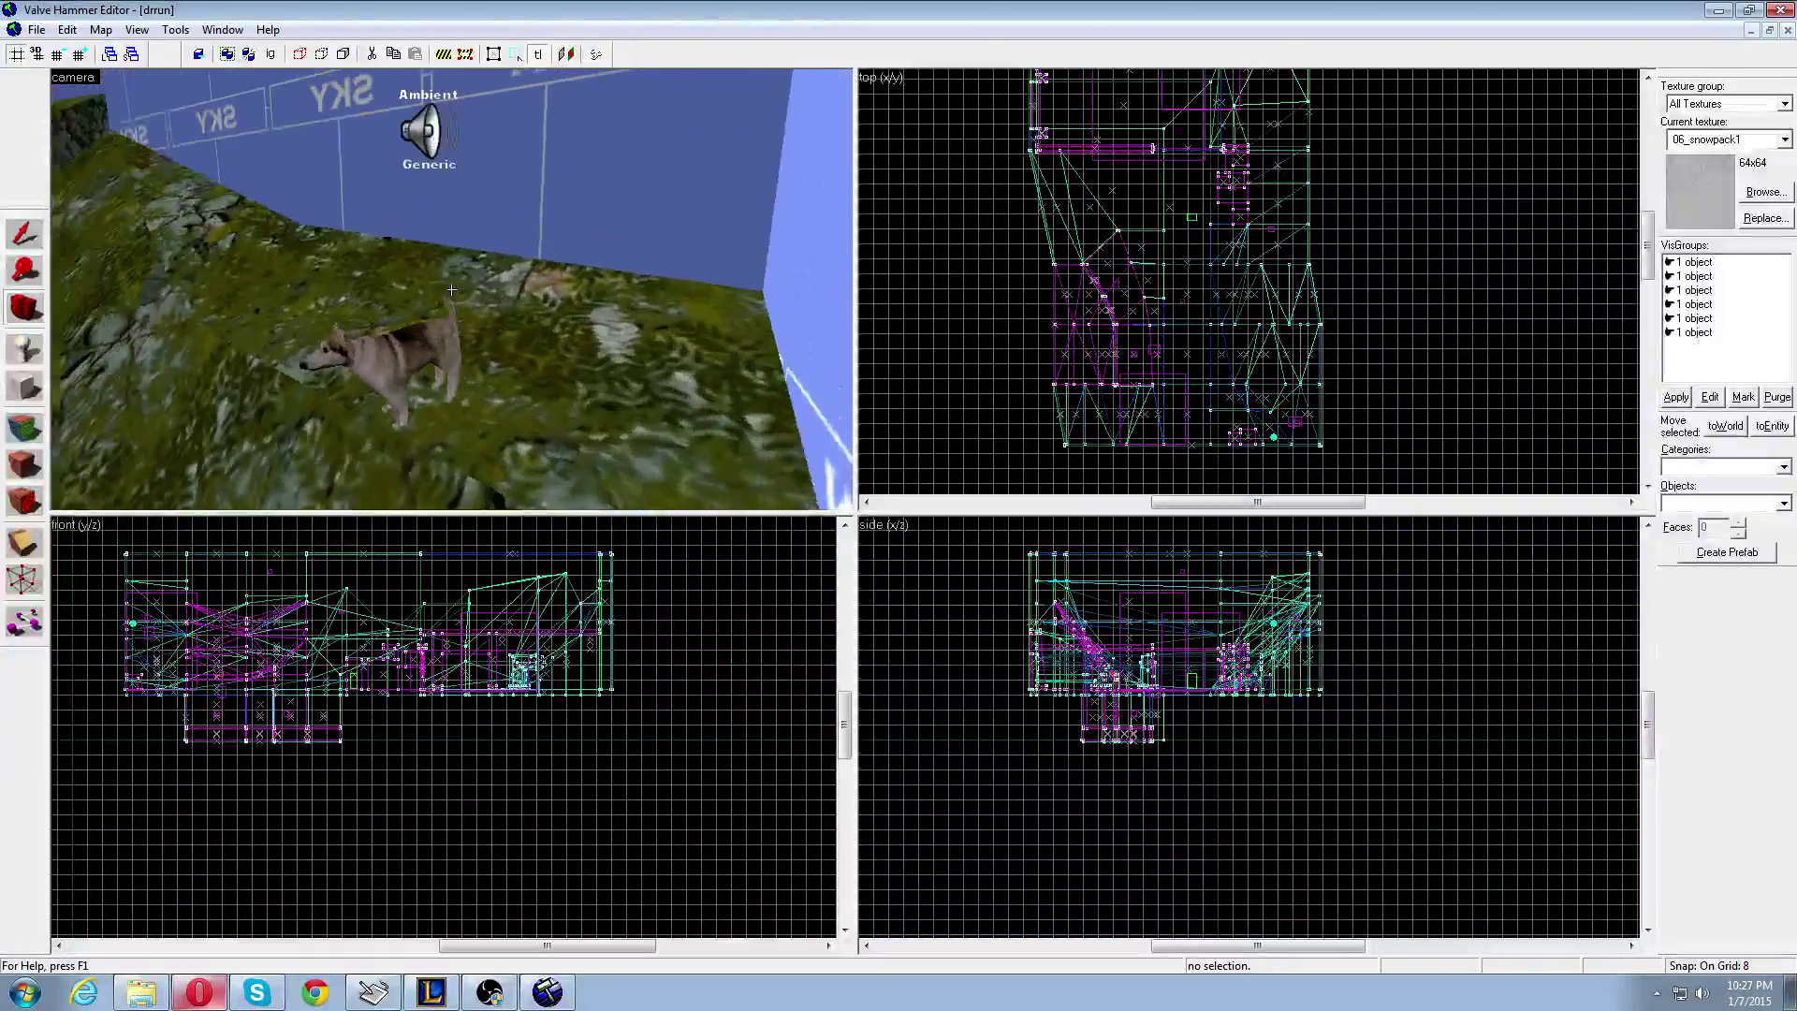
key(z)
key(shift+s)
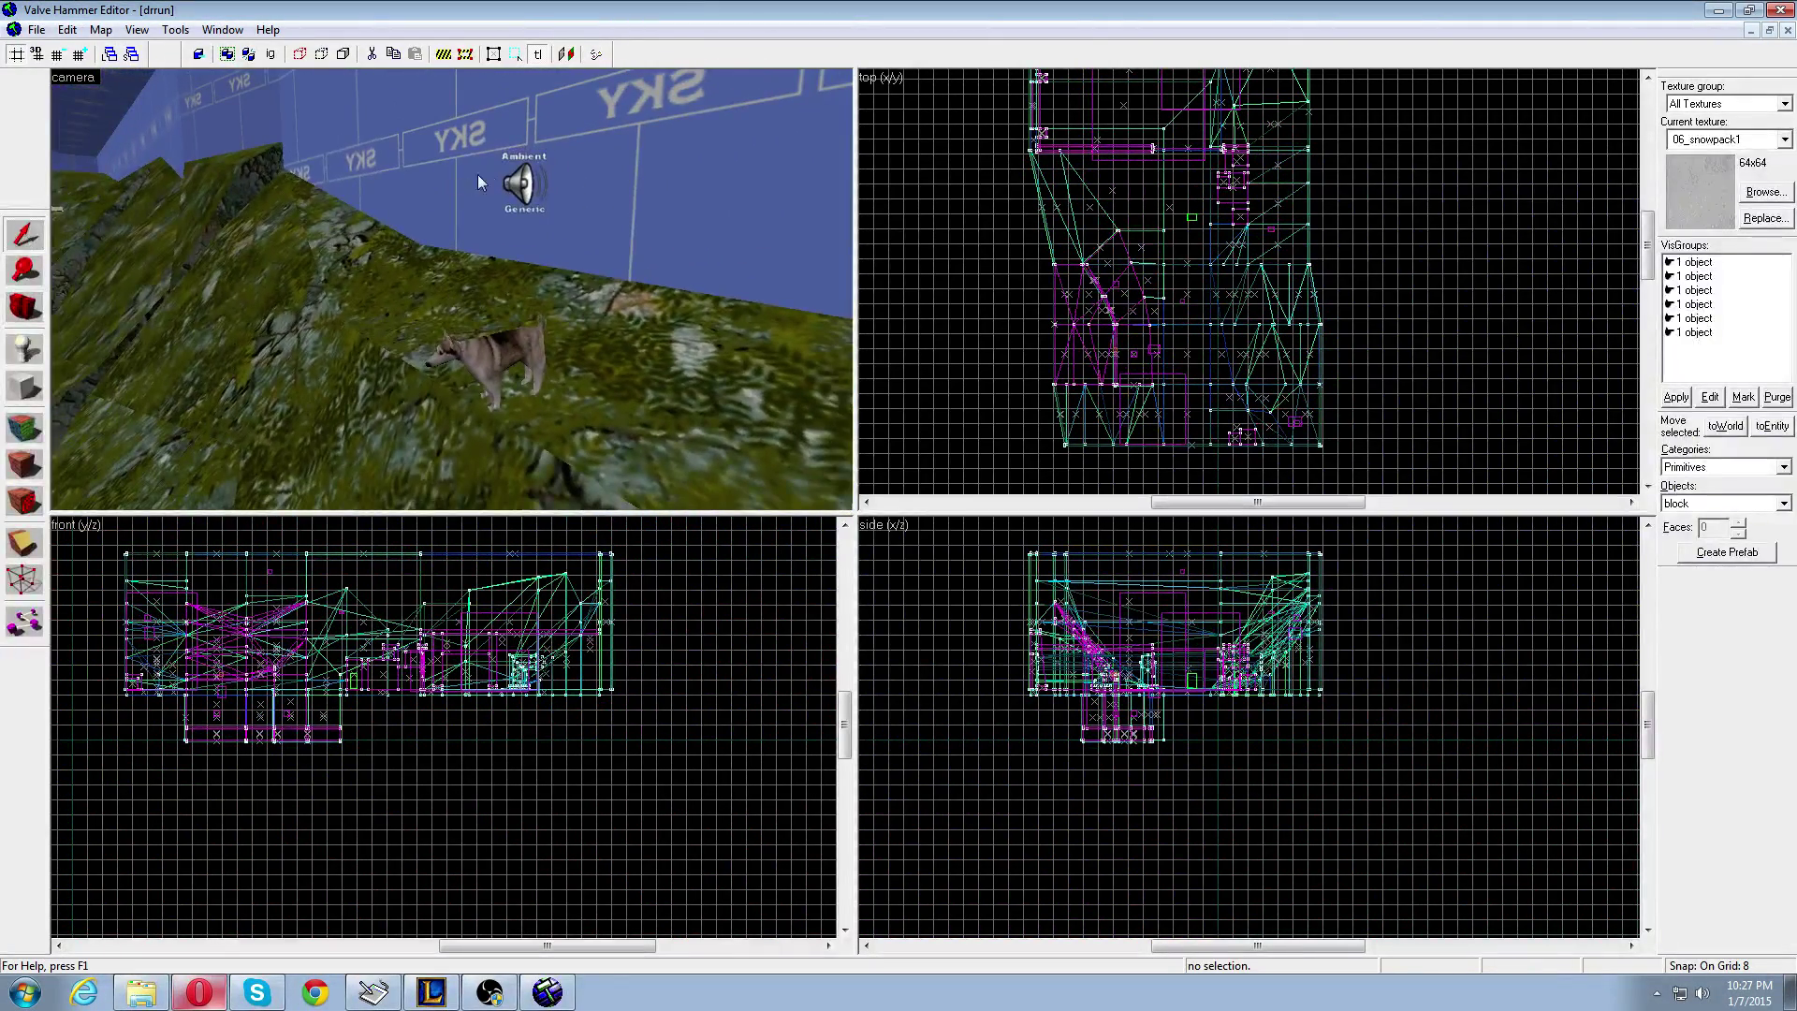
- Select the ambient_generic sound entity near the dog model and fly the camera closer
click(492, 177)
scroll(1304, 421, up, 3)
scroll(1202, 570, down, 3)
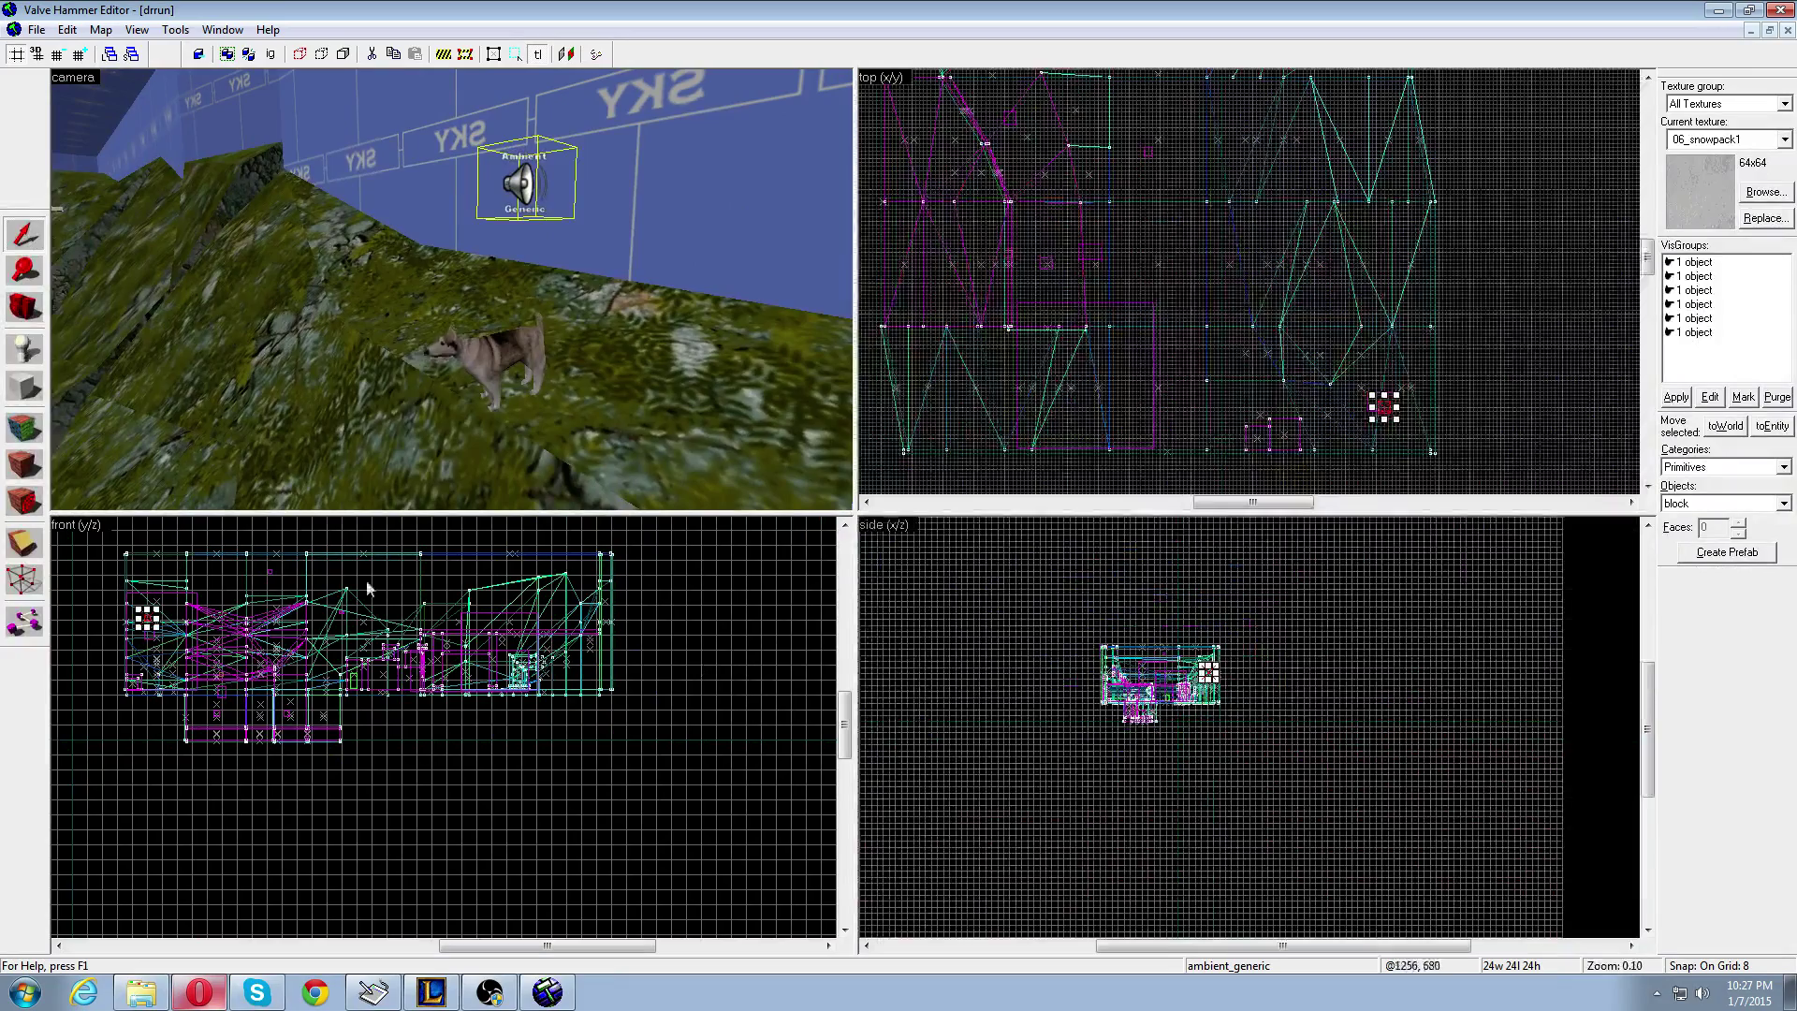
key(z)
key(w)
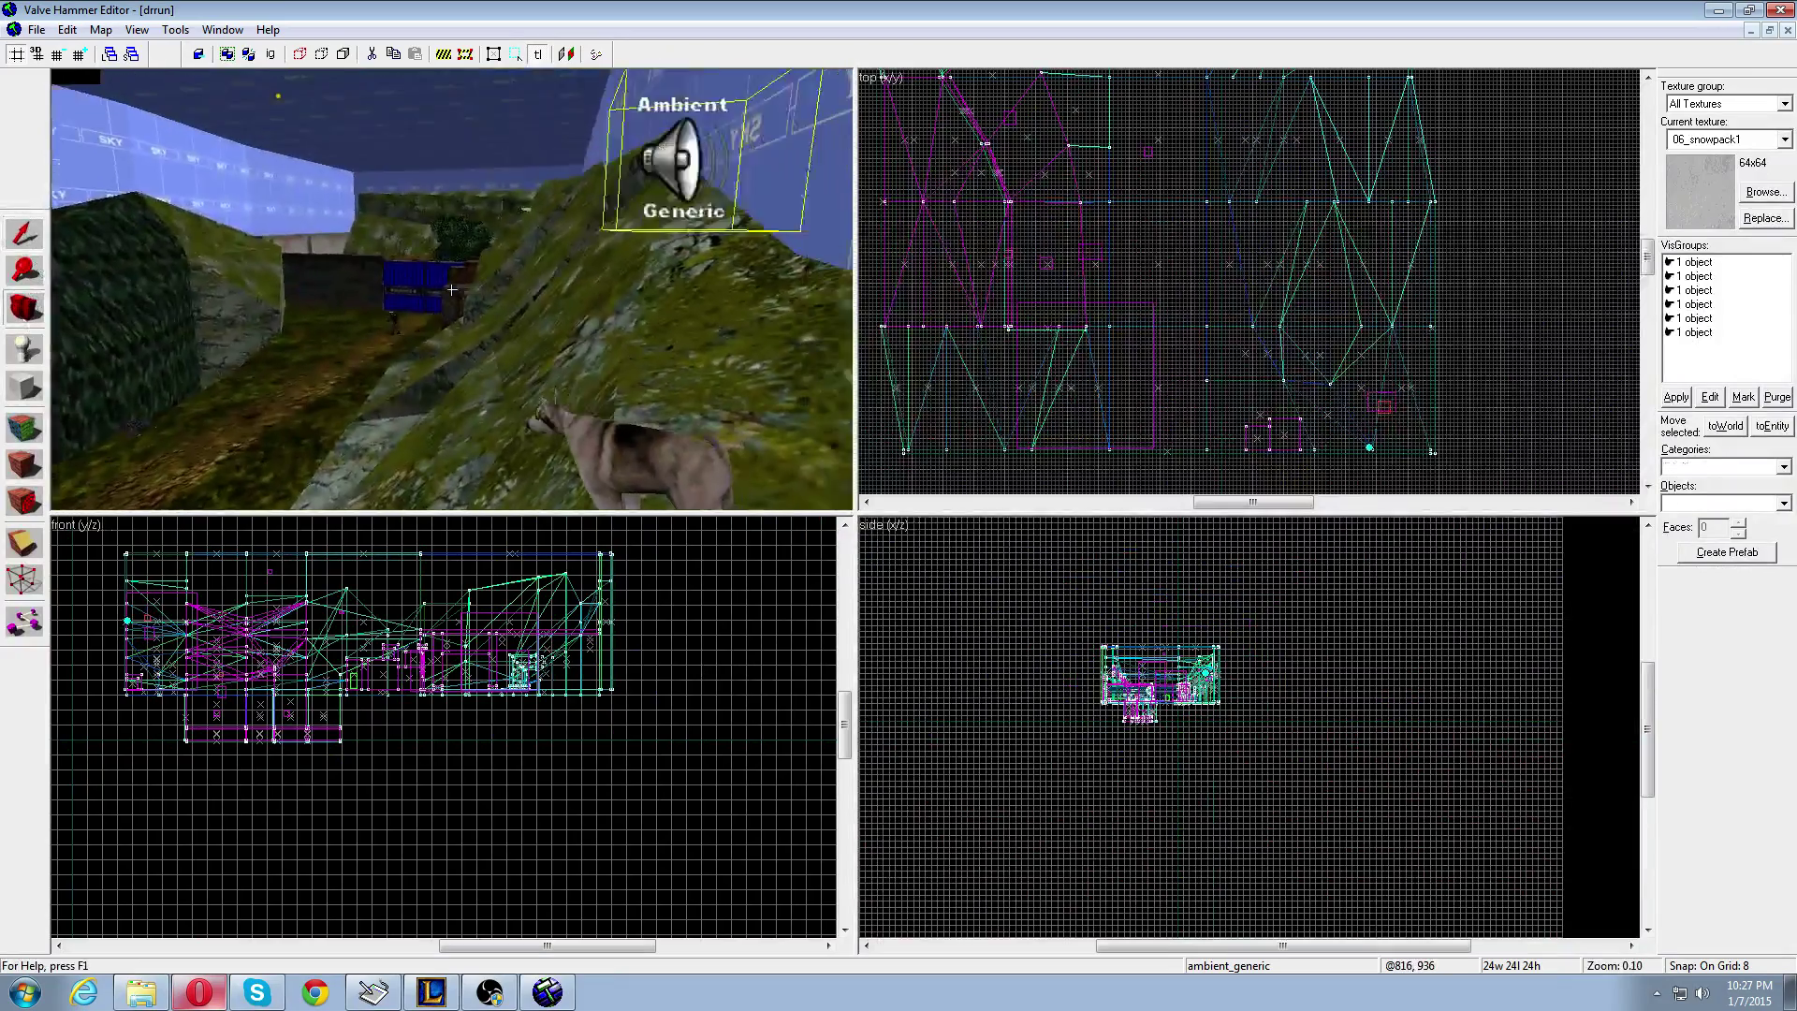
key(s)
key(z)
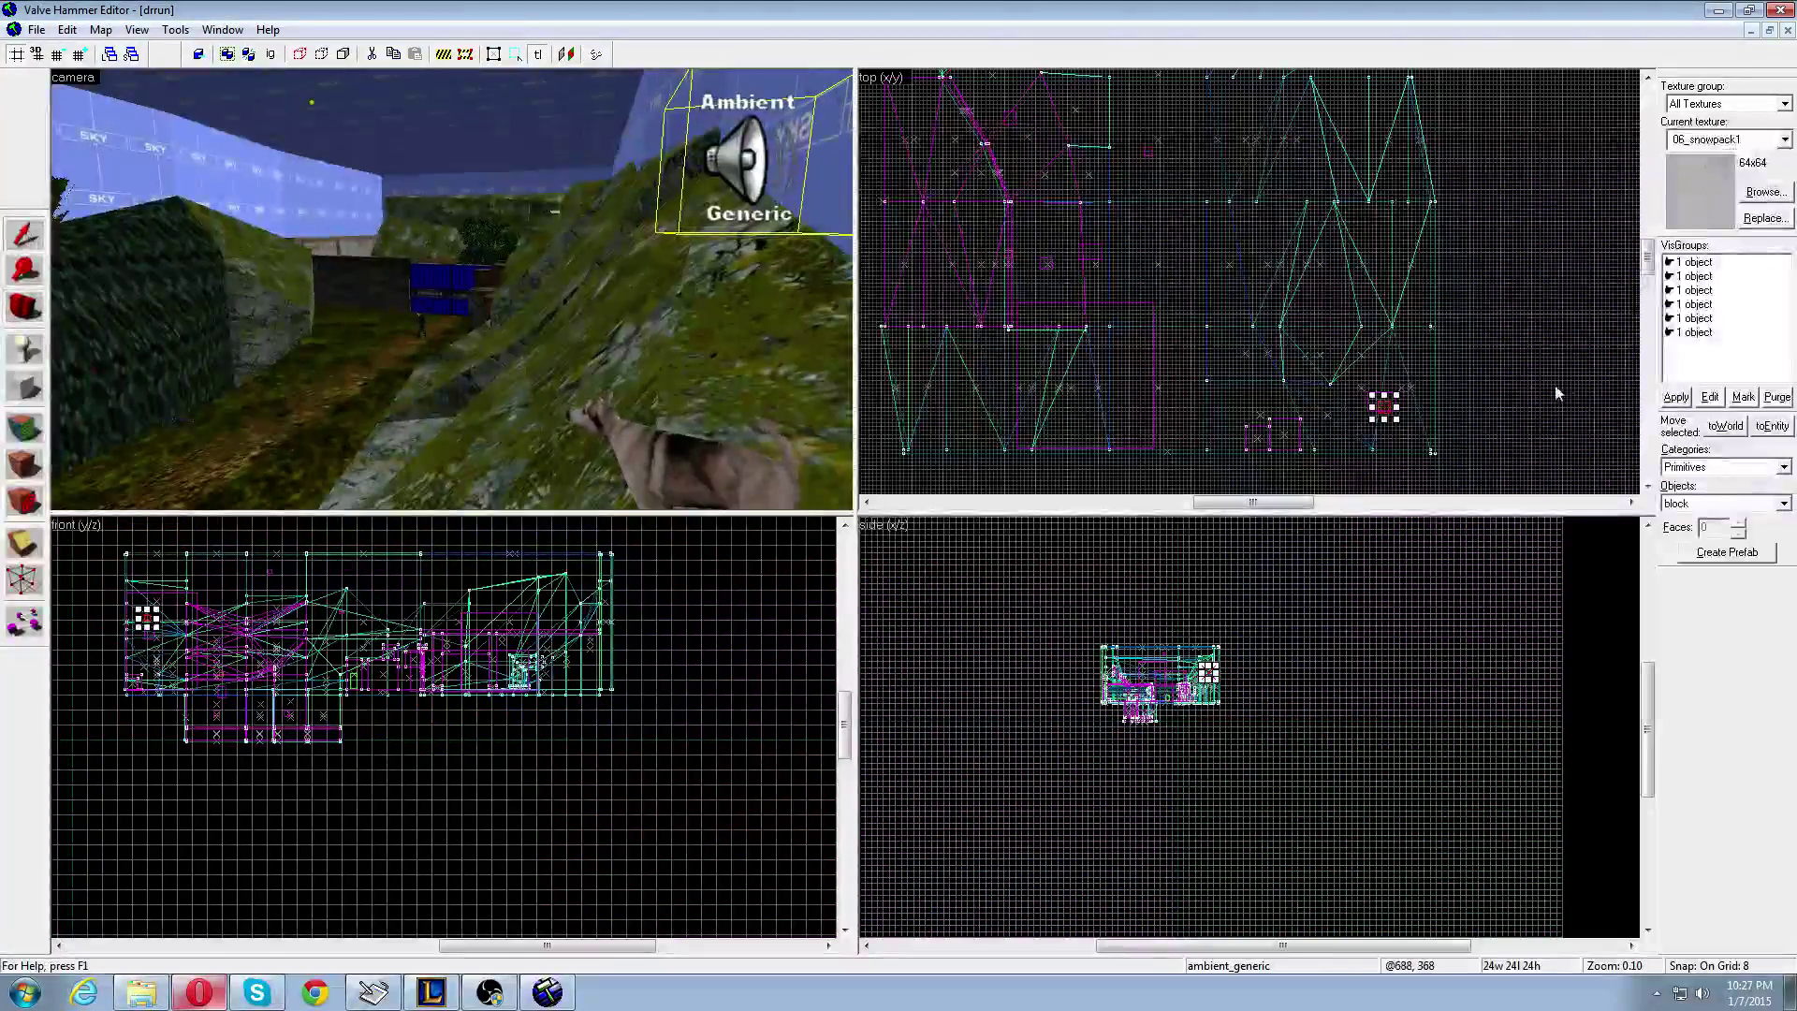
- Find the Launch text file through the Start menu search and open it in Notepad
click(19, 993)
text(t)
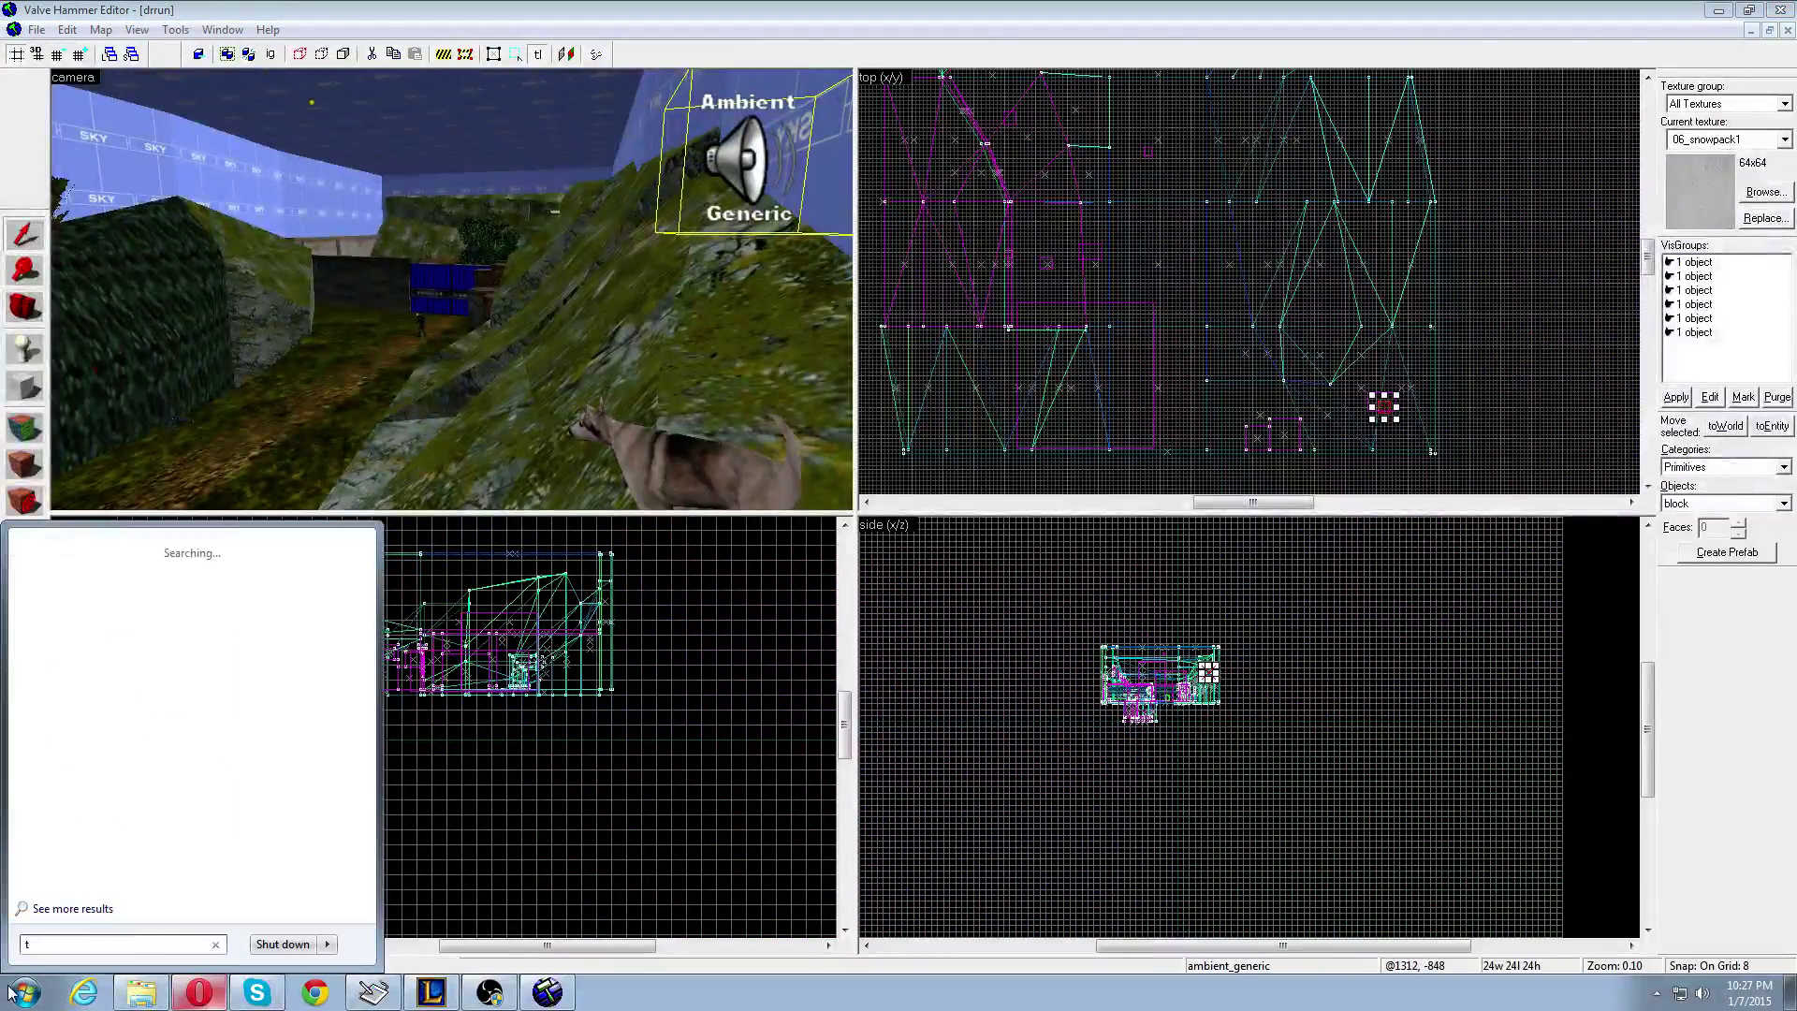
text(extdo)
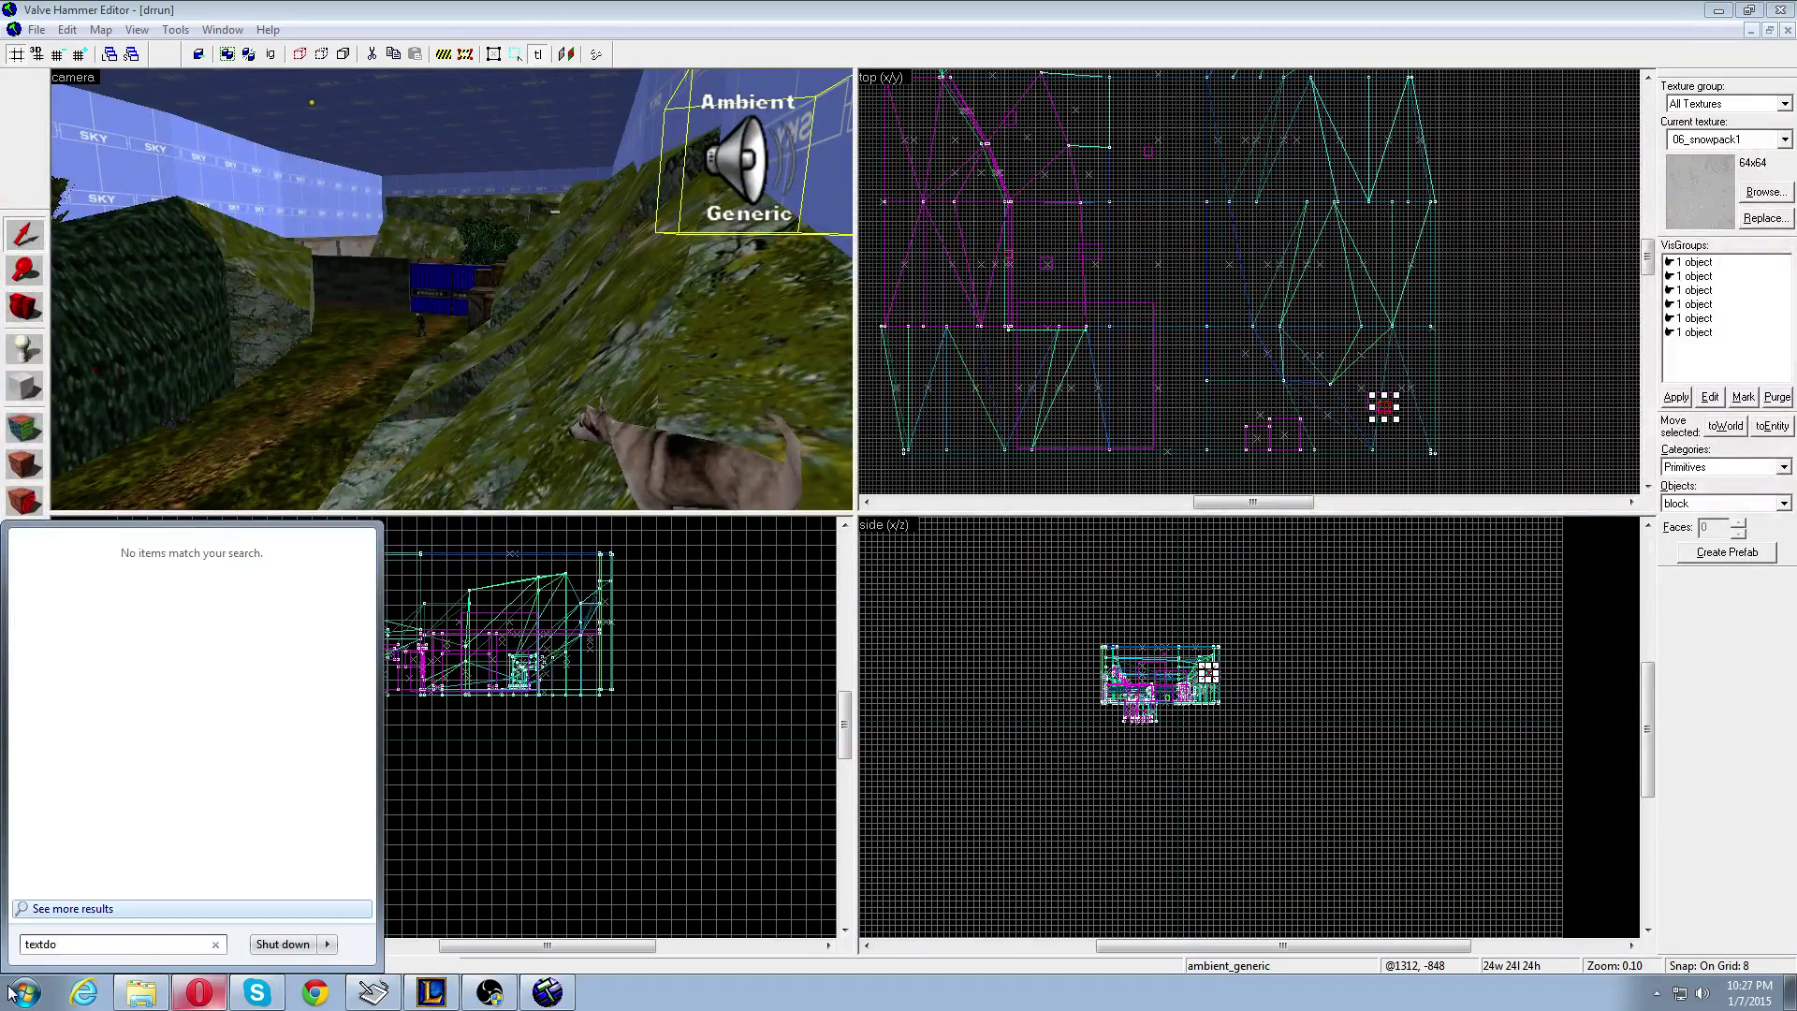
key(BackSpace)
key(BackSpace)
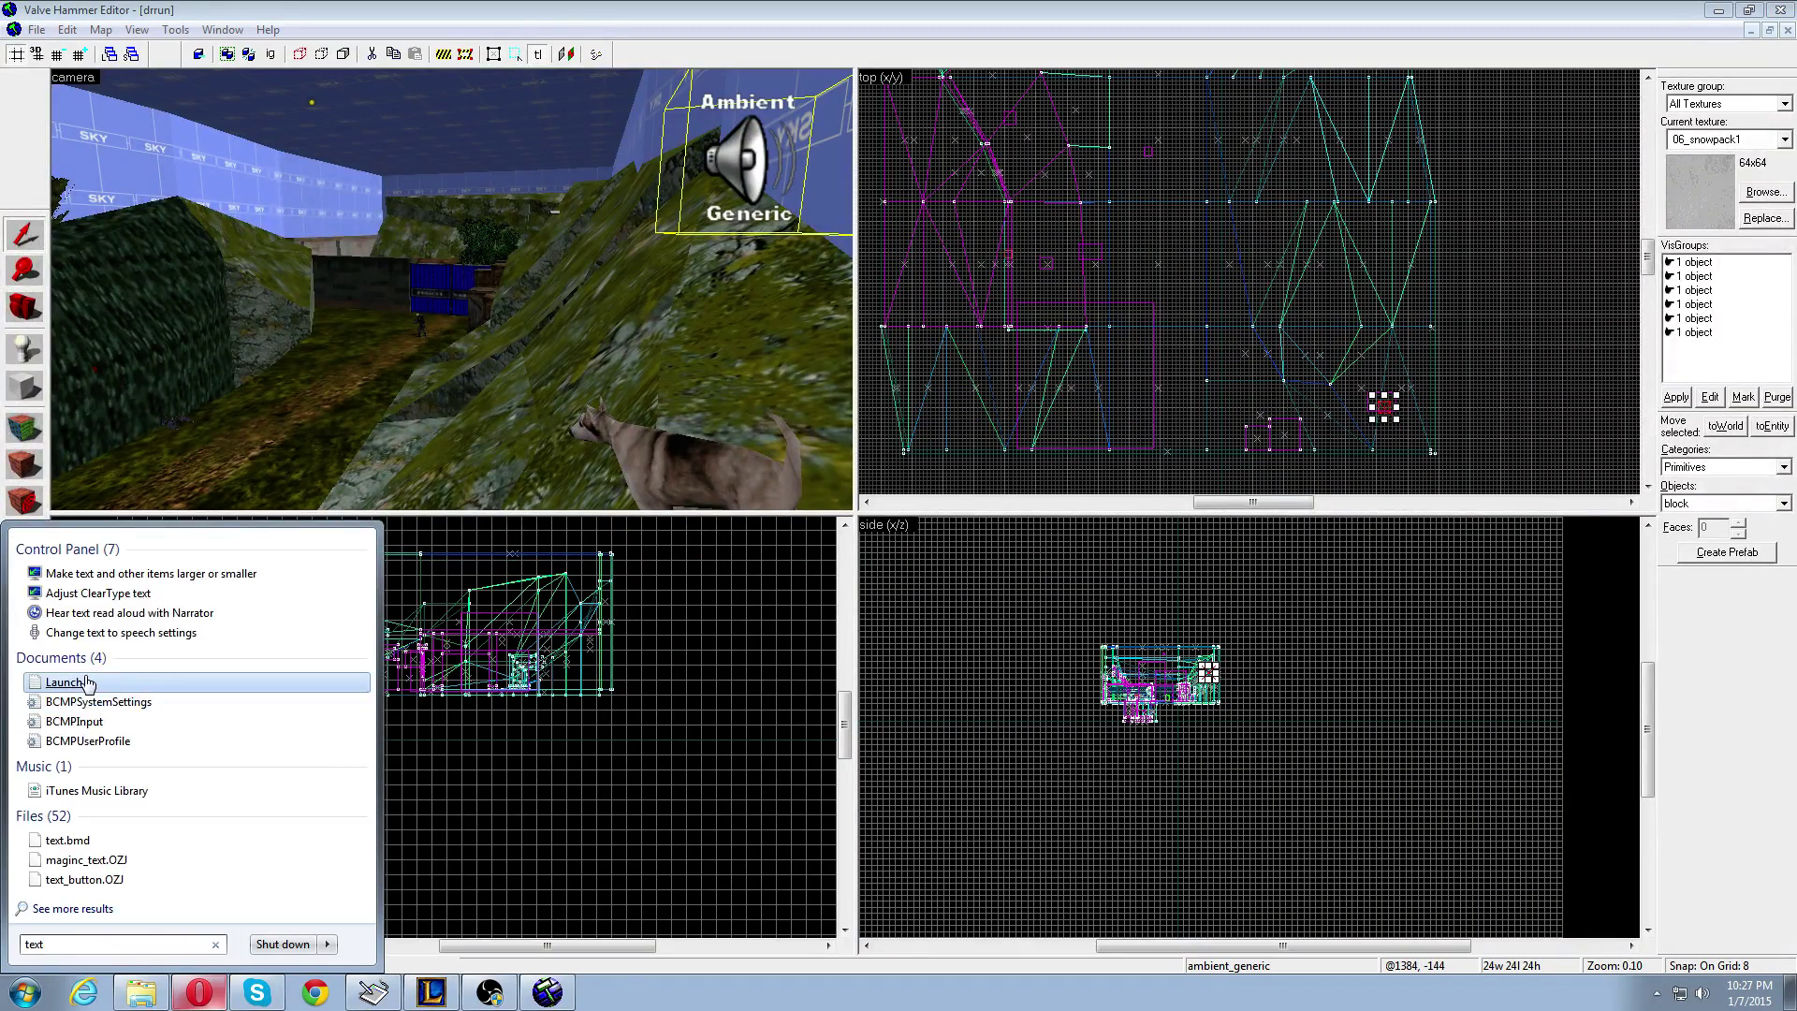
click(87, 682)
- Replace the log with 'OK, We have a sound what we want to loop, but doesn't' and shrink Notepad
key(ctrl+a)
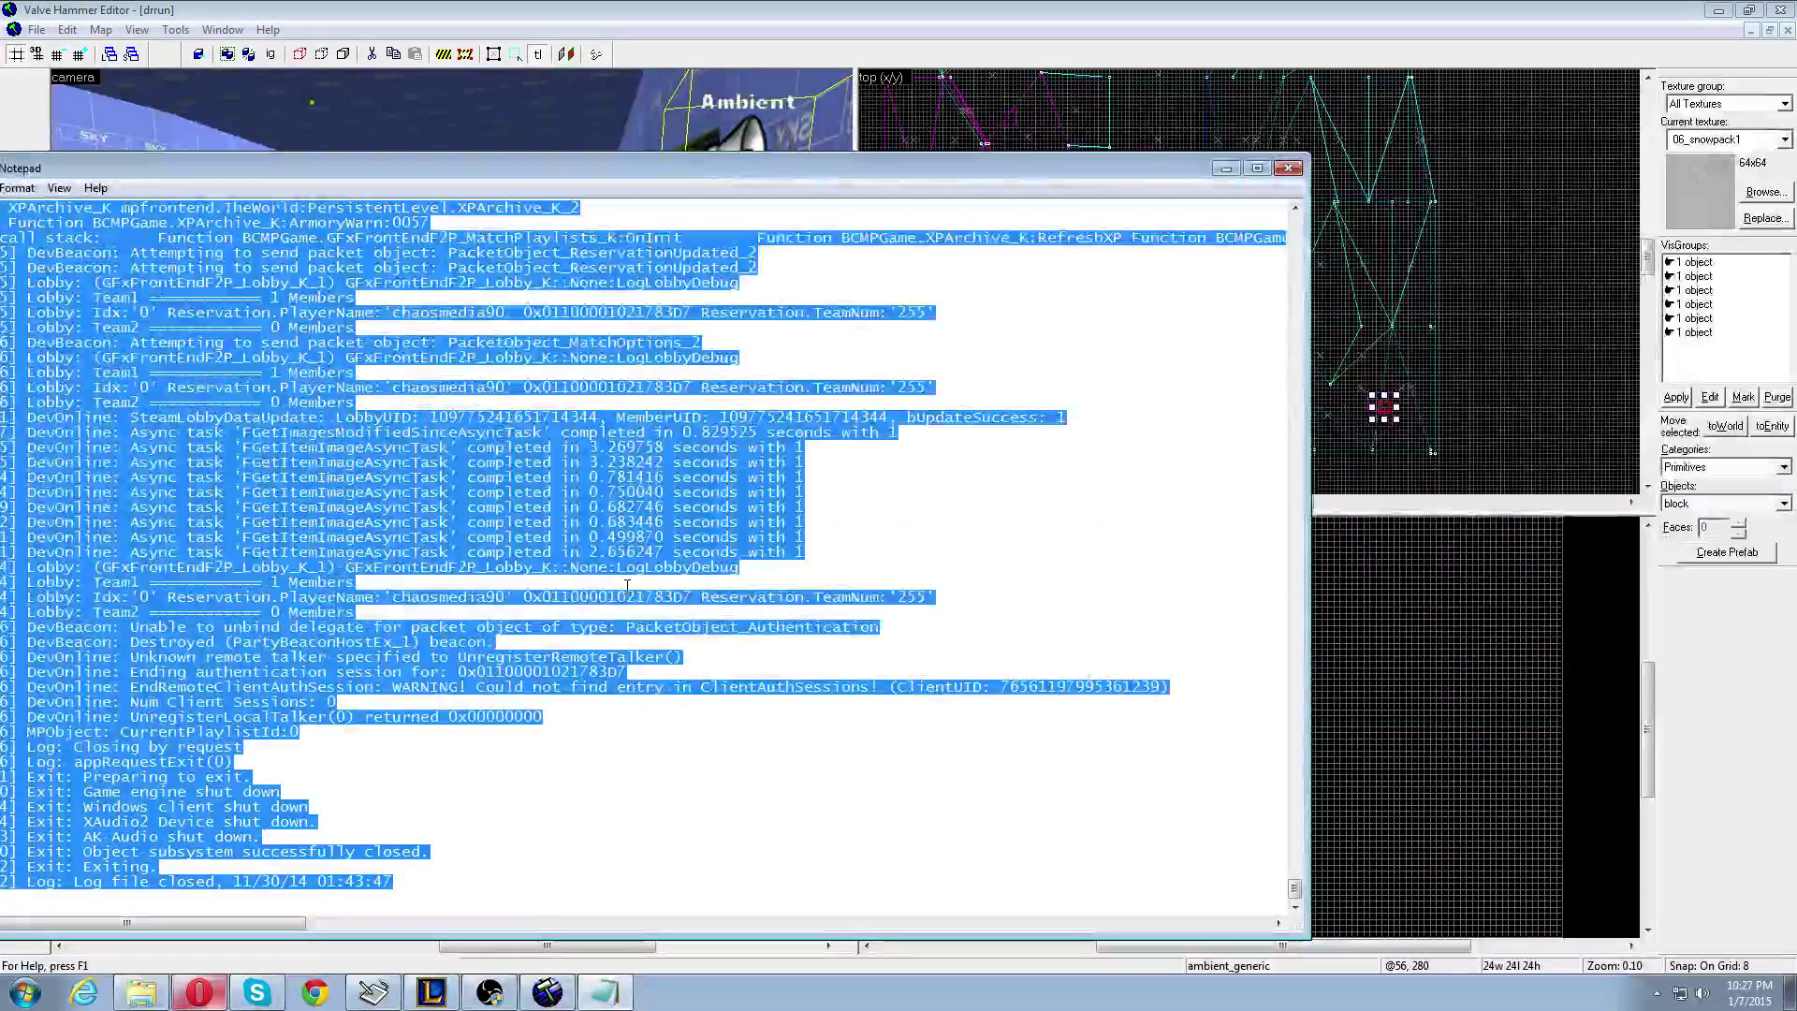
text(ok)
mouse_move(580, 170)
mouse_down()
mouse_move(1004, 181)
mouse_move(897, 181)
mouse_up()
mouse_move(1628, 159)
mouse_down()
mouse_move(1005, 425)
mouse_move(964, 508)
mouse_up()
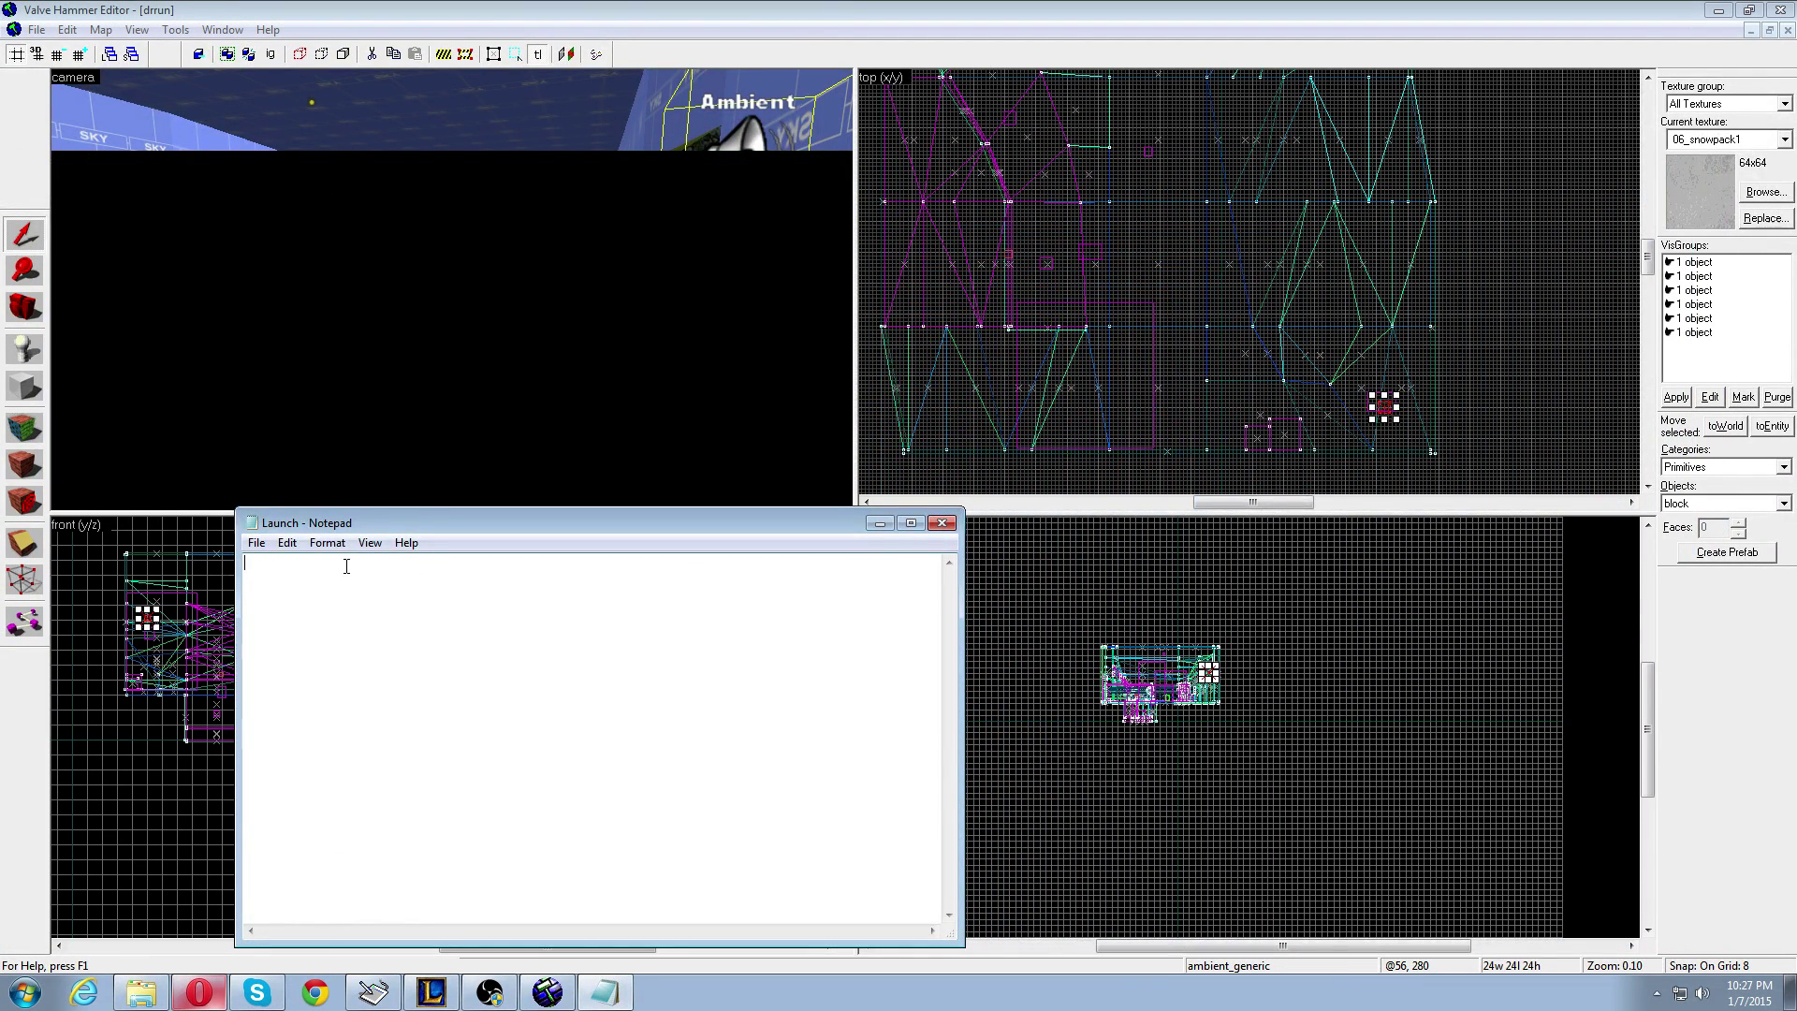
text(OK,)
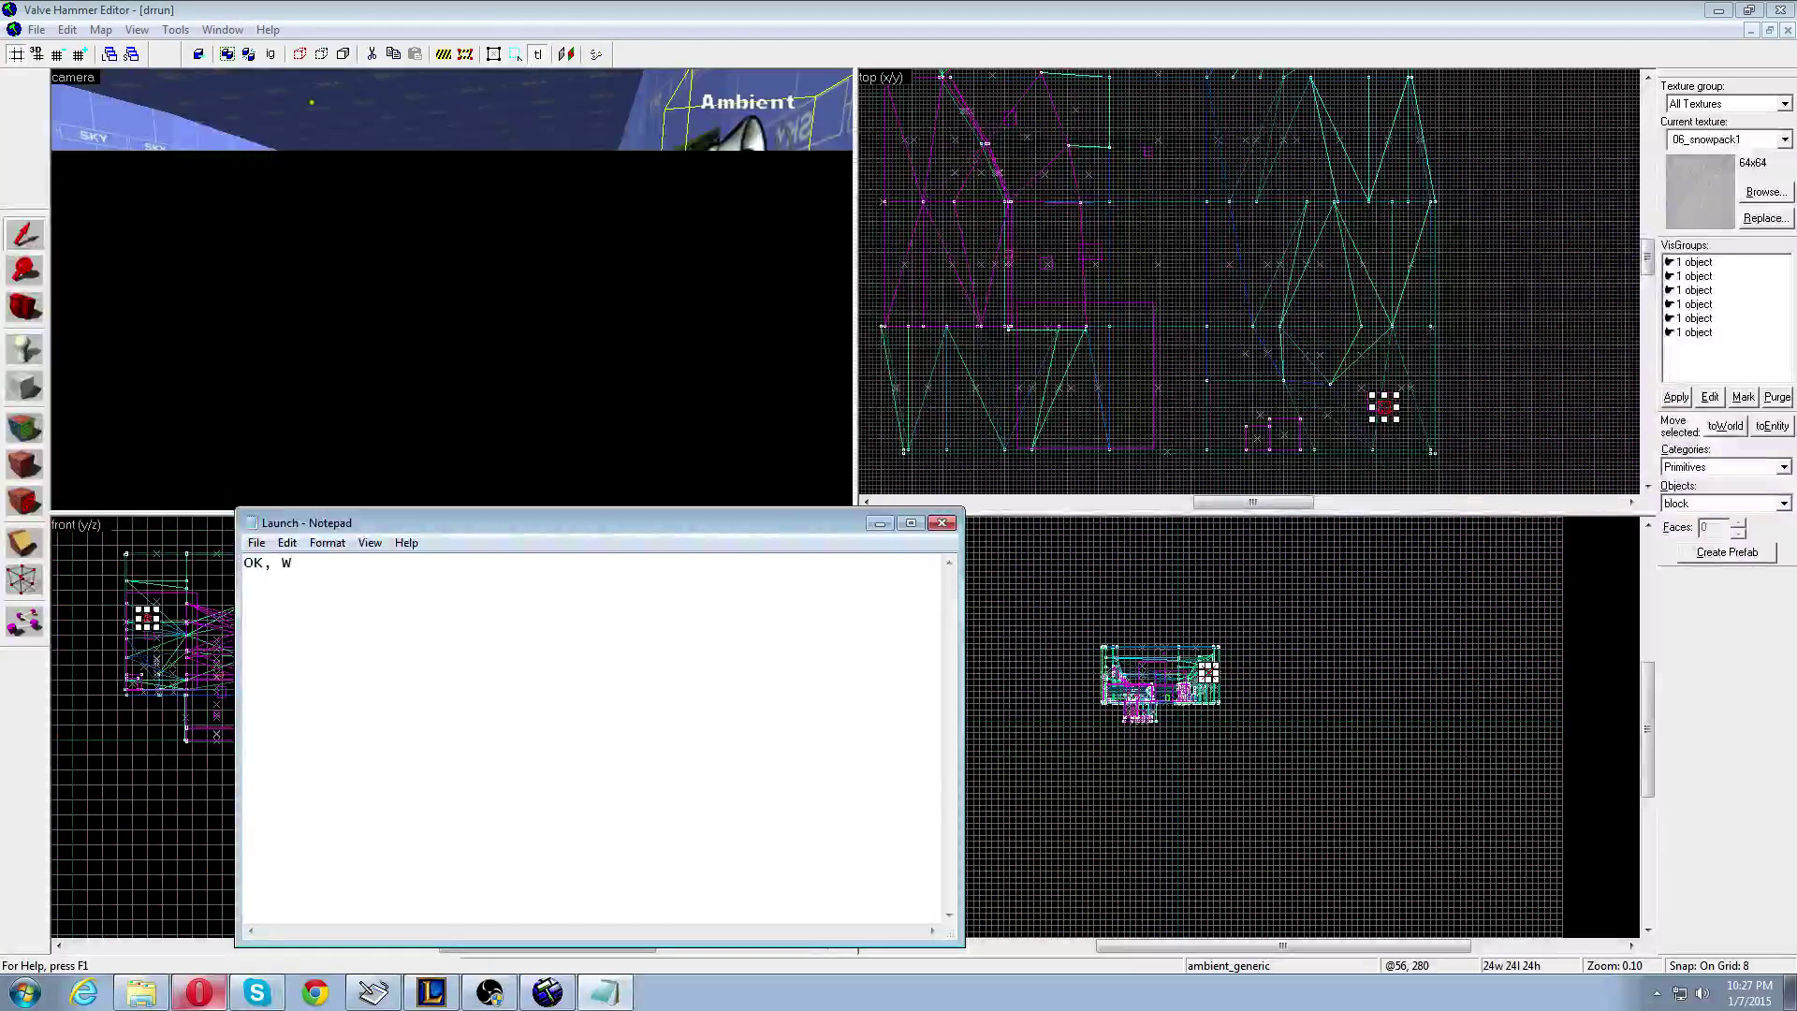
text( We have a sound what we )
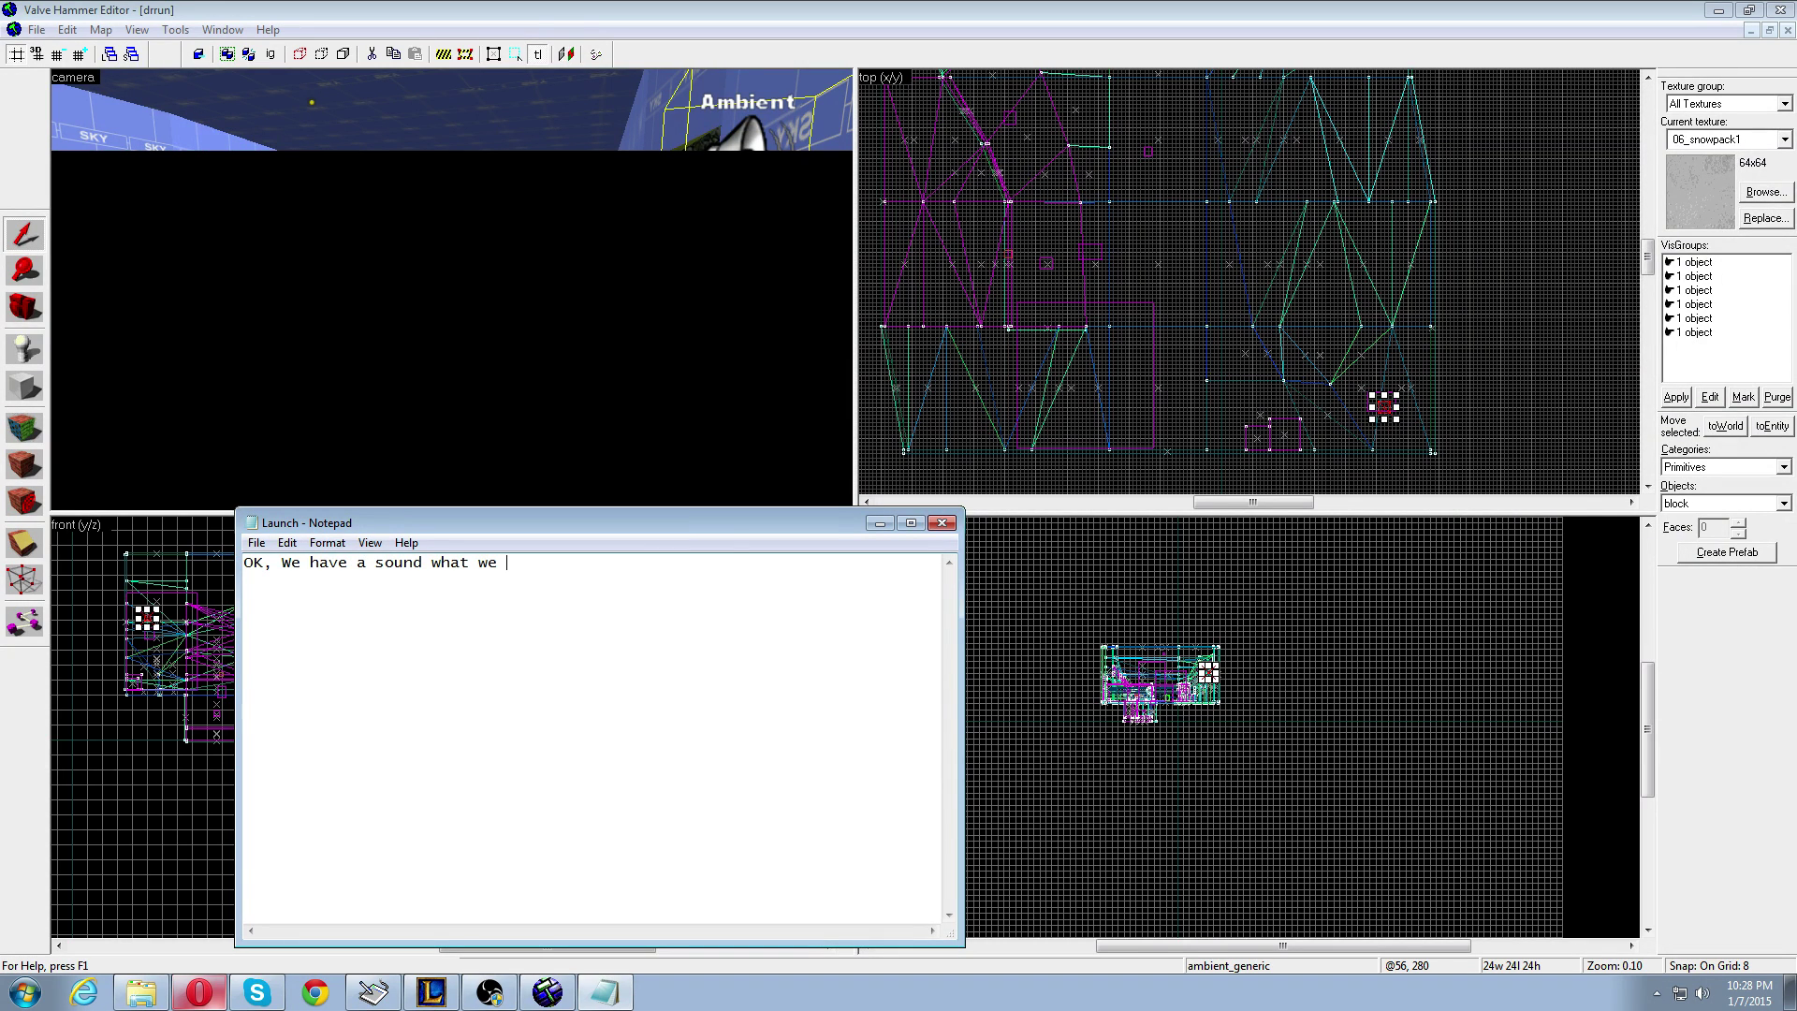
text(want to c)
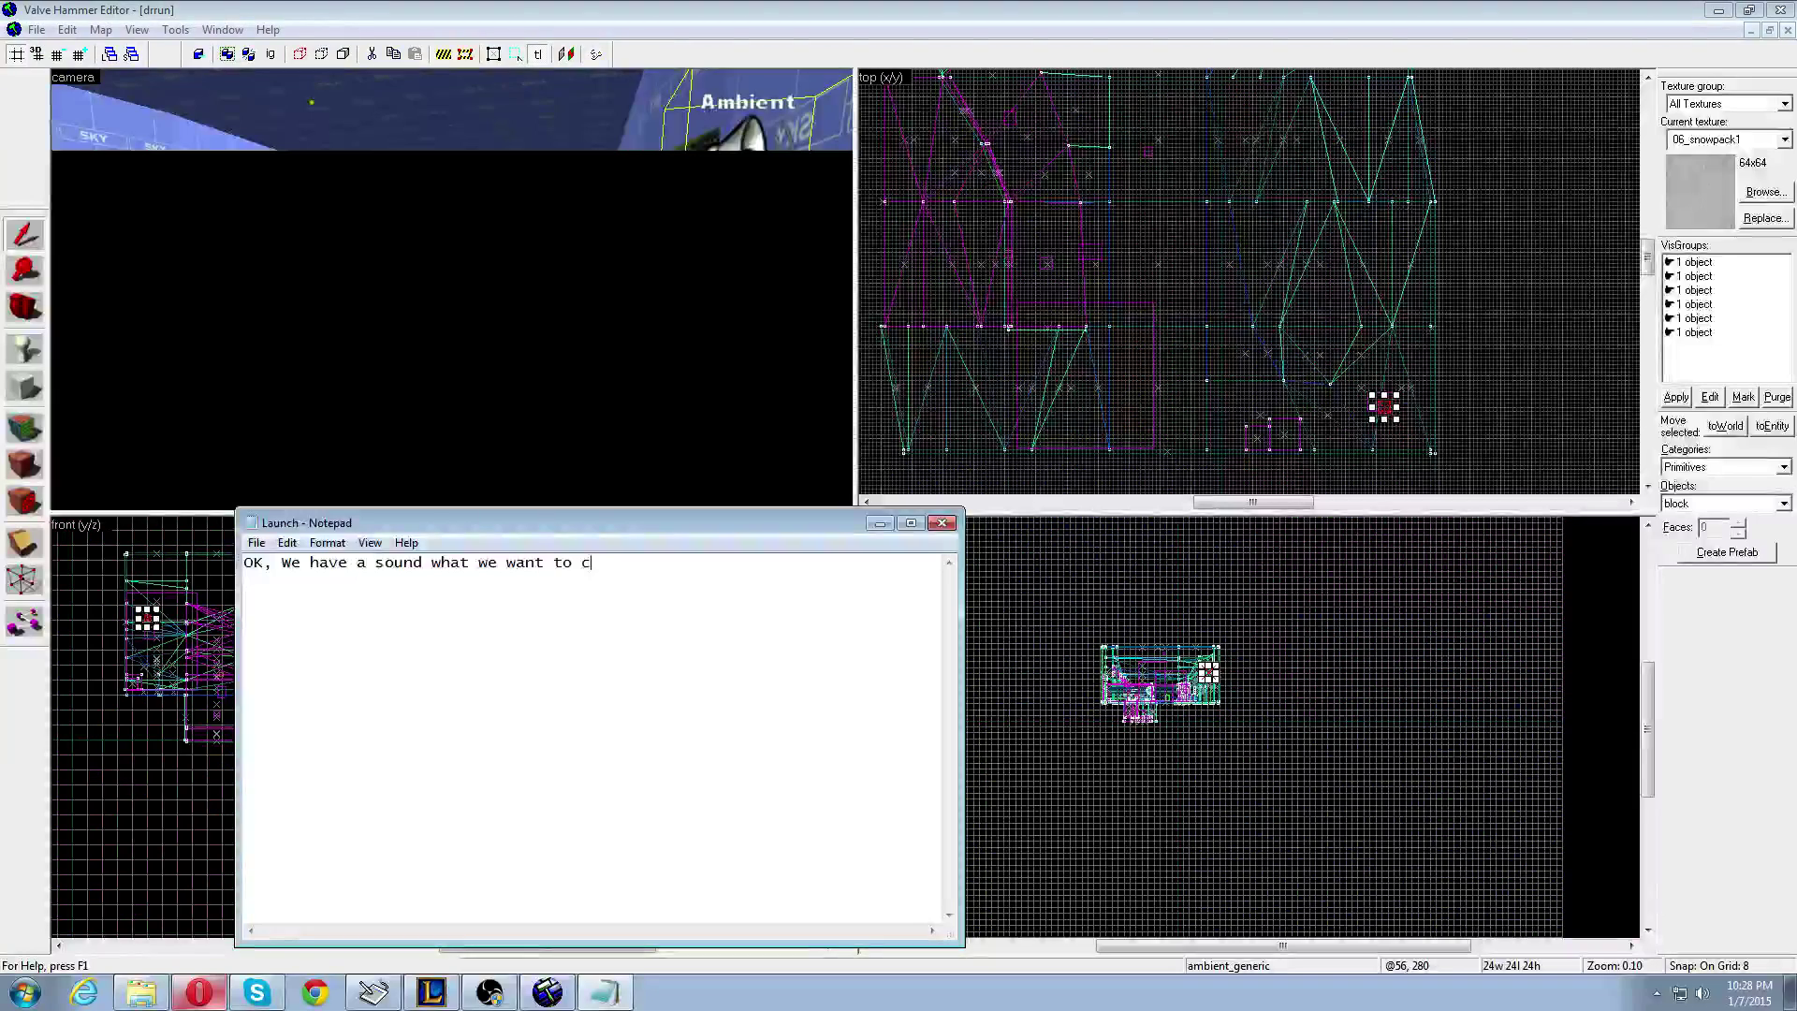
text(oop, but de)
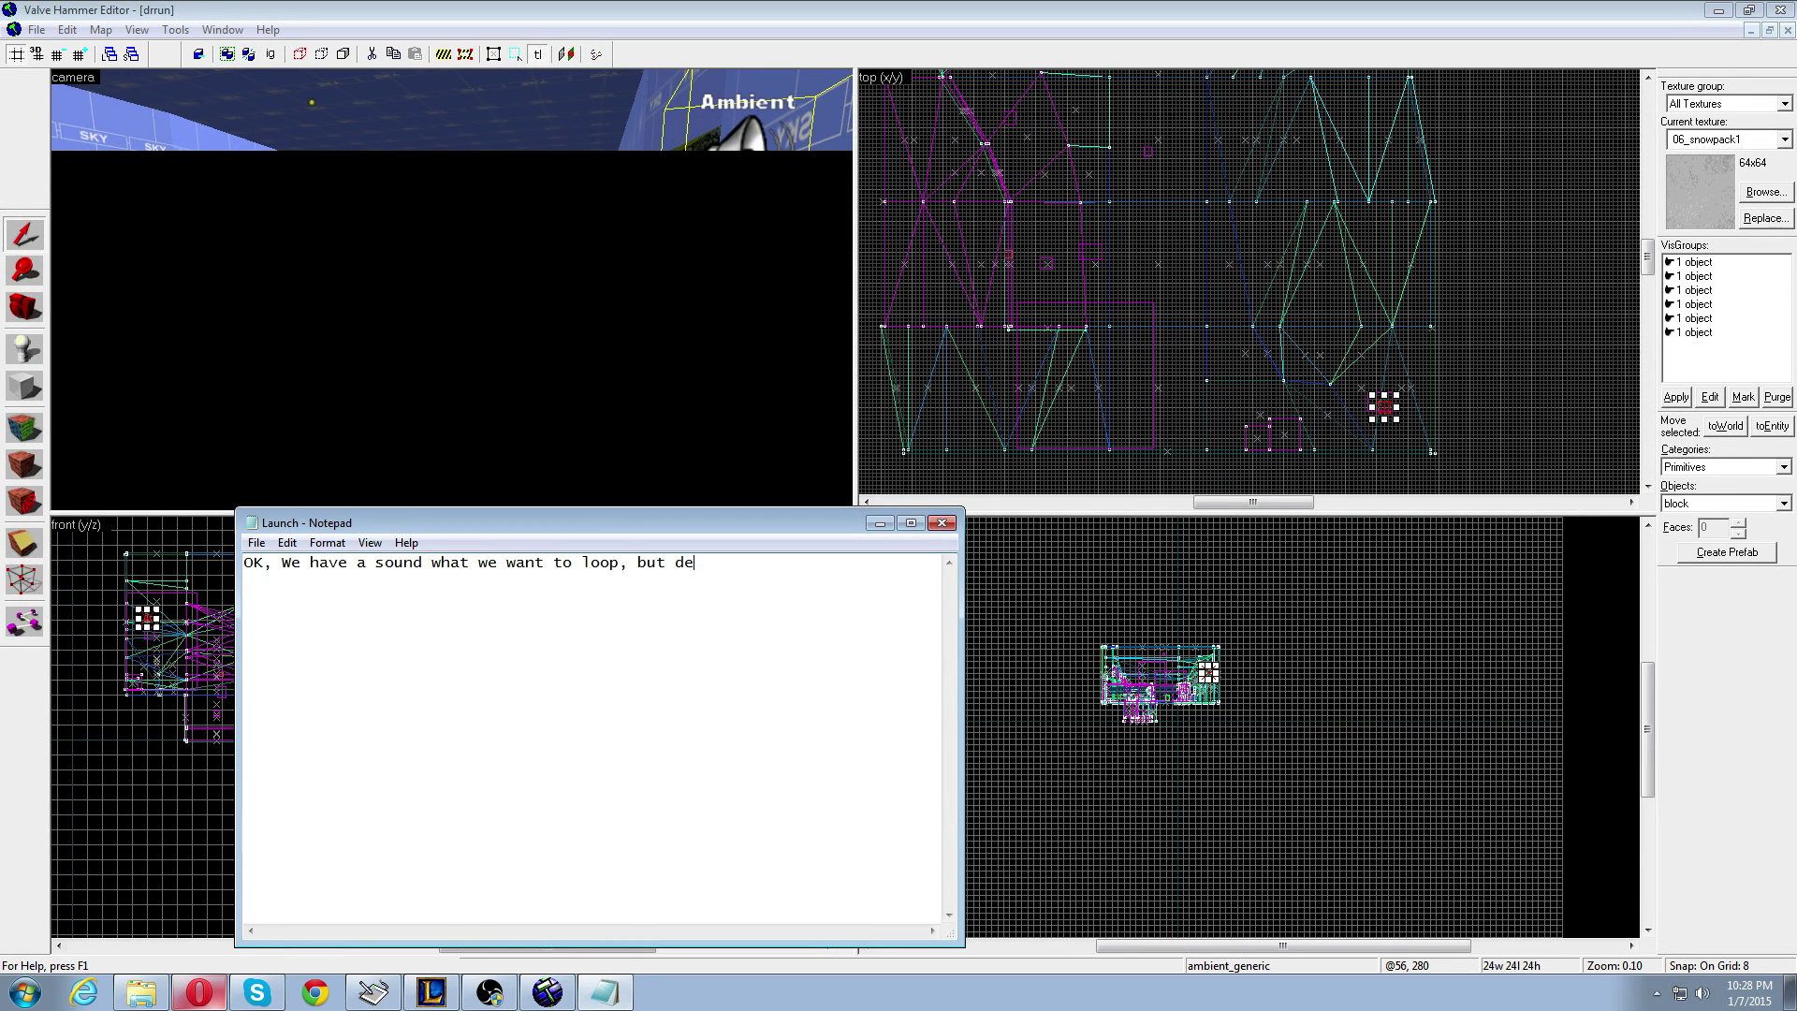
key(BackSpace)
text(oes)
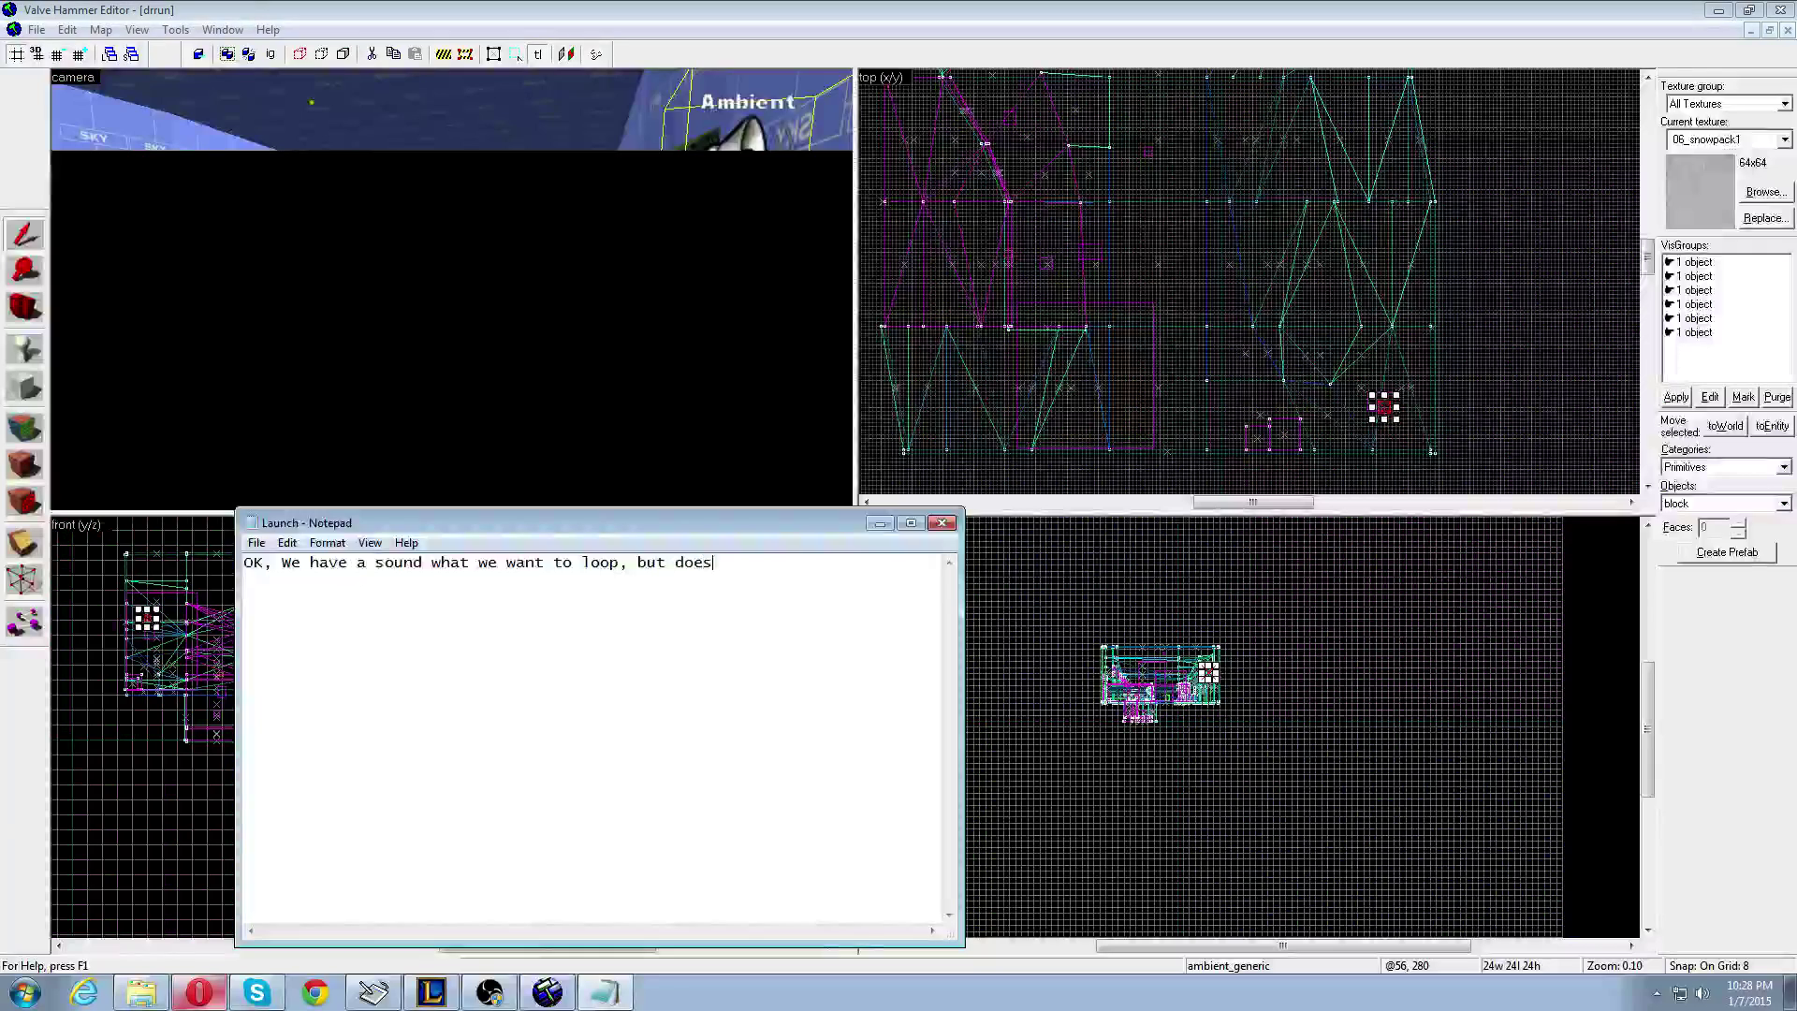
text(n't.)
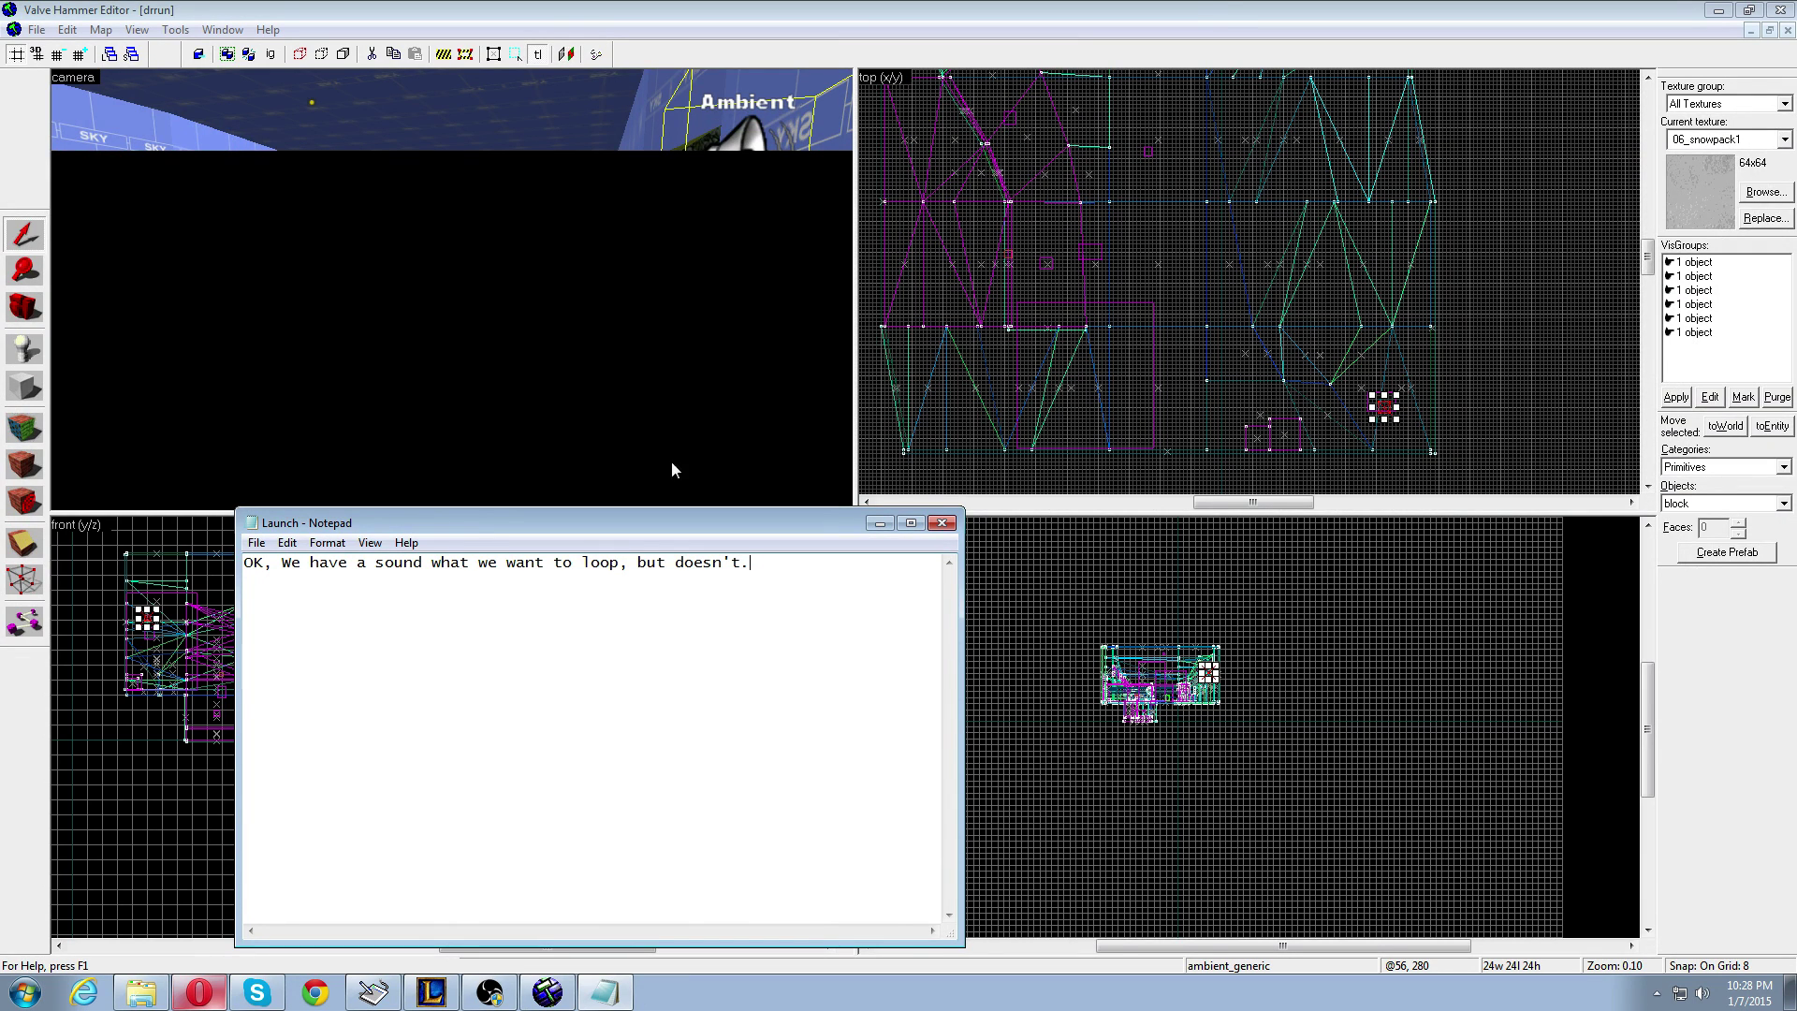
- Inspect the ambient_generic entity's properties: WAV path, Name and volume 7
click(672, 471)
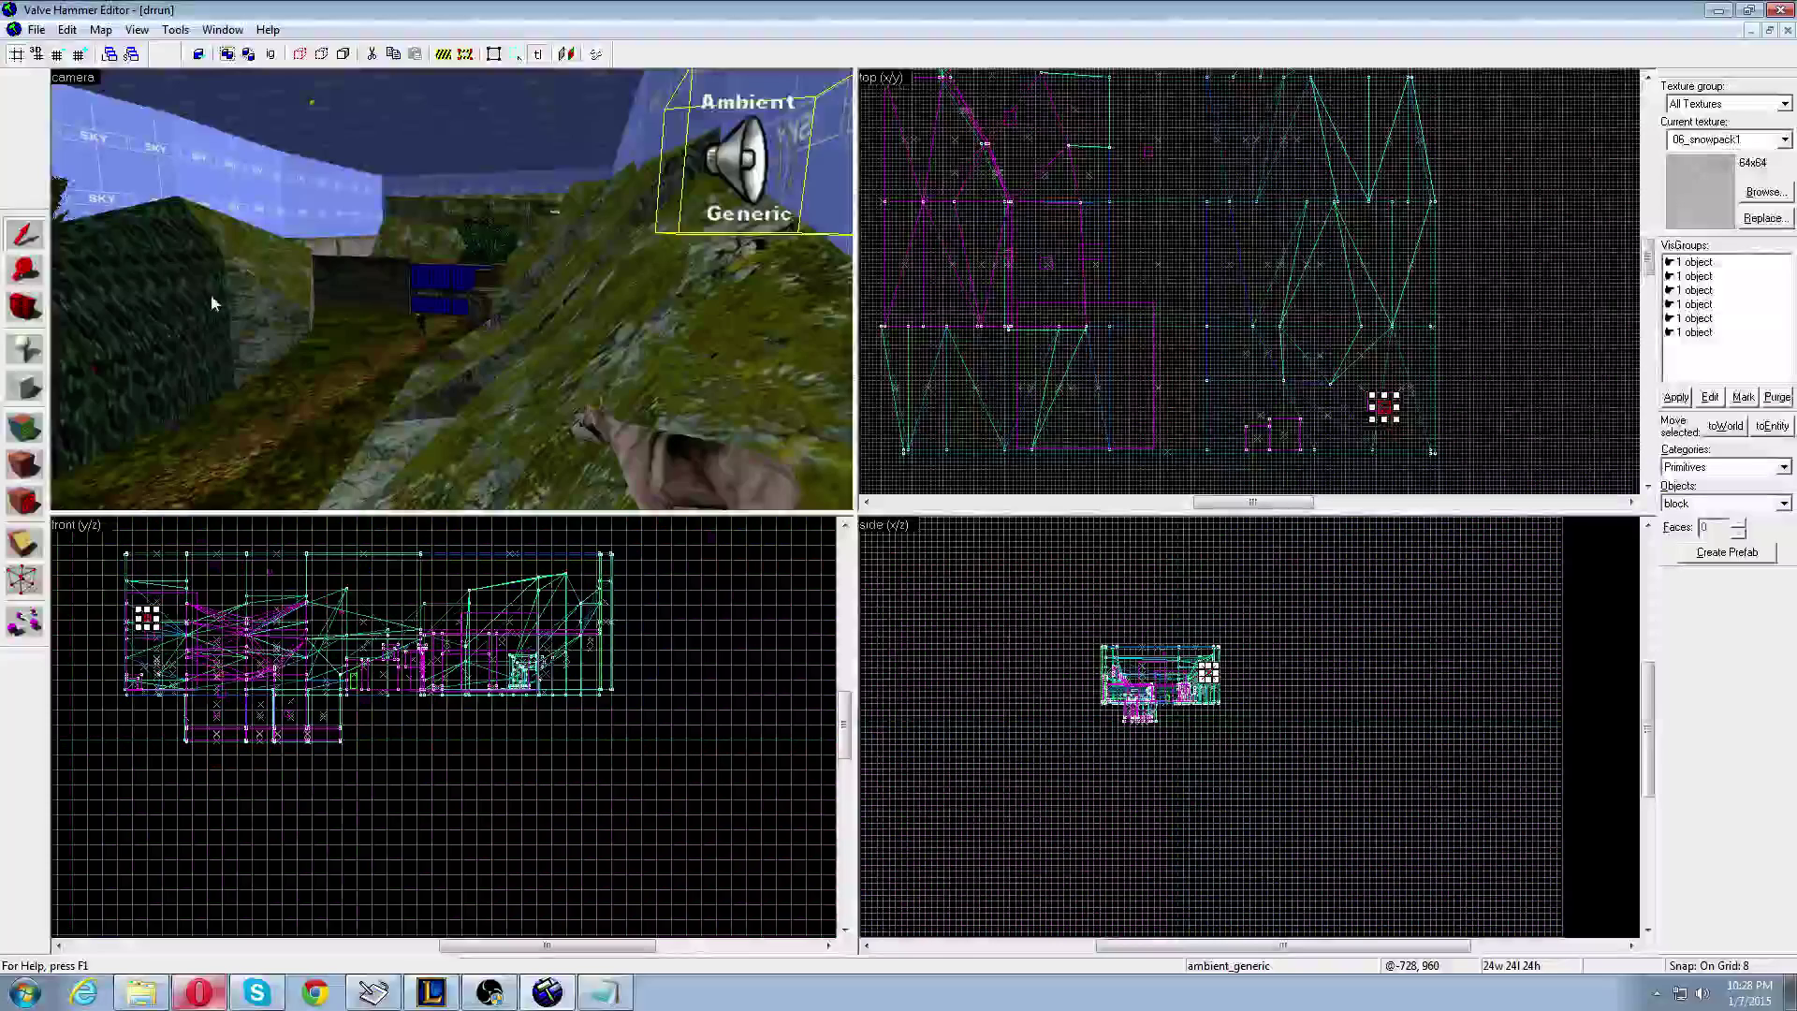
scroll(1367, 389, up, 3)
scroll(1348, 351, up, 2)
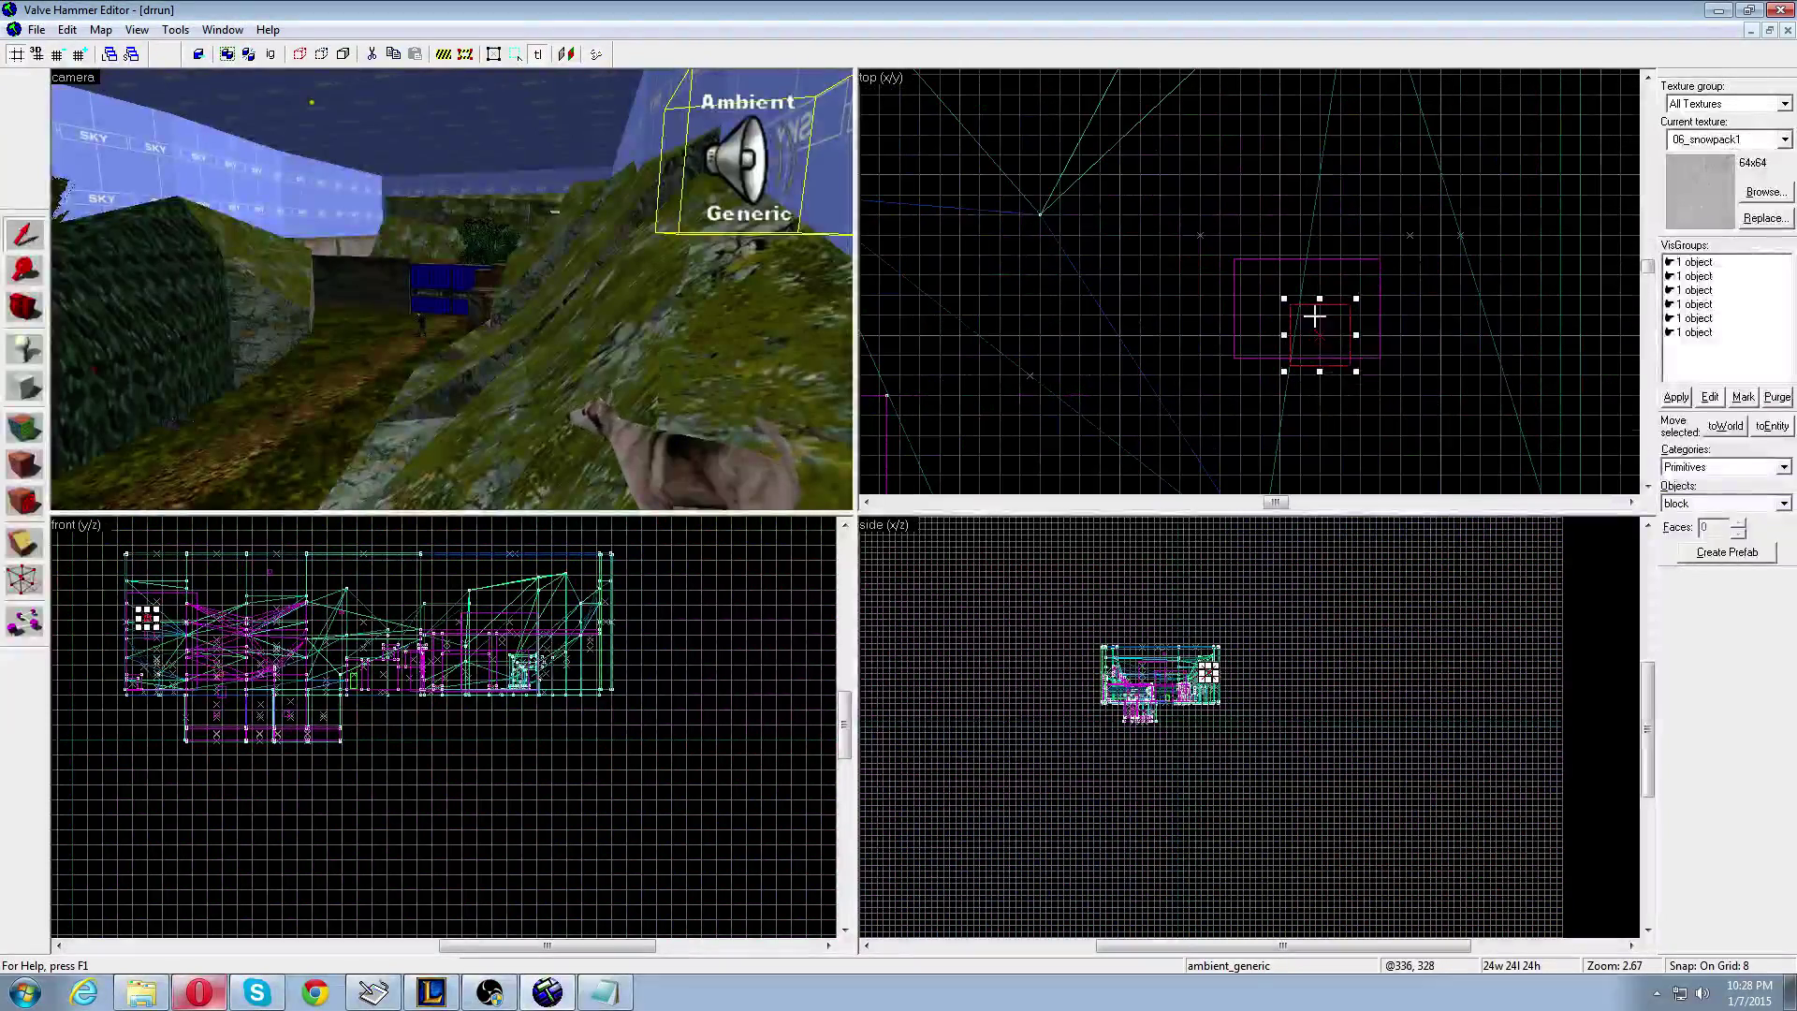
right_click(1323, 316)
click(1405, 641)
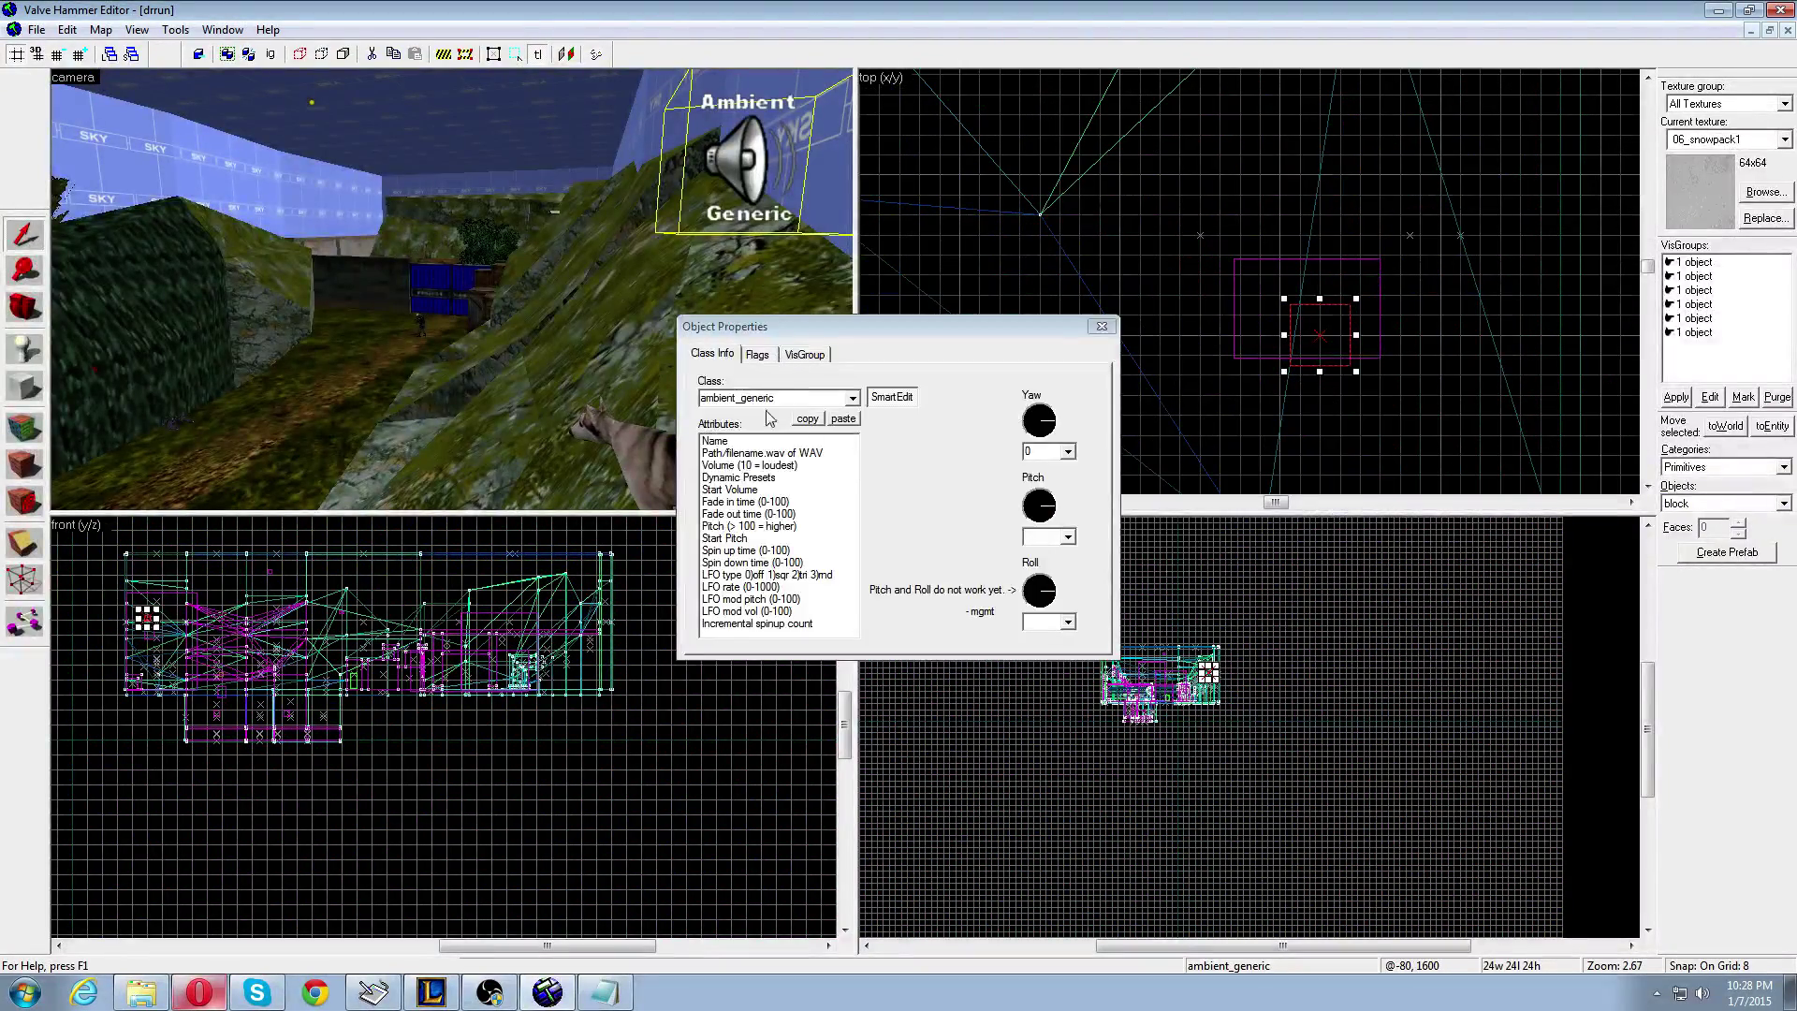
click(821, 453)
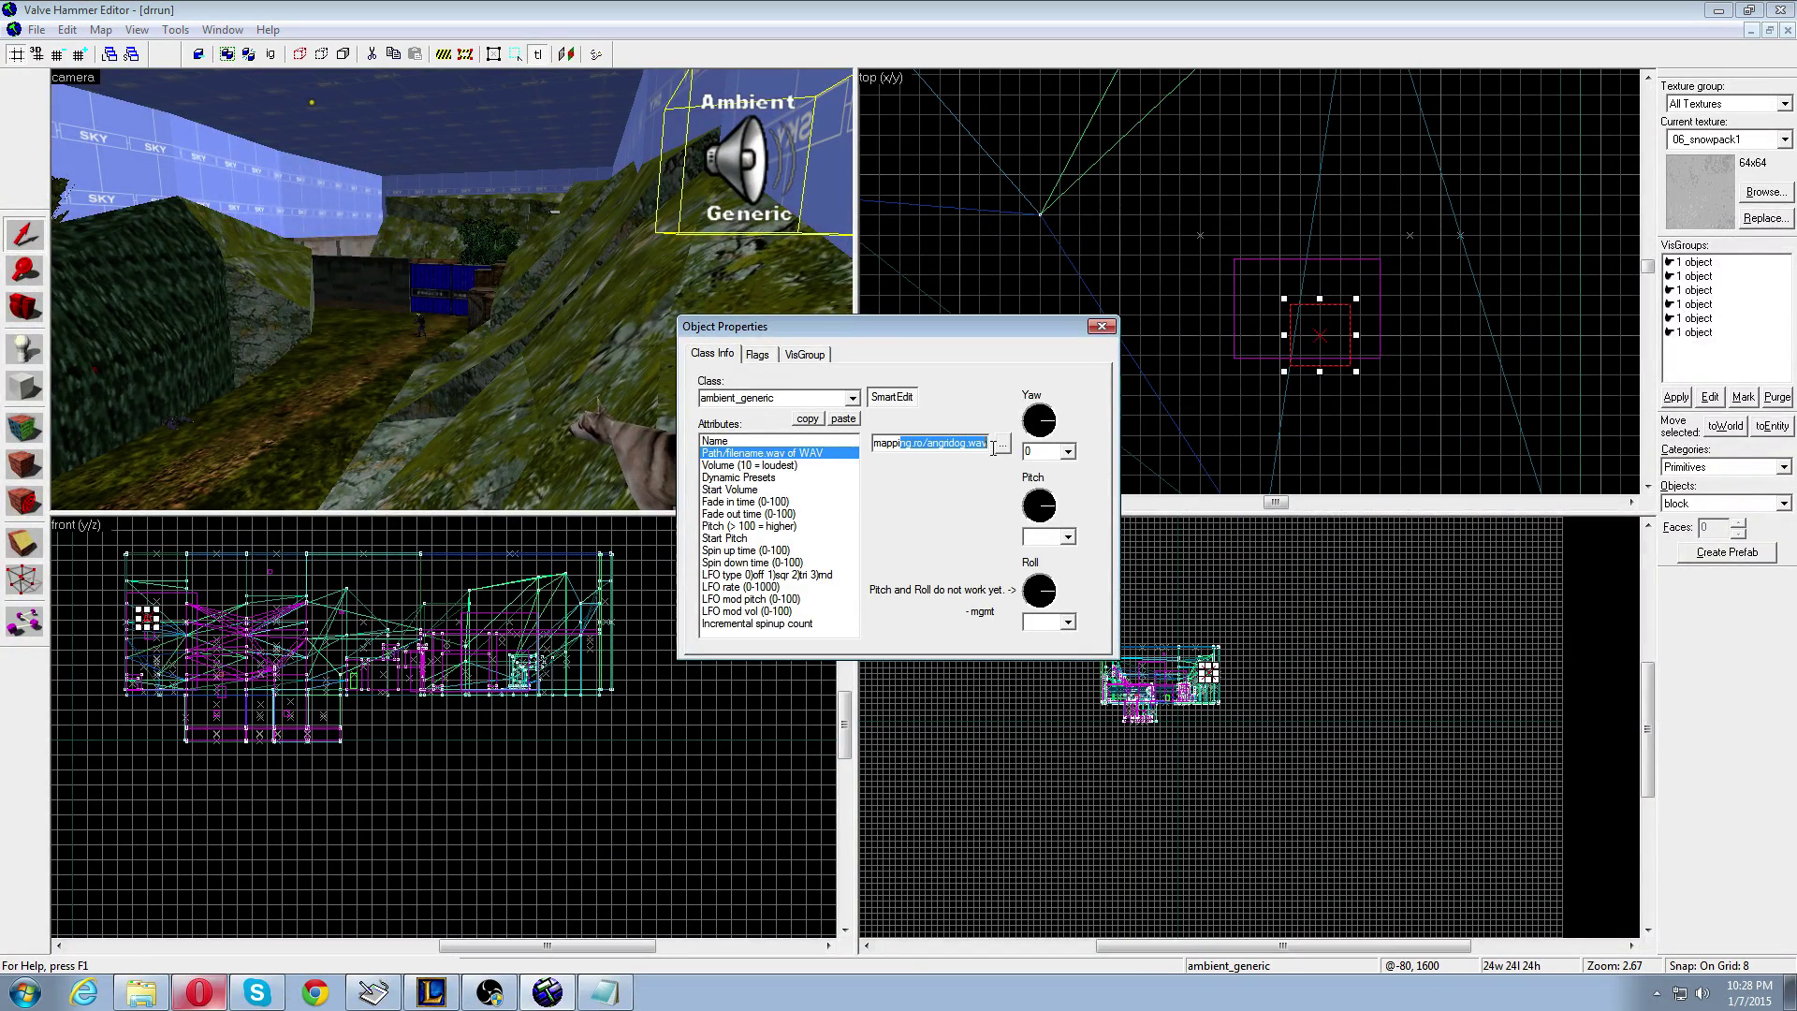
click(730, 446)
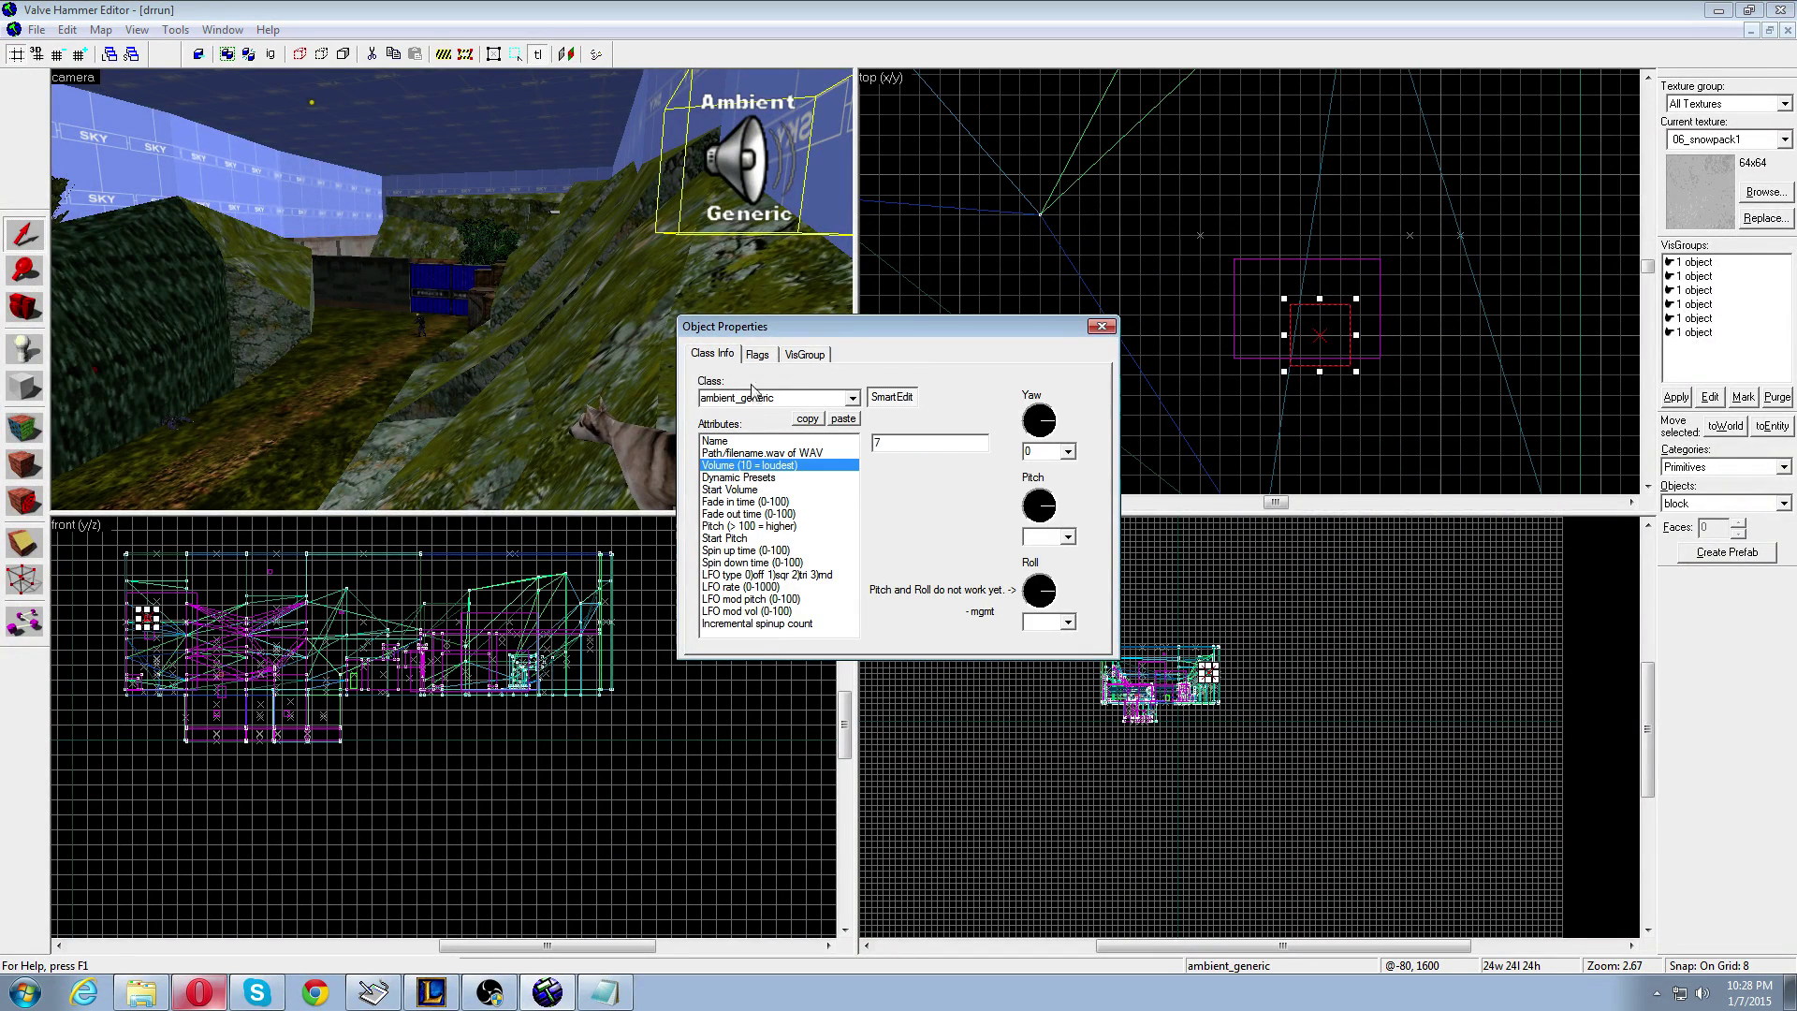
click(757, 354)
click(1099, 329)
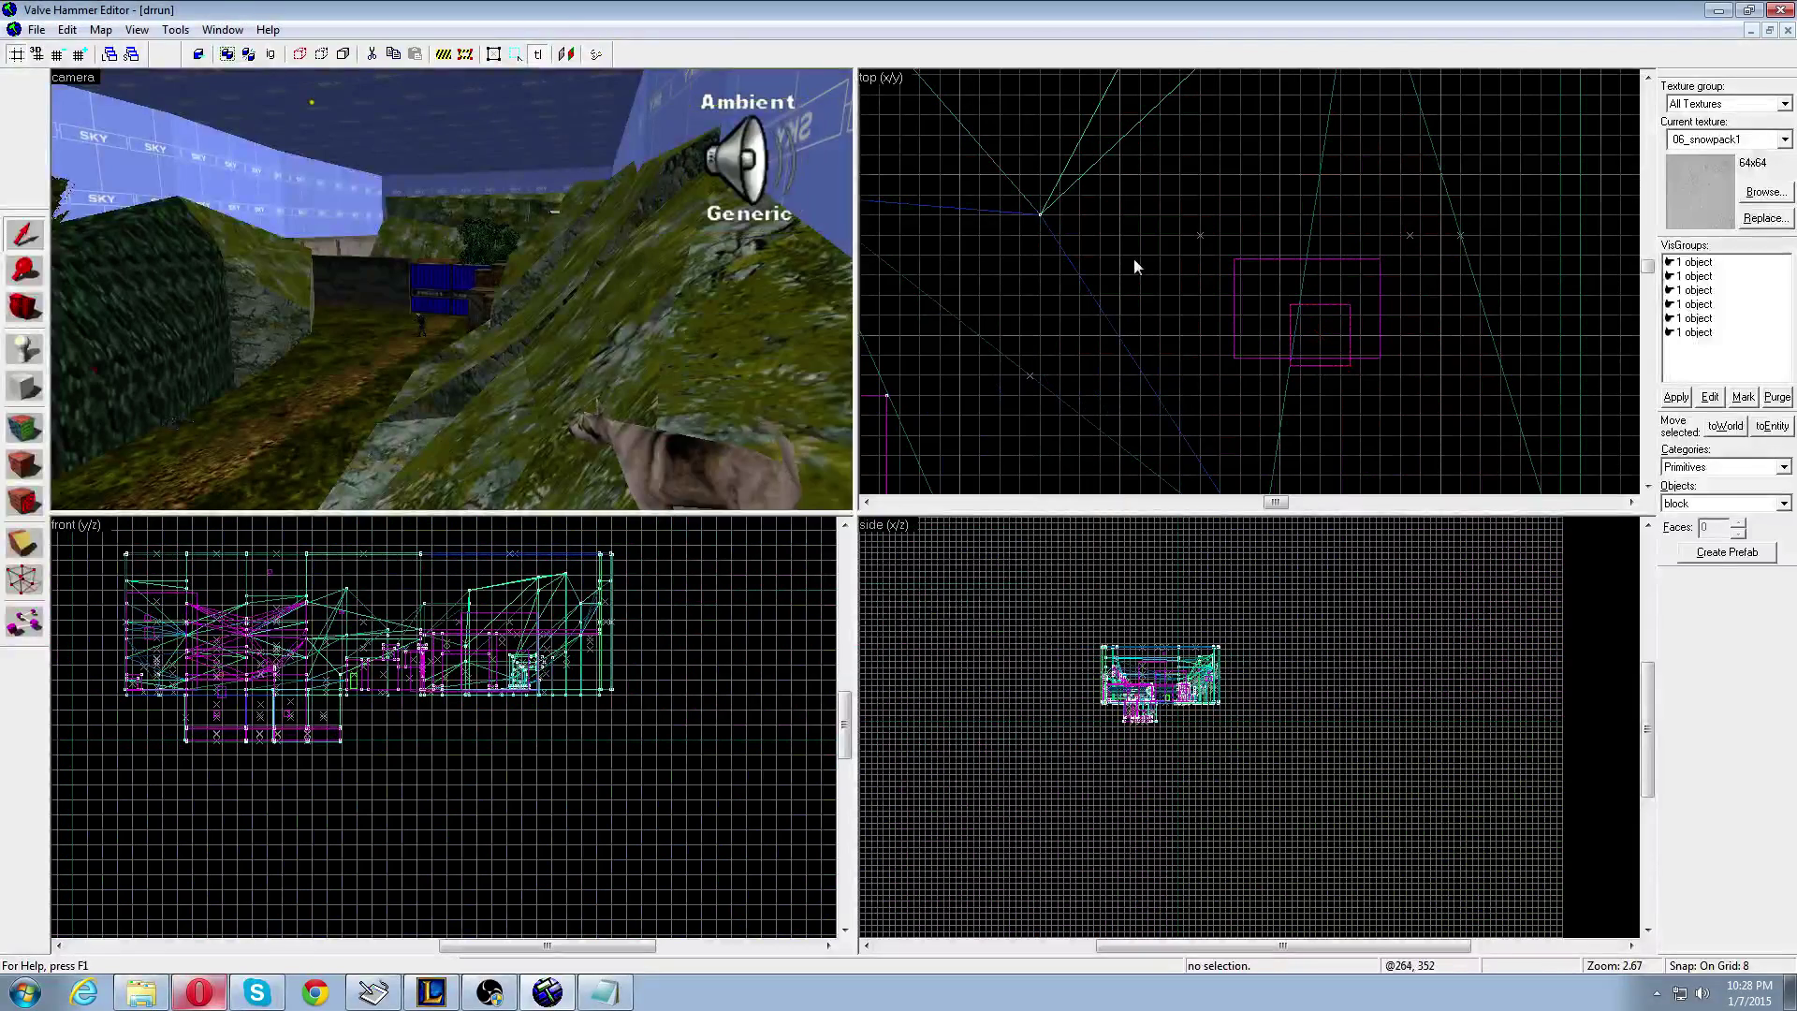
- Fly the camera forward, tilt it toward the sky, and minimize Hammer
key(w)
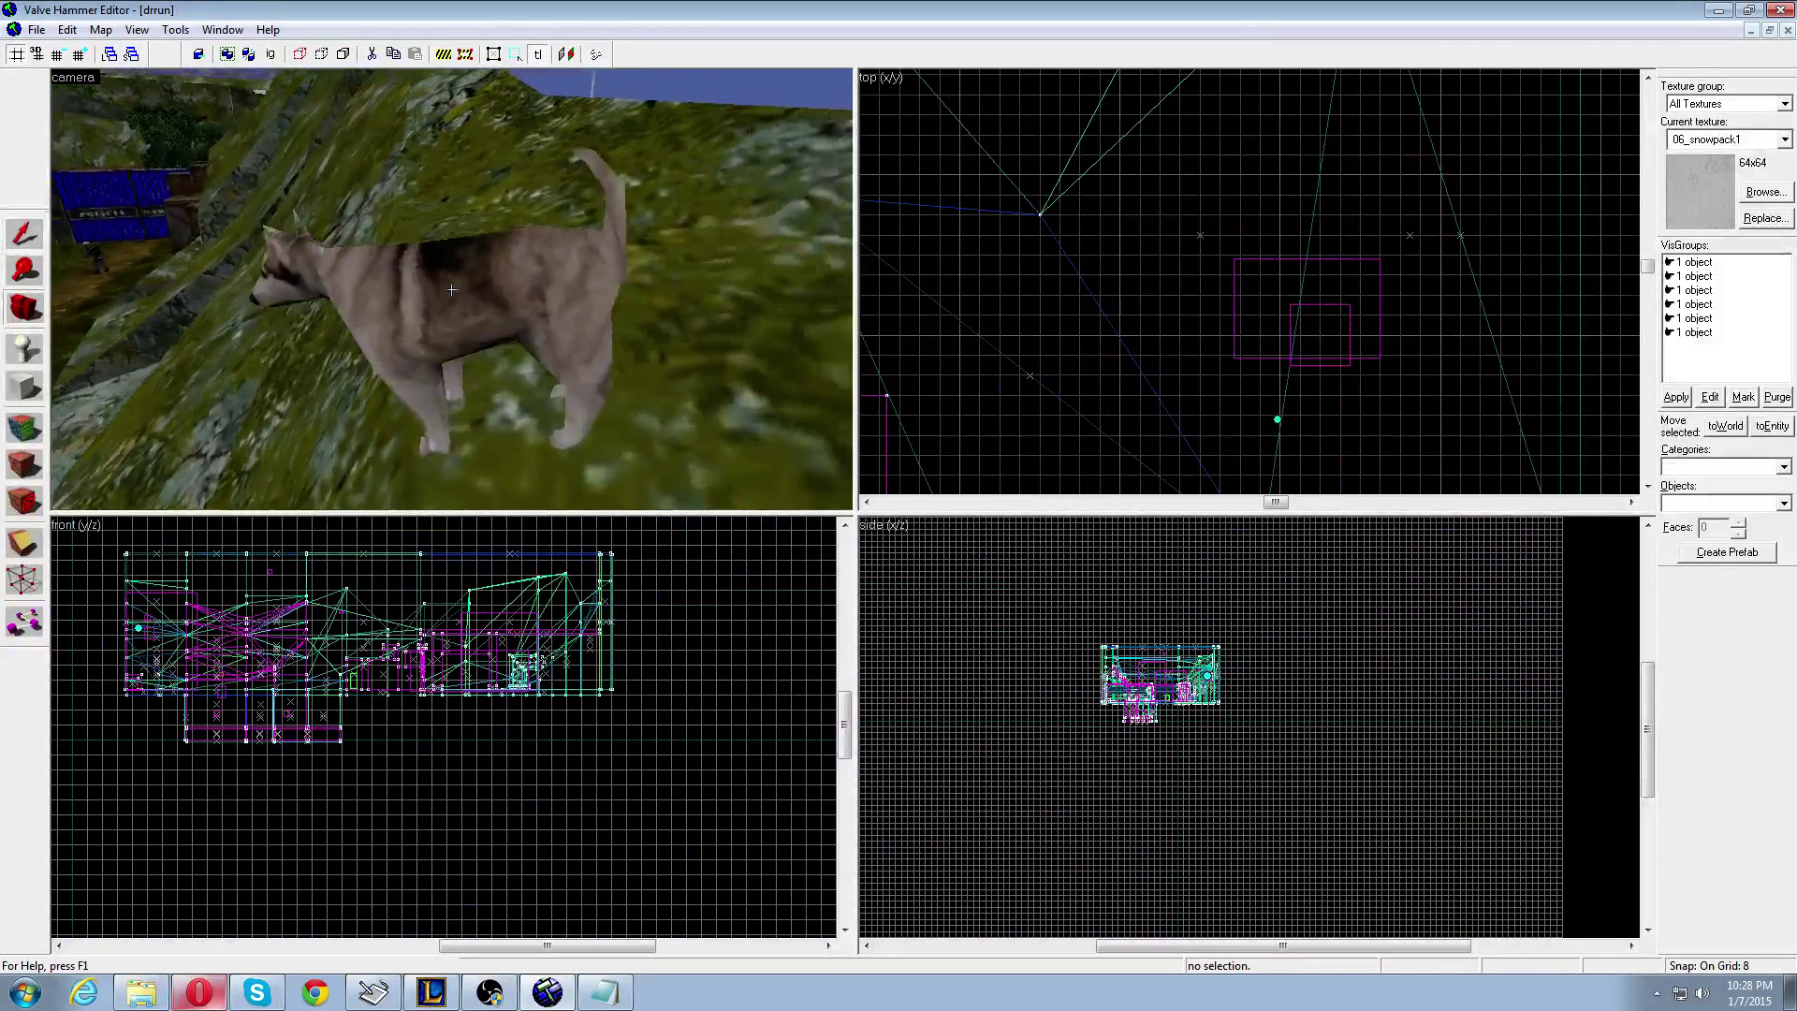
key(Page_Up)
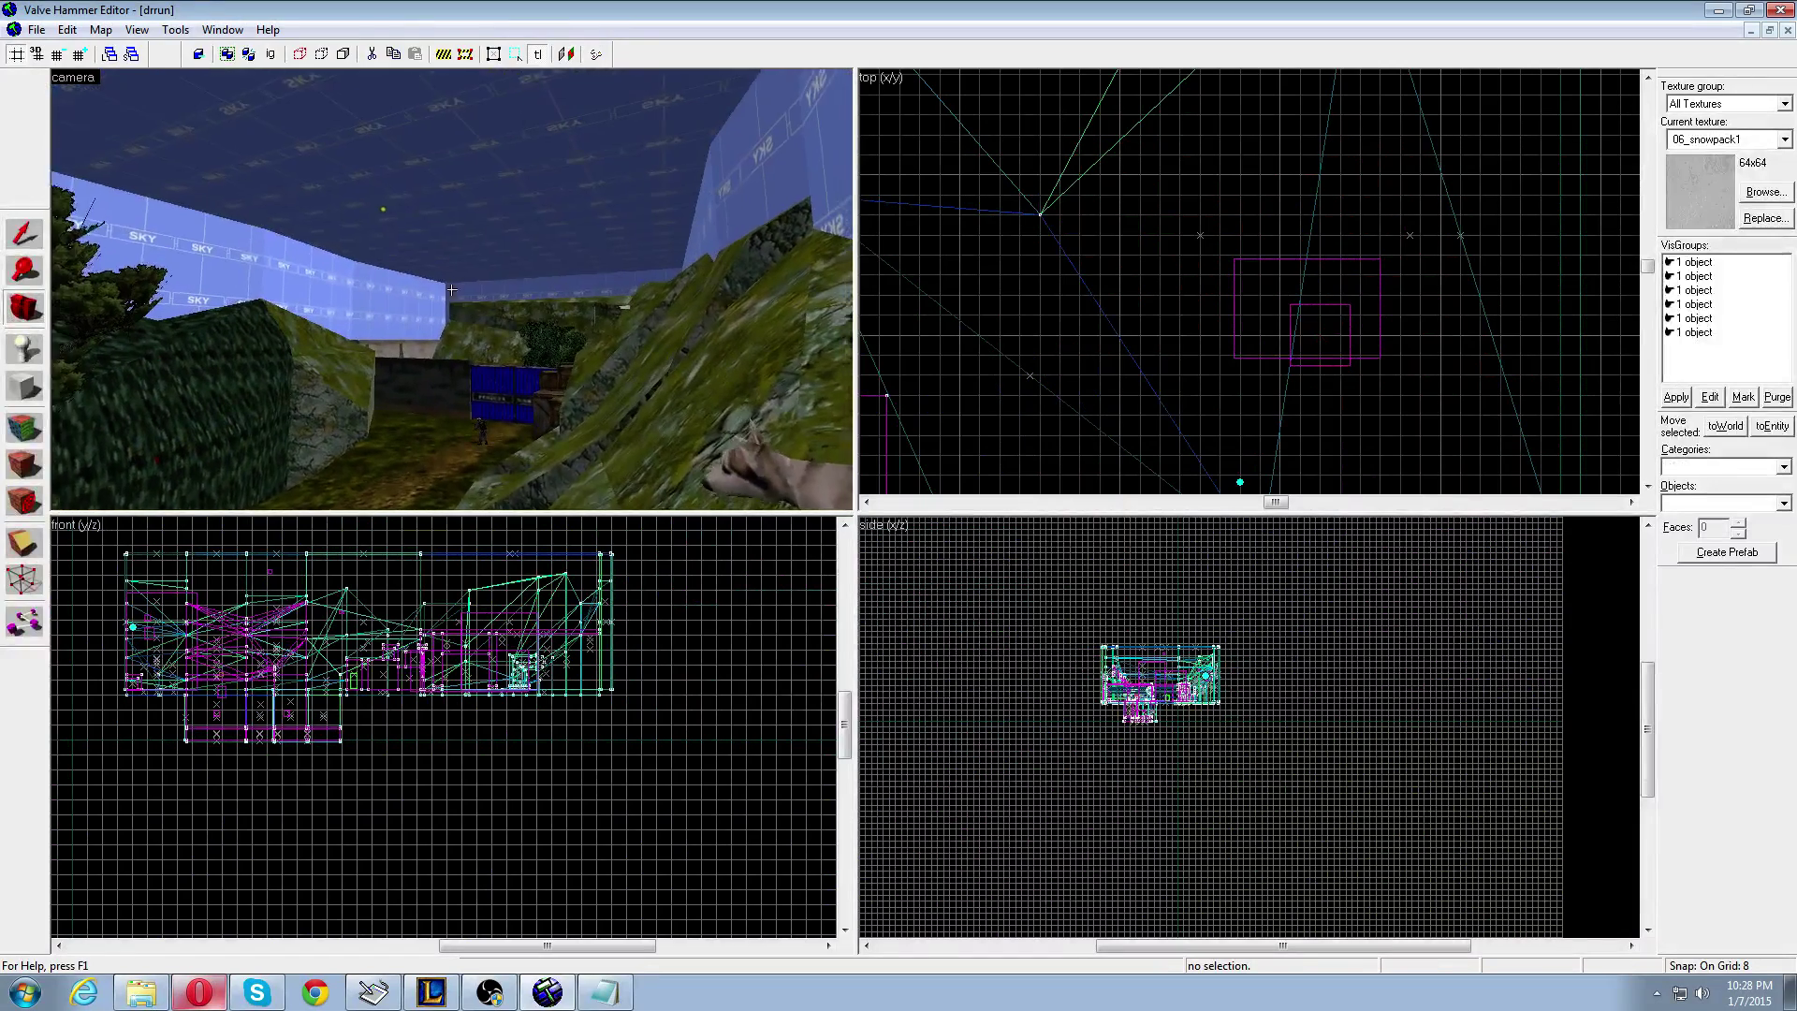
click(1718, 10)
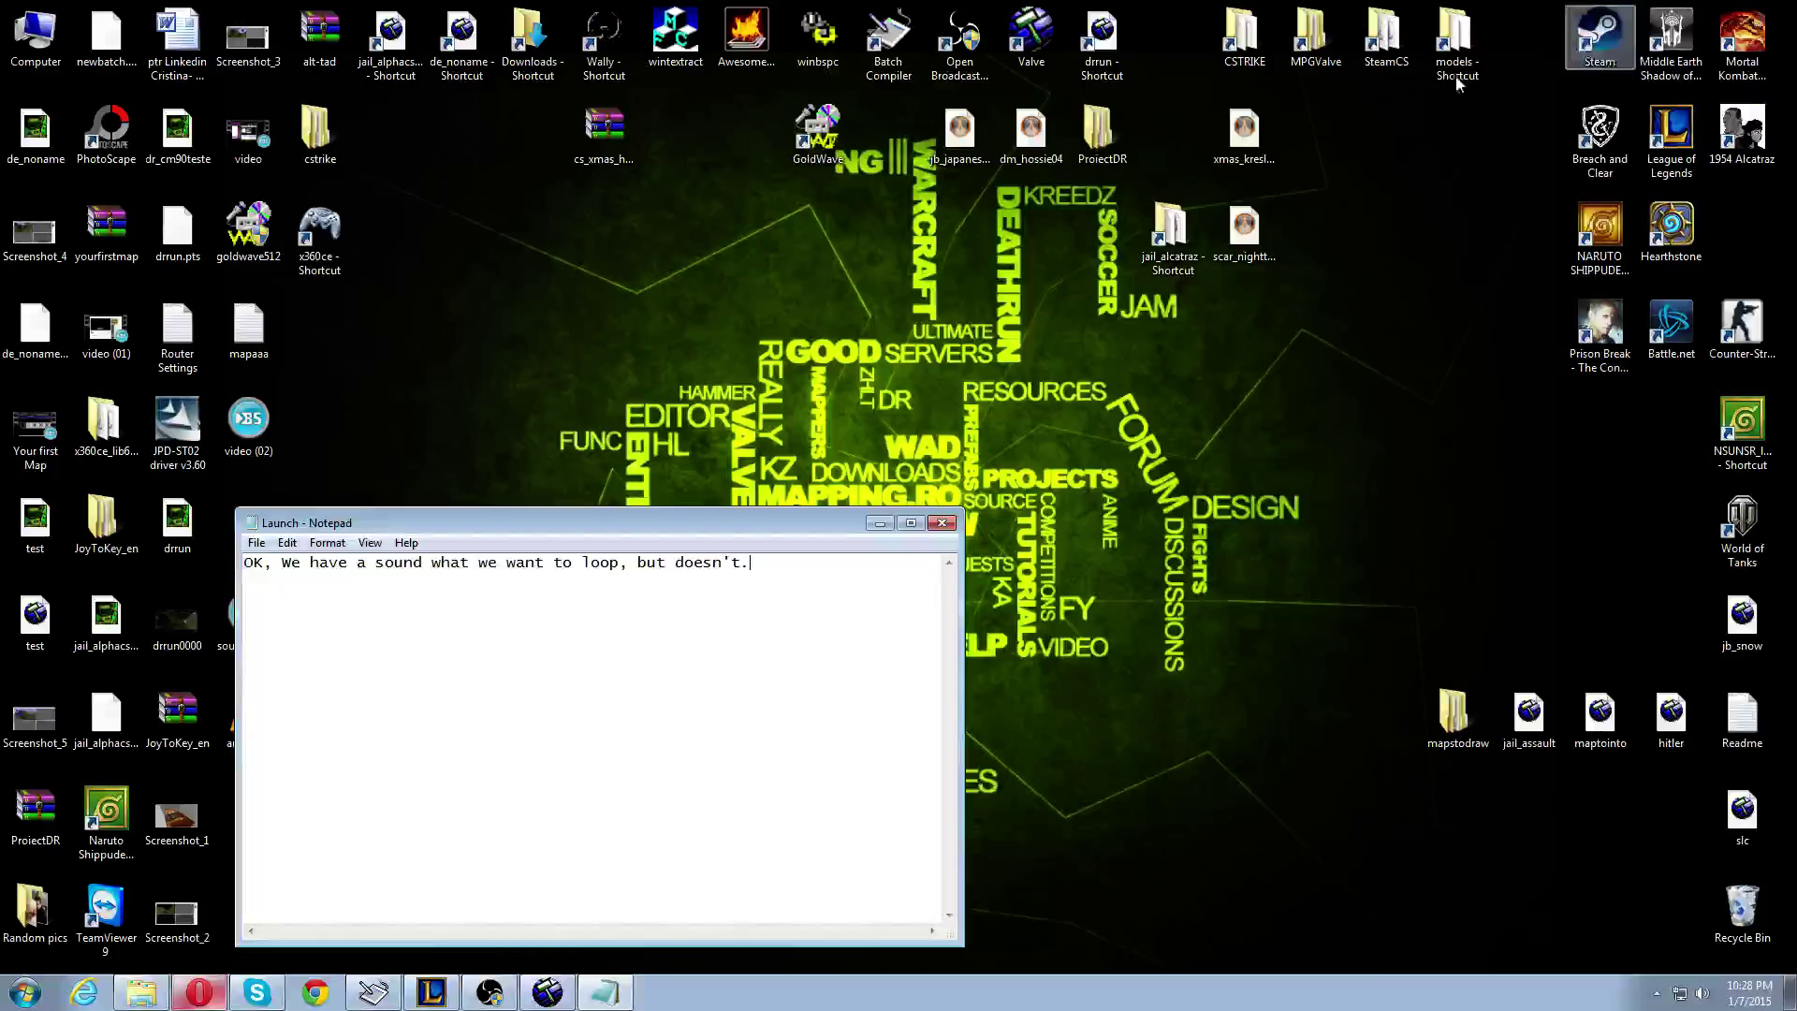
- Hide Notepad, launch GoldWave, drag in soundfortutorial.wav, and open the Edit menu
click(878, 522)
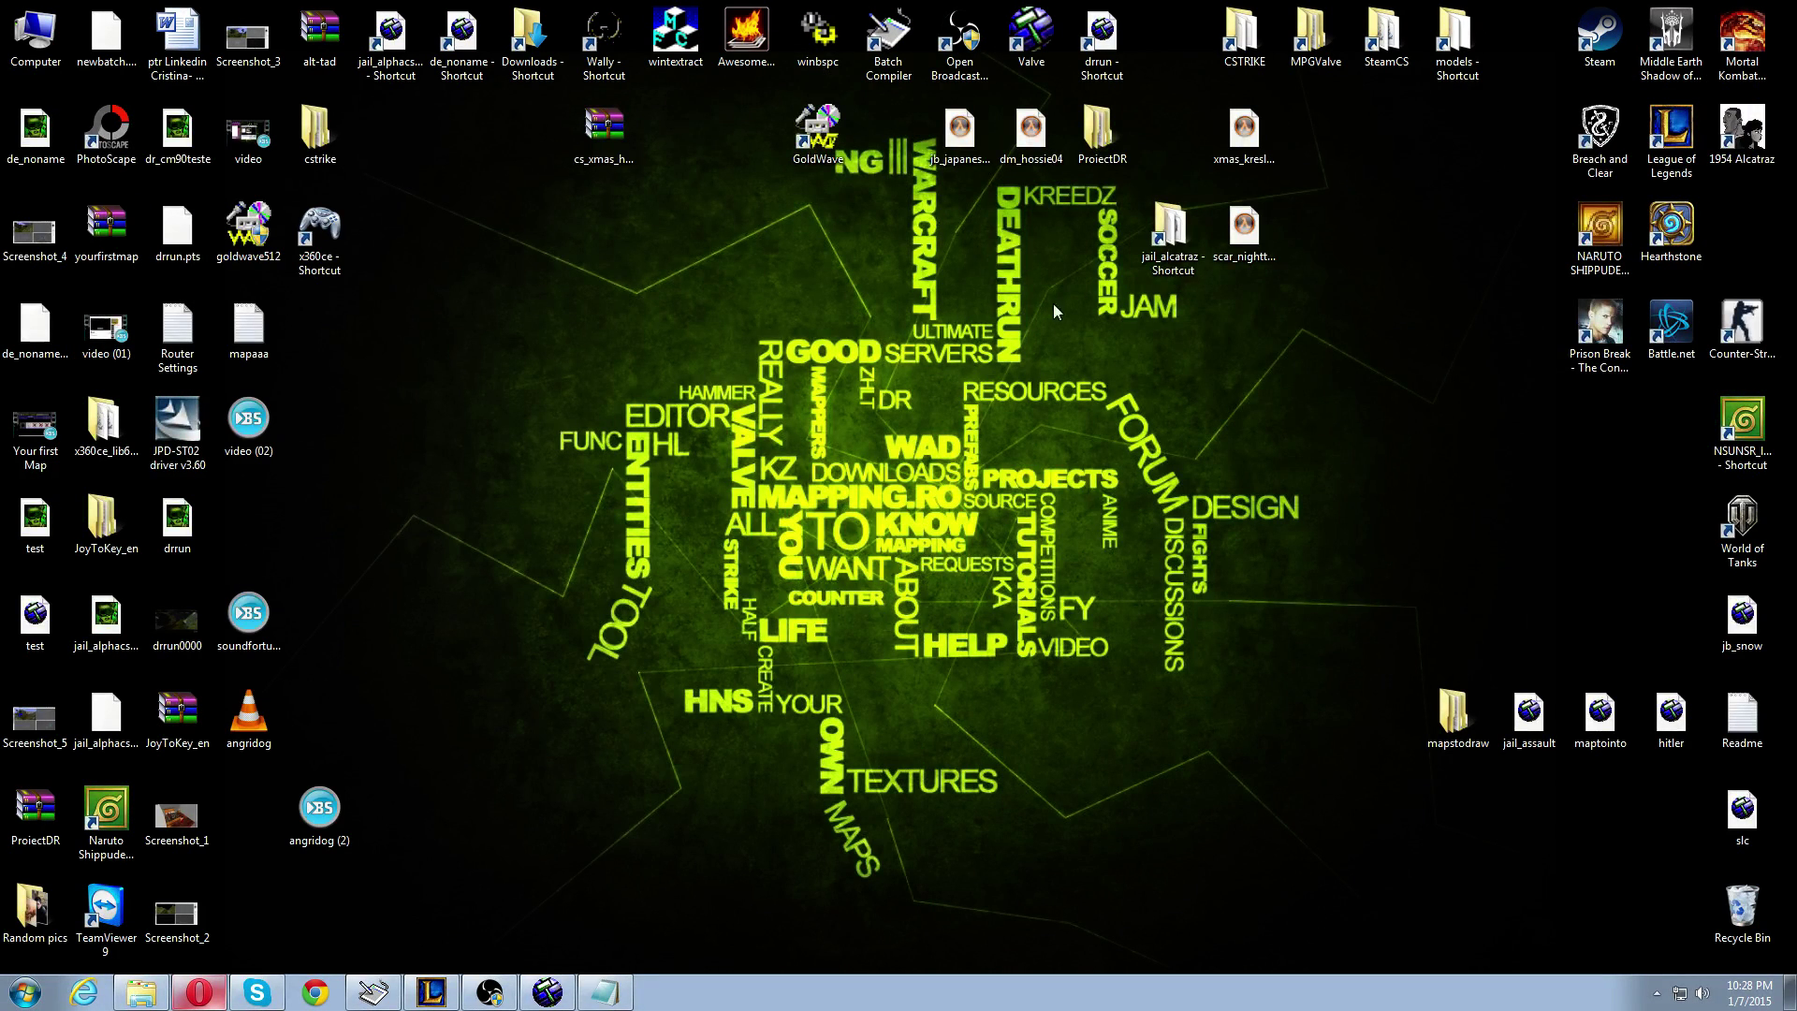
double_click(818, 133)
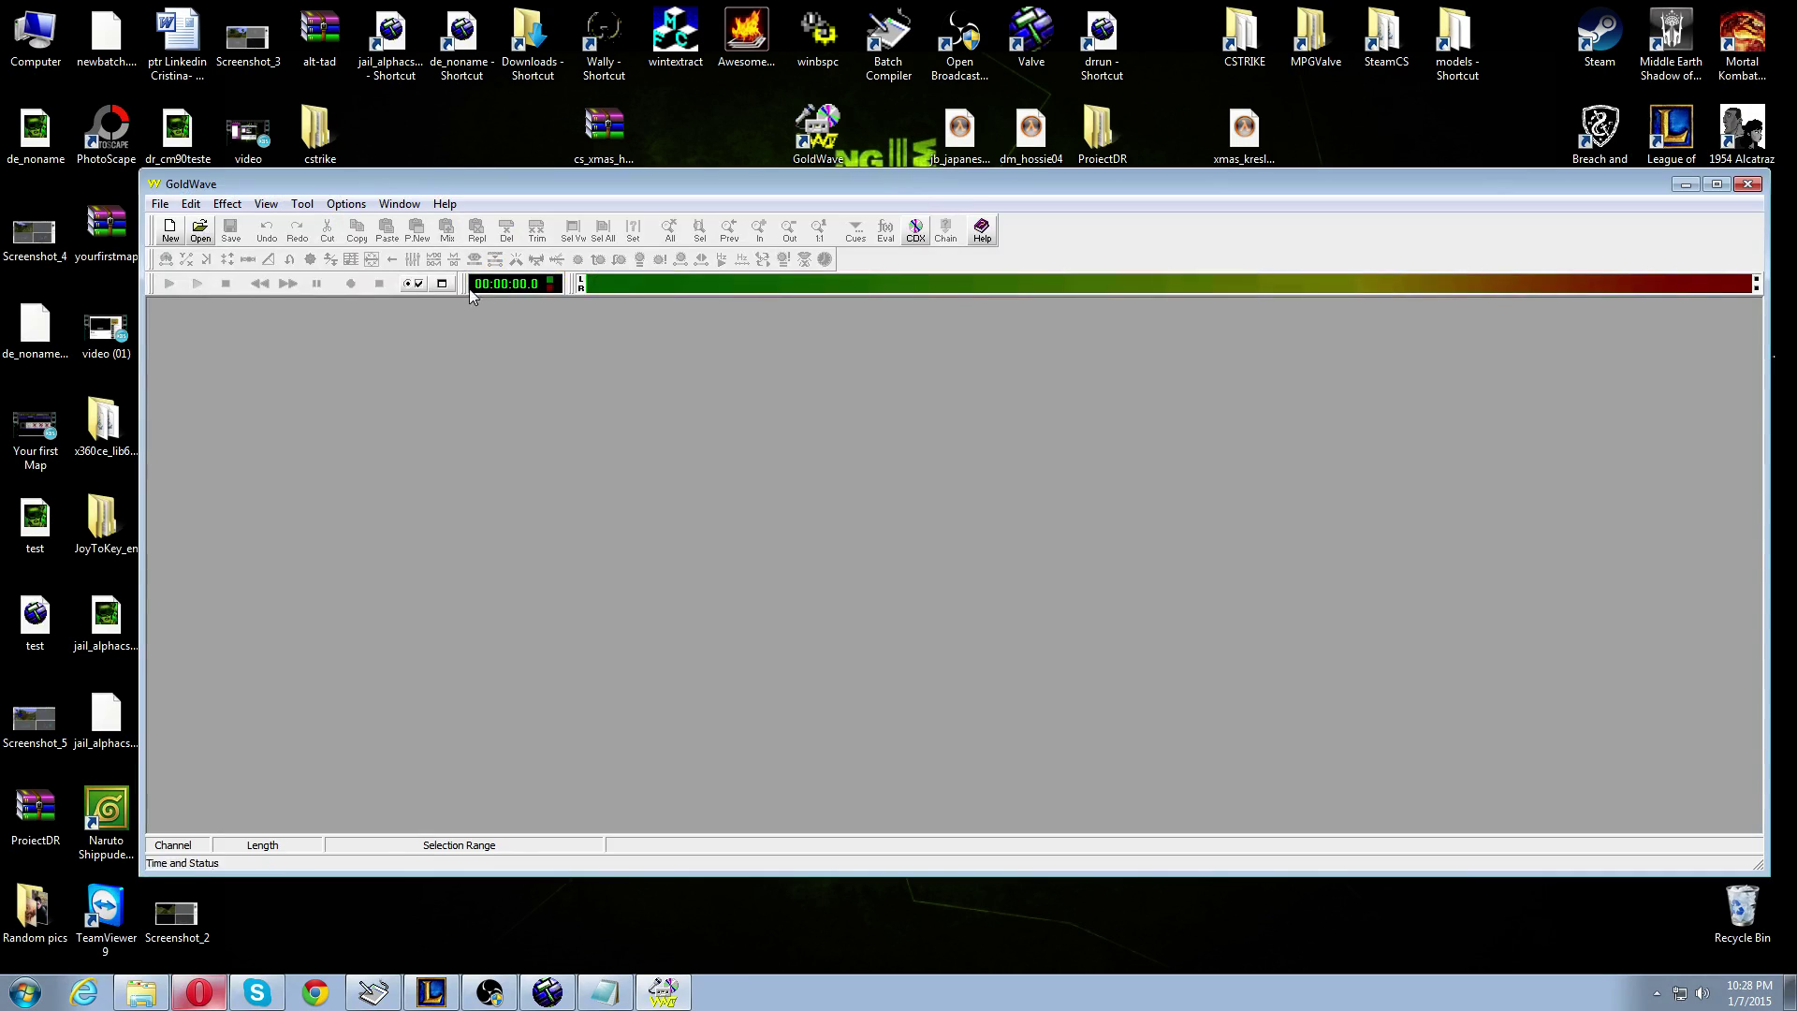
drag(255, 185, 488, 160)
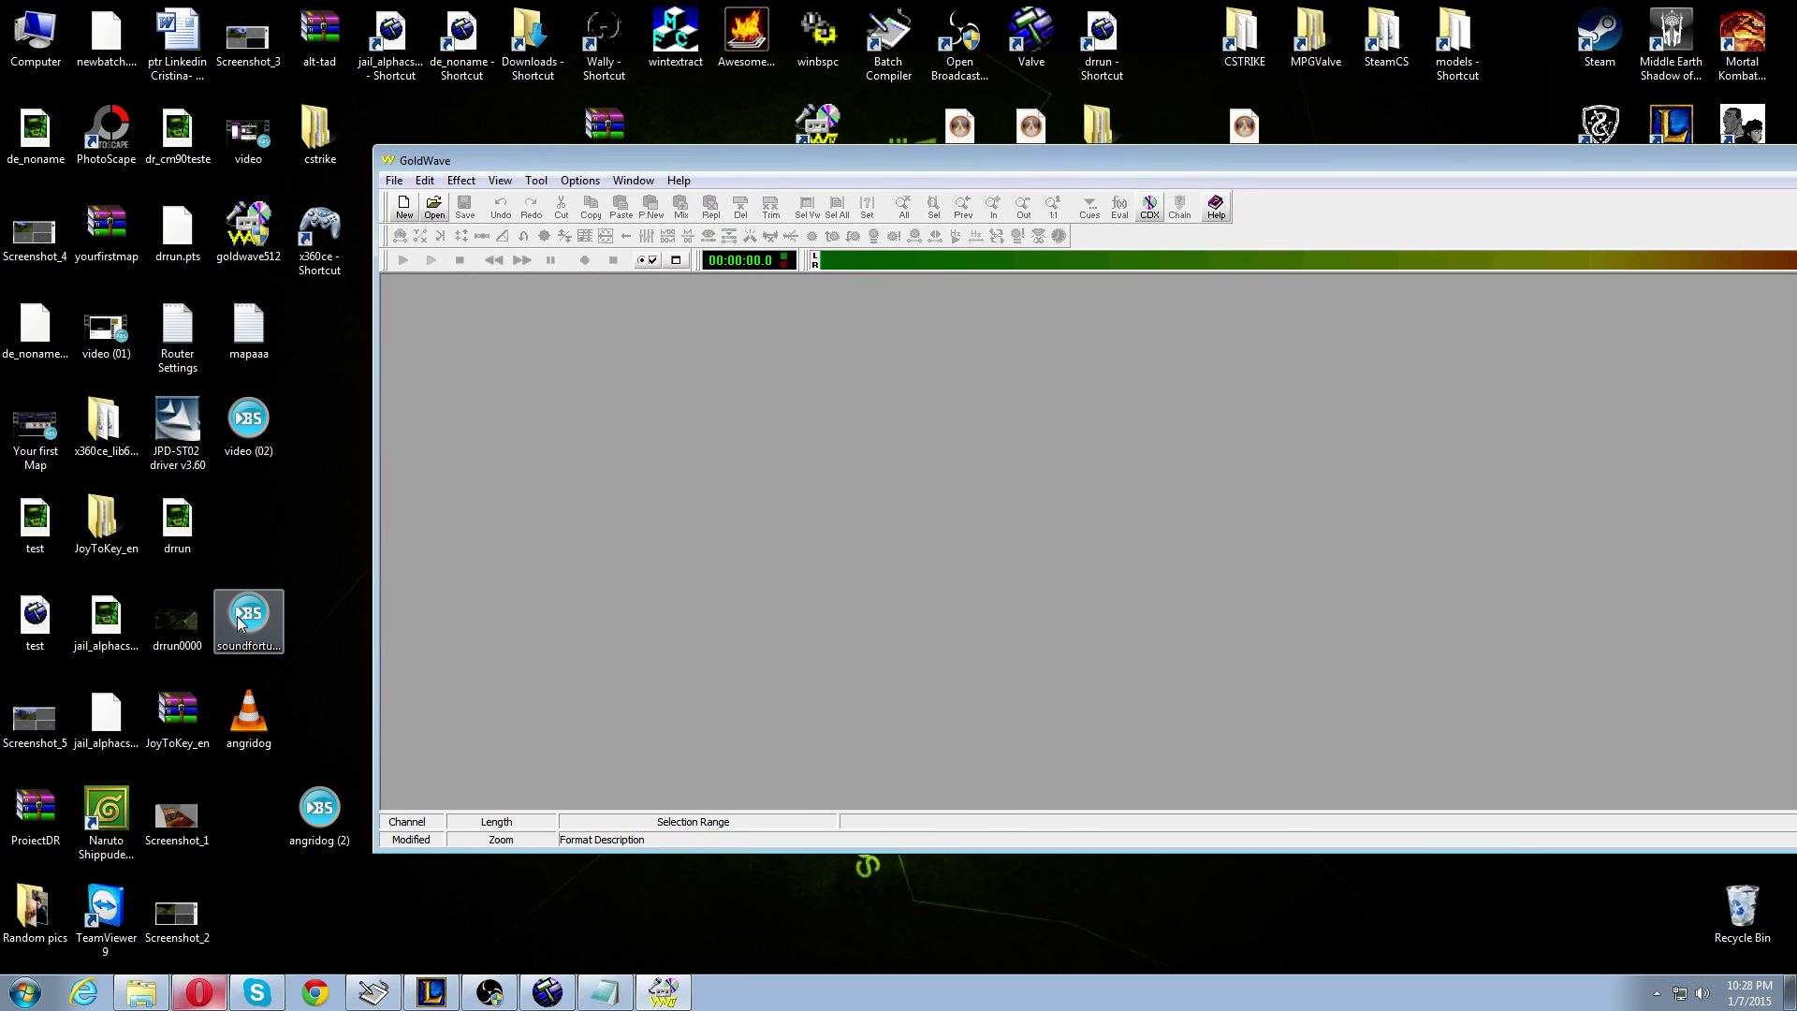
drag(239, 625, 570, 631)
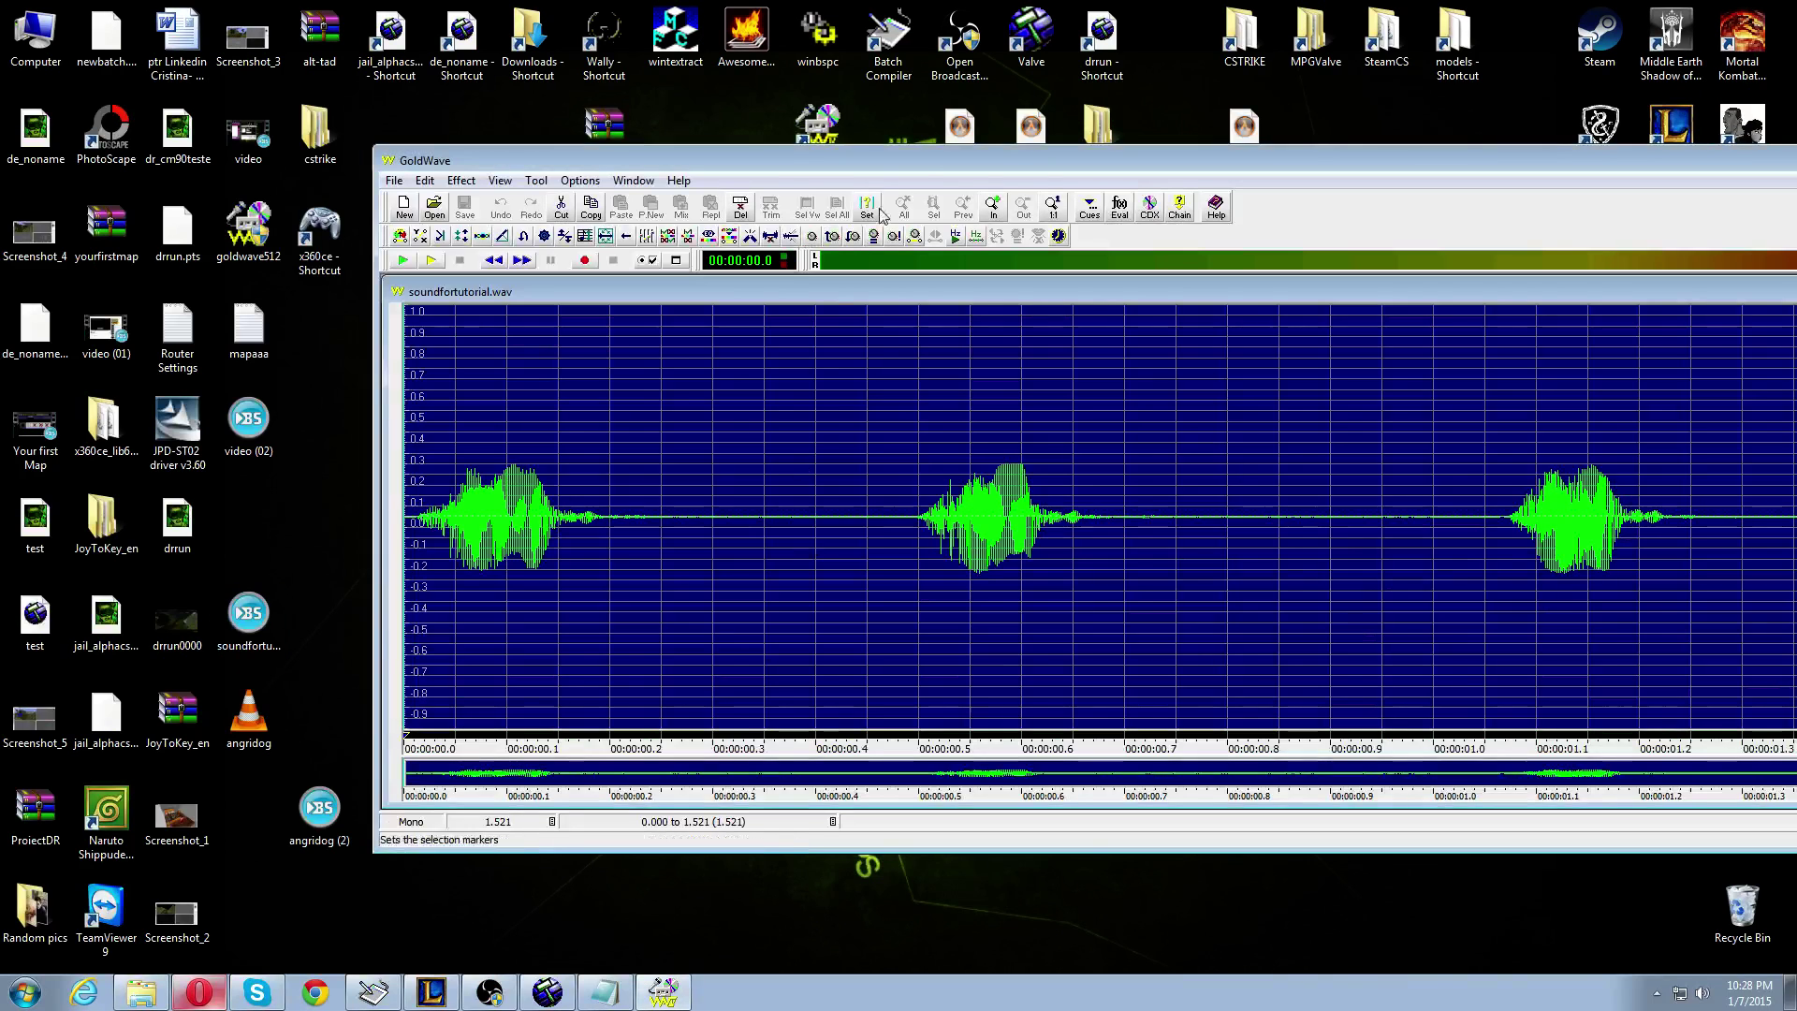
drag(907, 166, 592, 177)
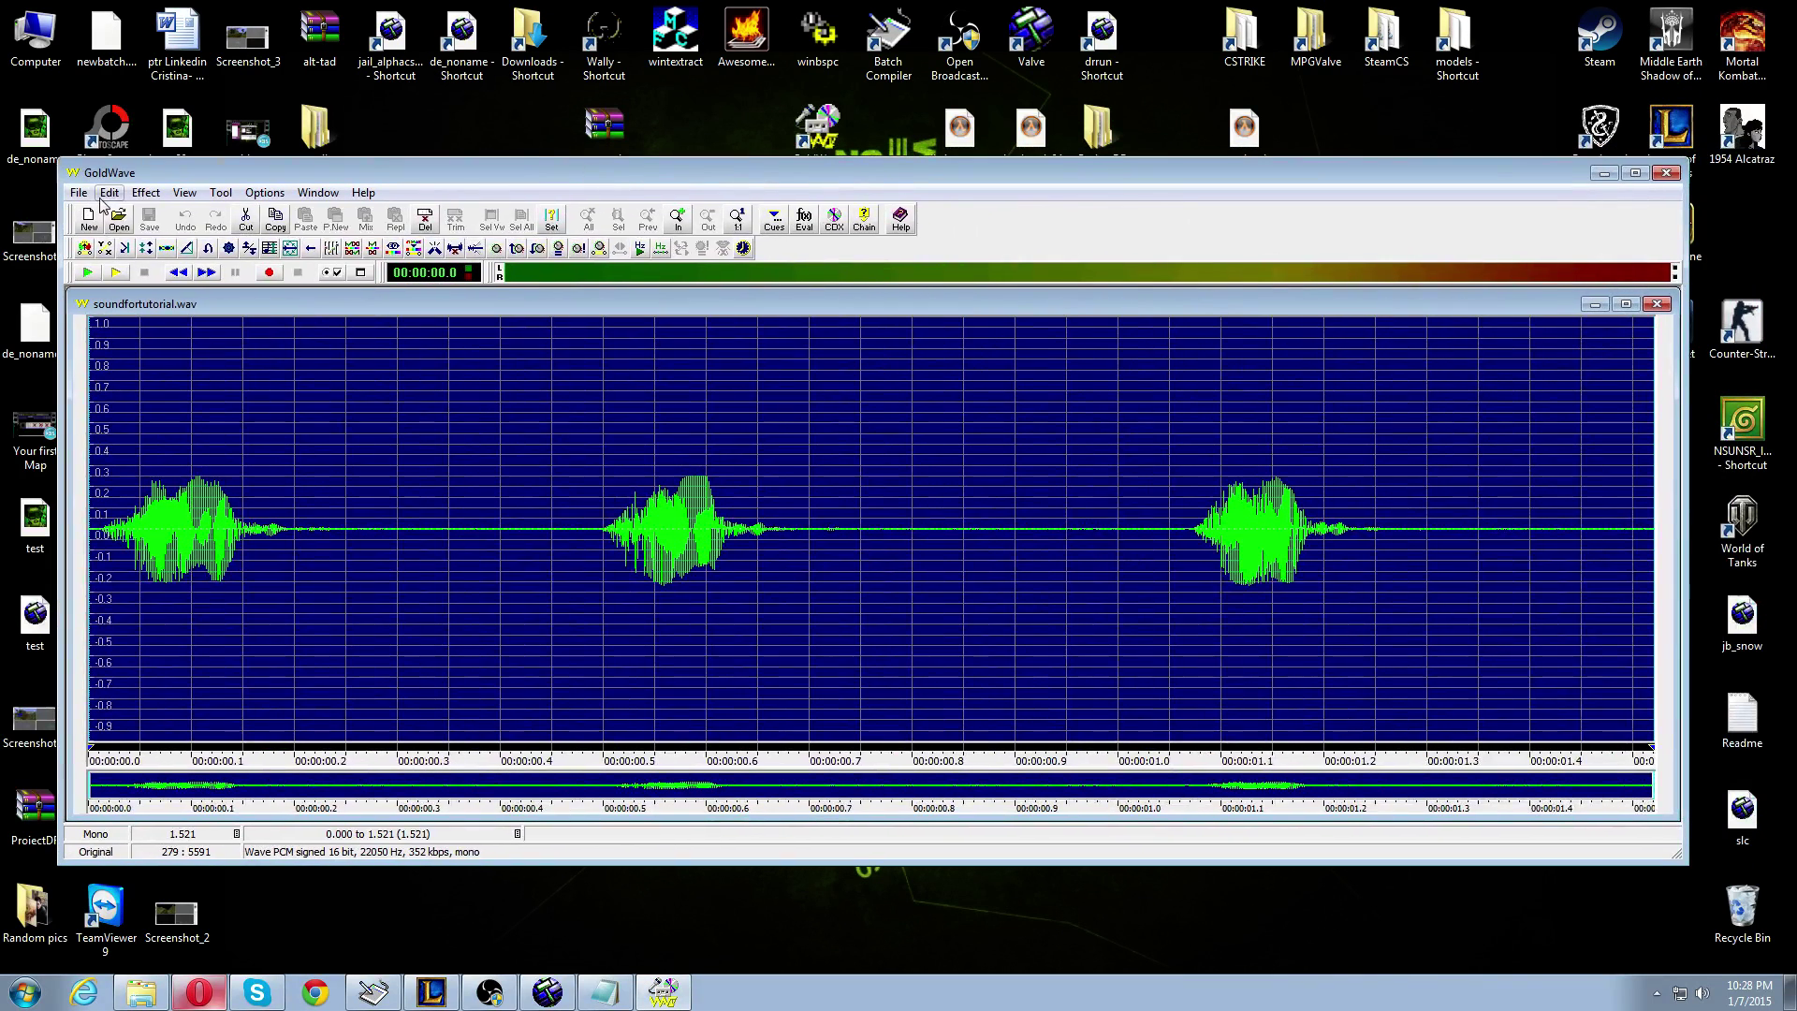
click(110, 192)
mouse_move(142, 602)
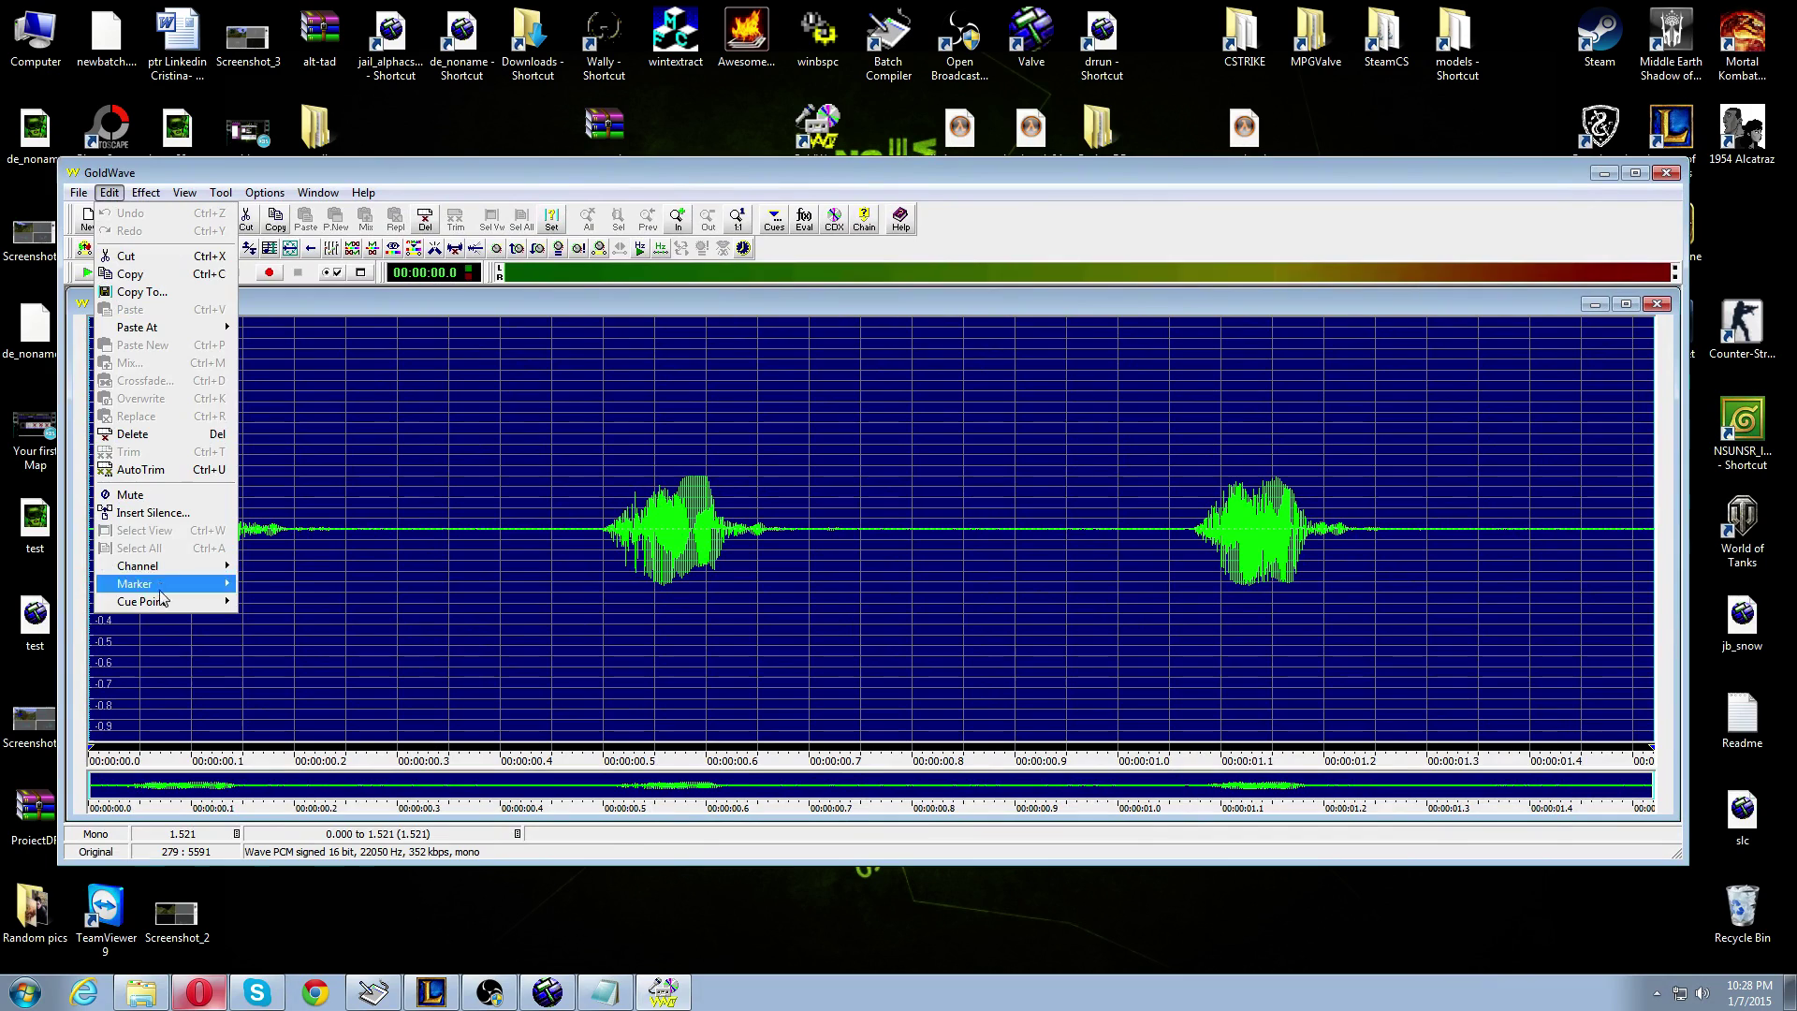
- Delete both existing cue points, 1 and 2, from soundfortutorial.wav
click(313, 606)
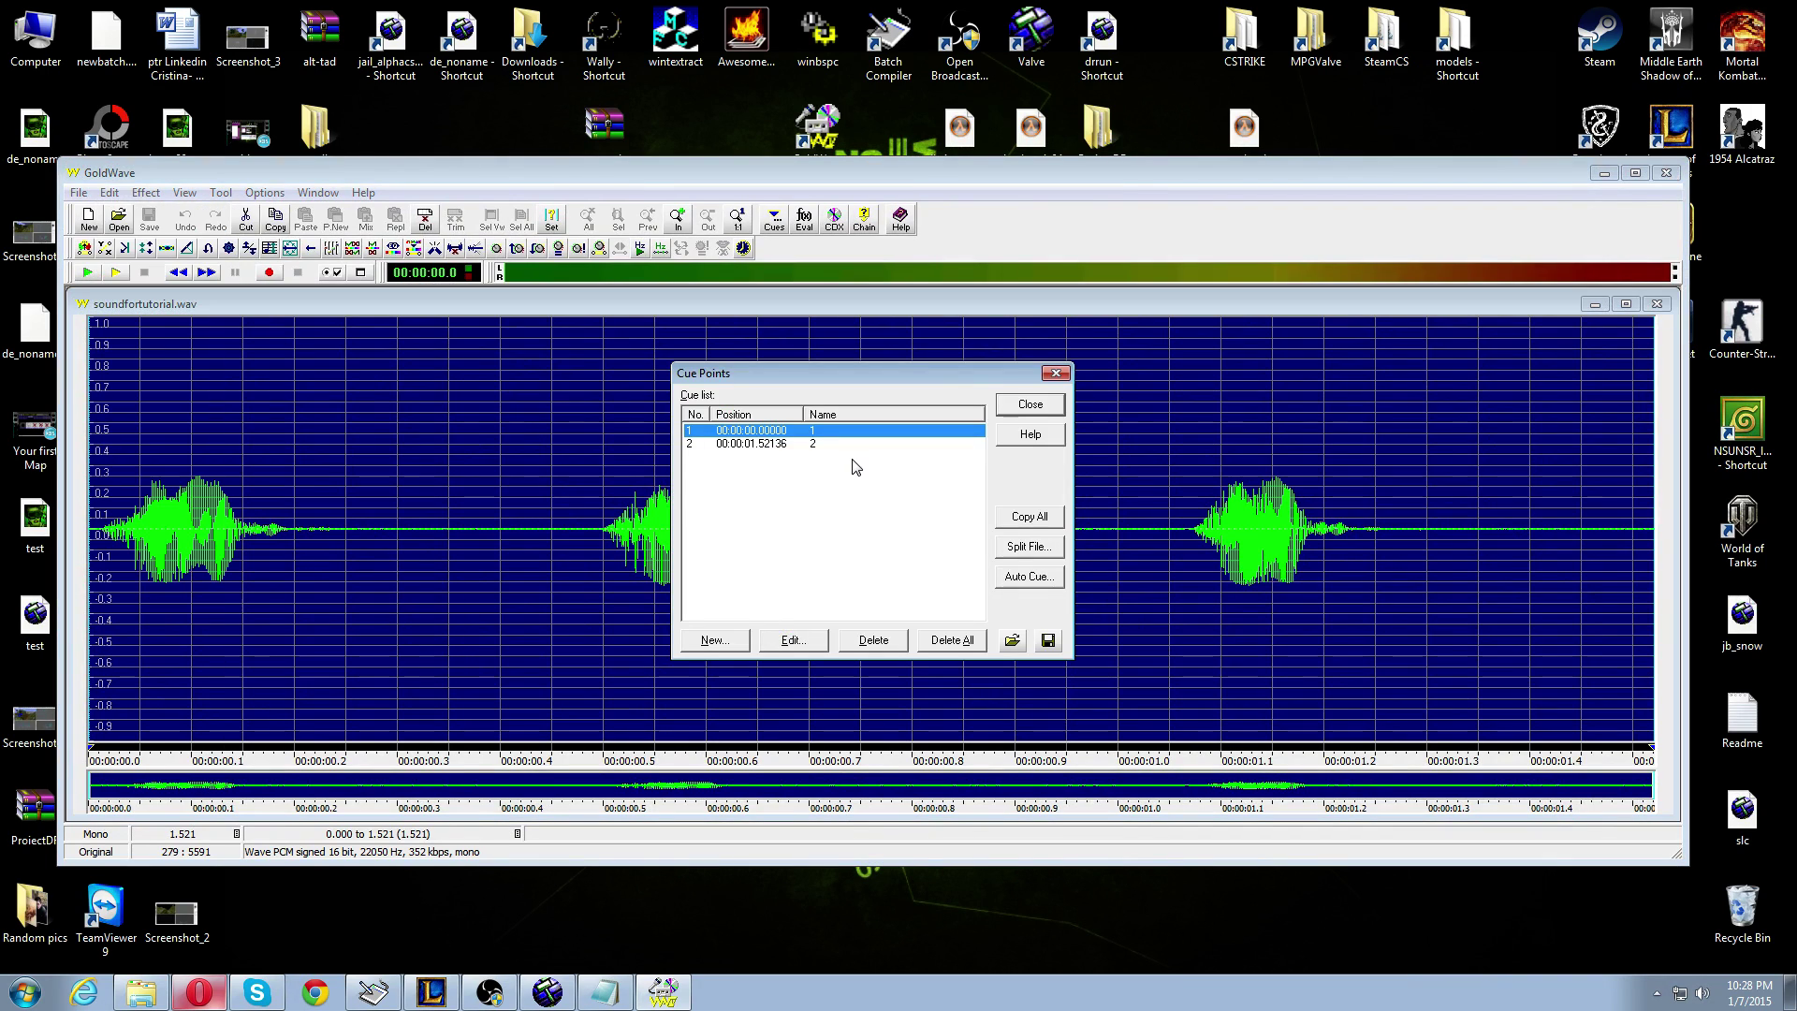
click(941, 447)
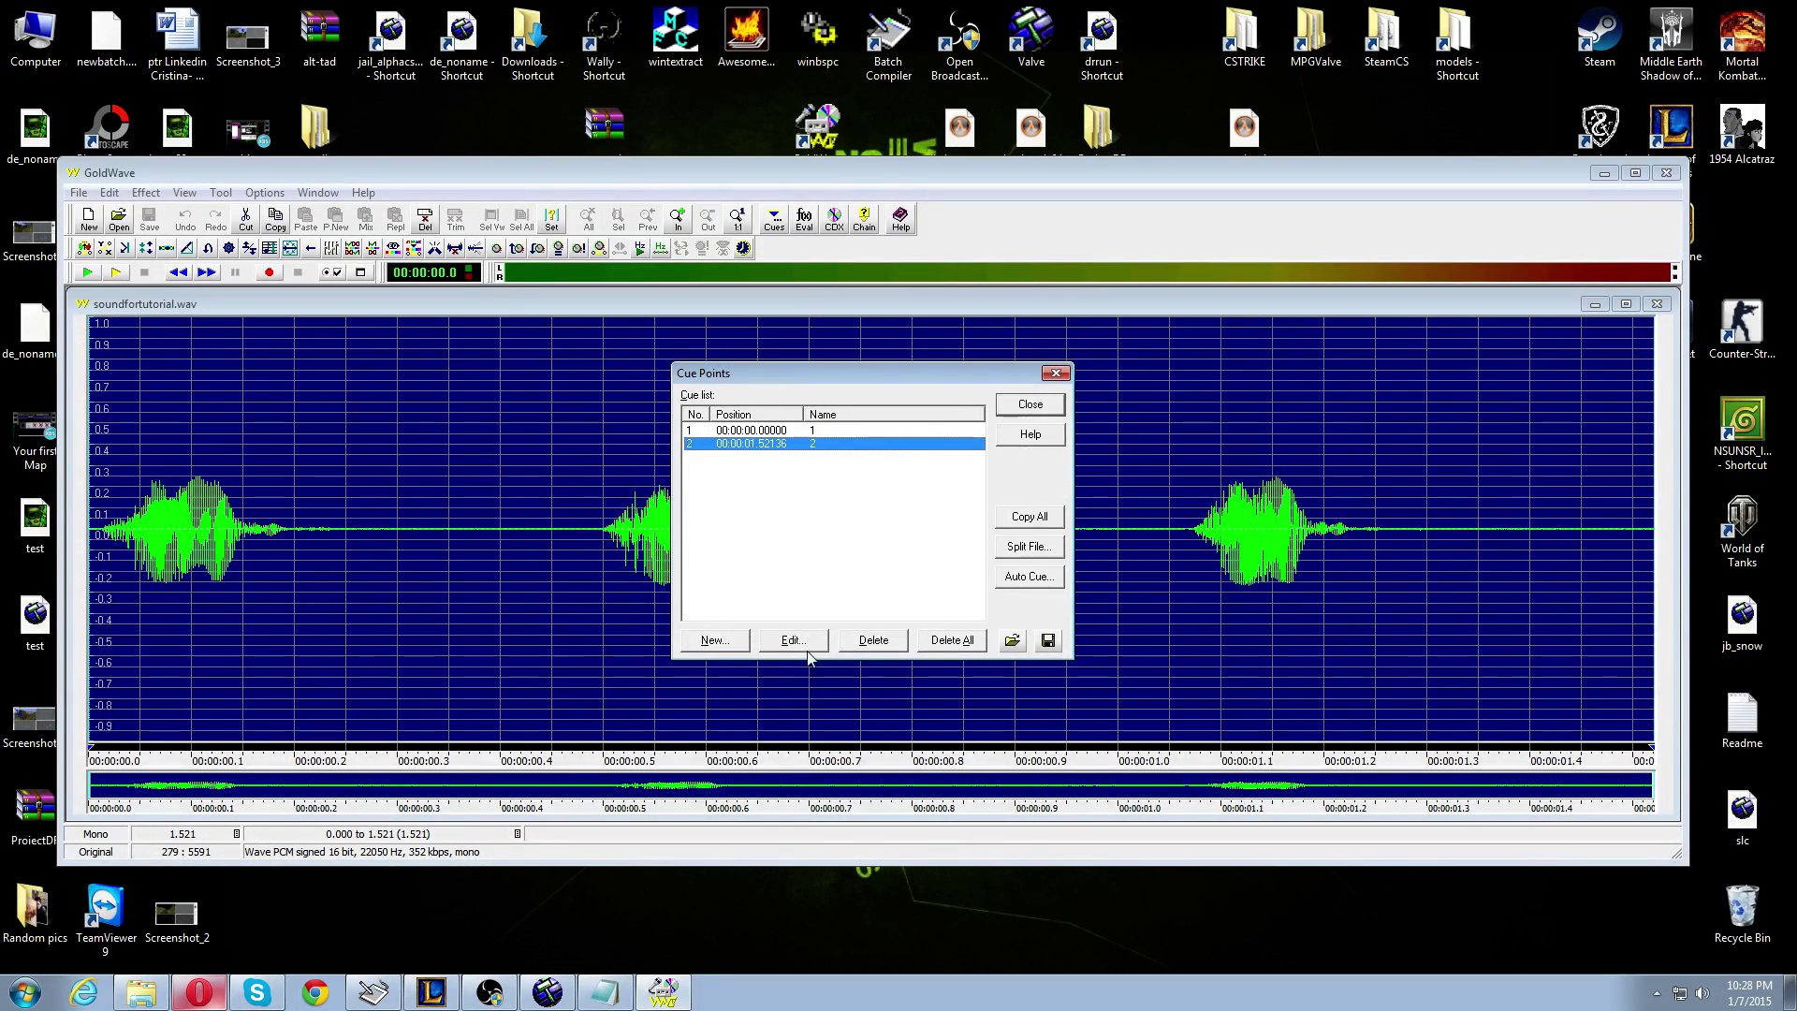
click(859, 642)
click(838, 441)
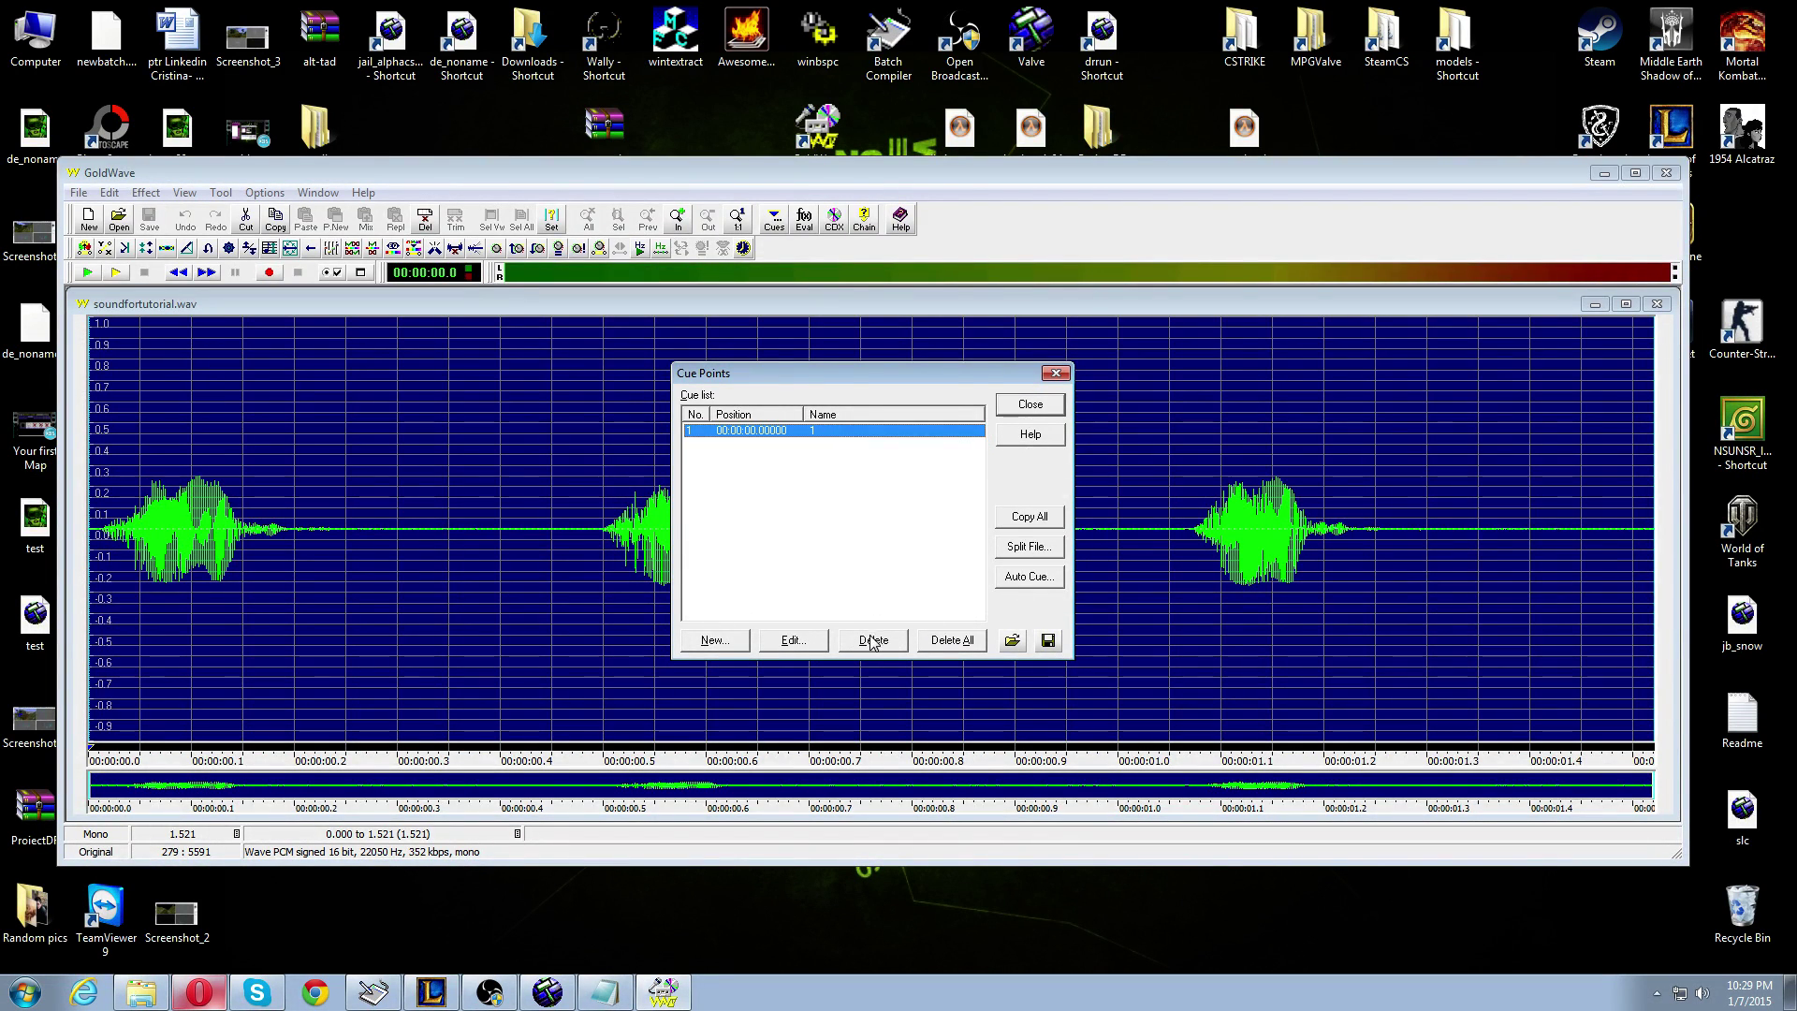
click(873, 641)
click(1030, 406)
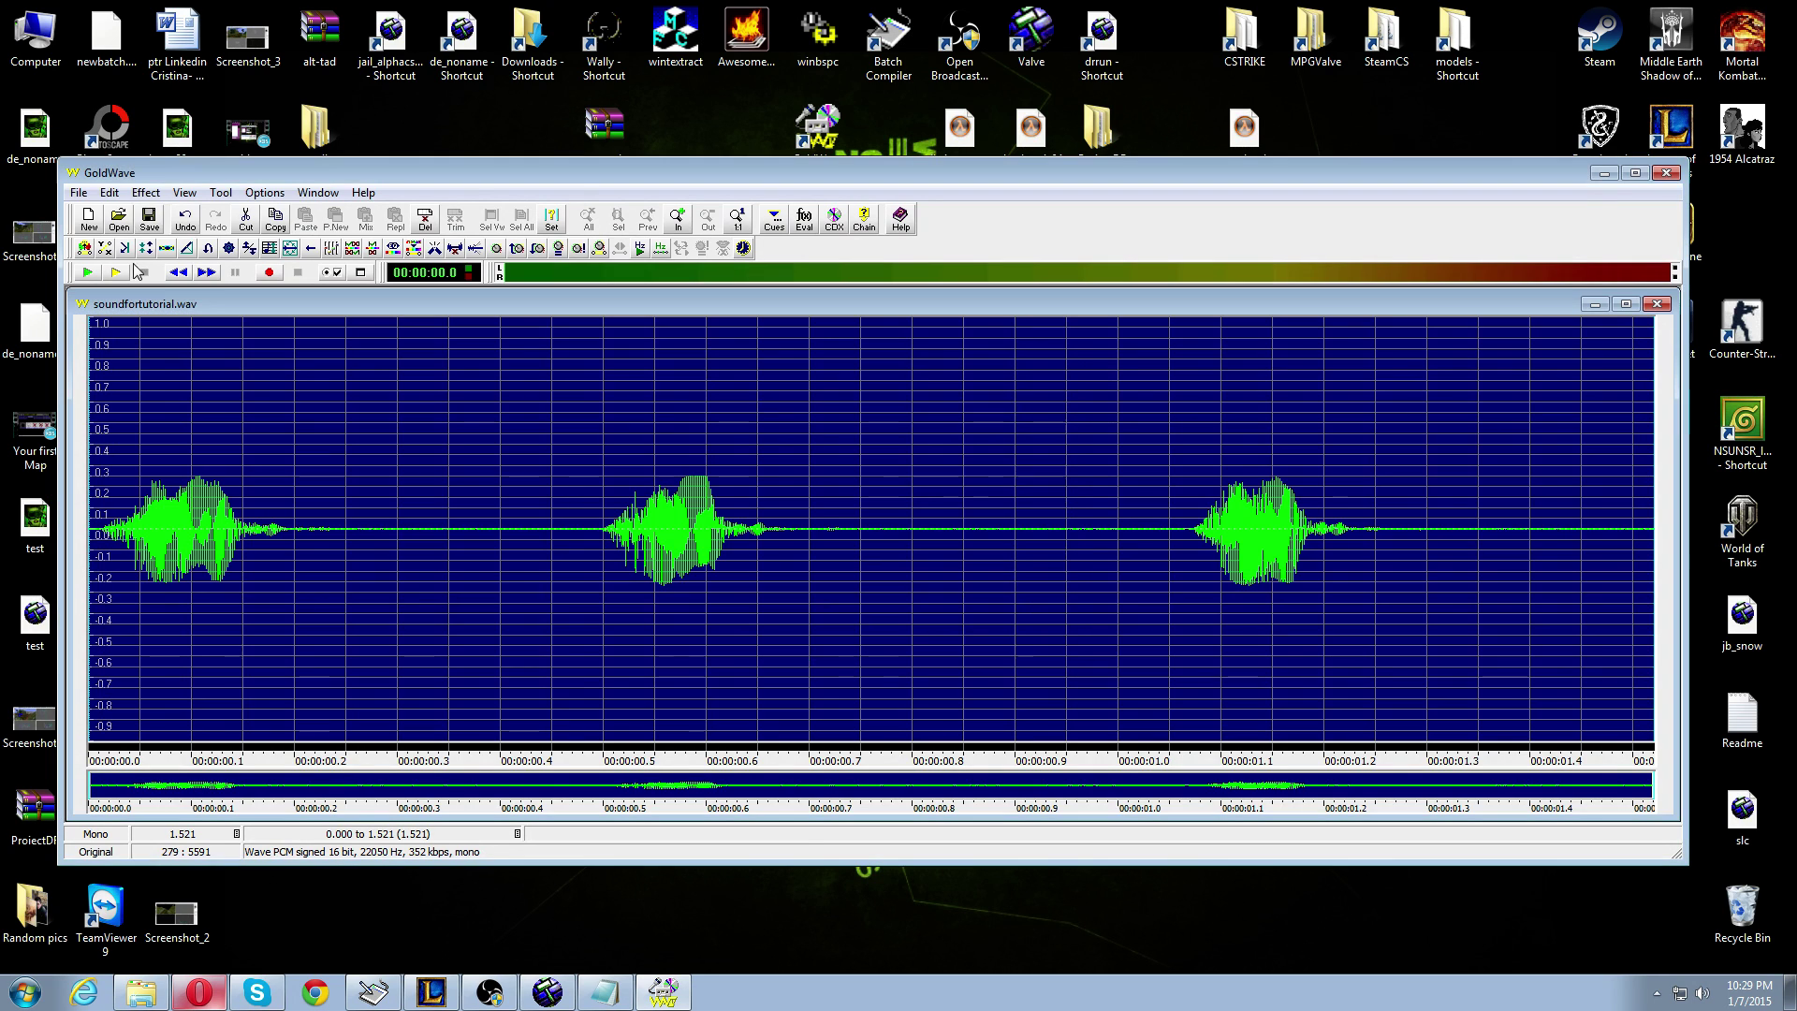
- Add an end_point cue at the finish of the sound (00:00:01.52136)
click(145, 192)
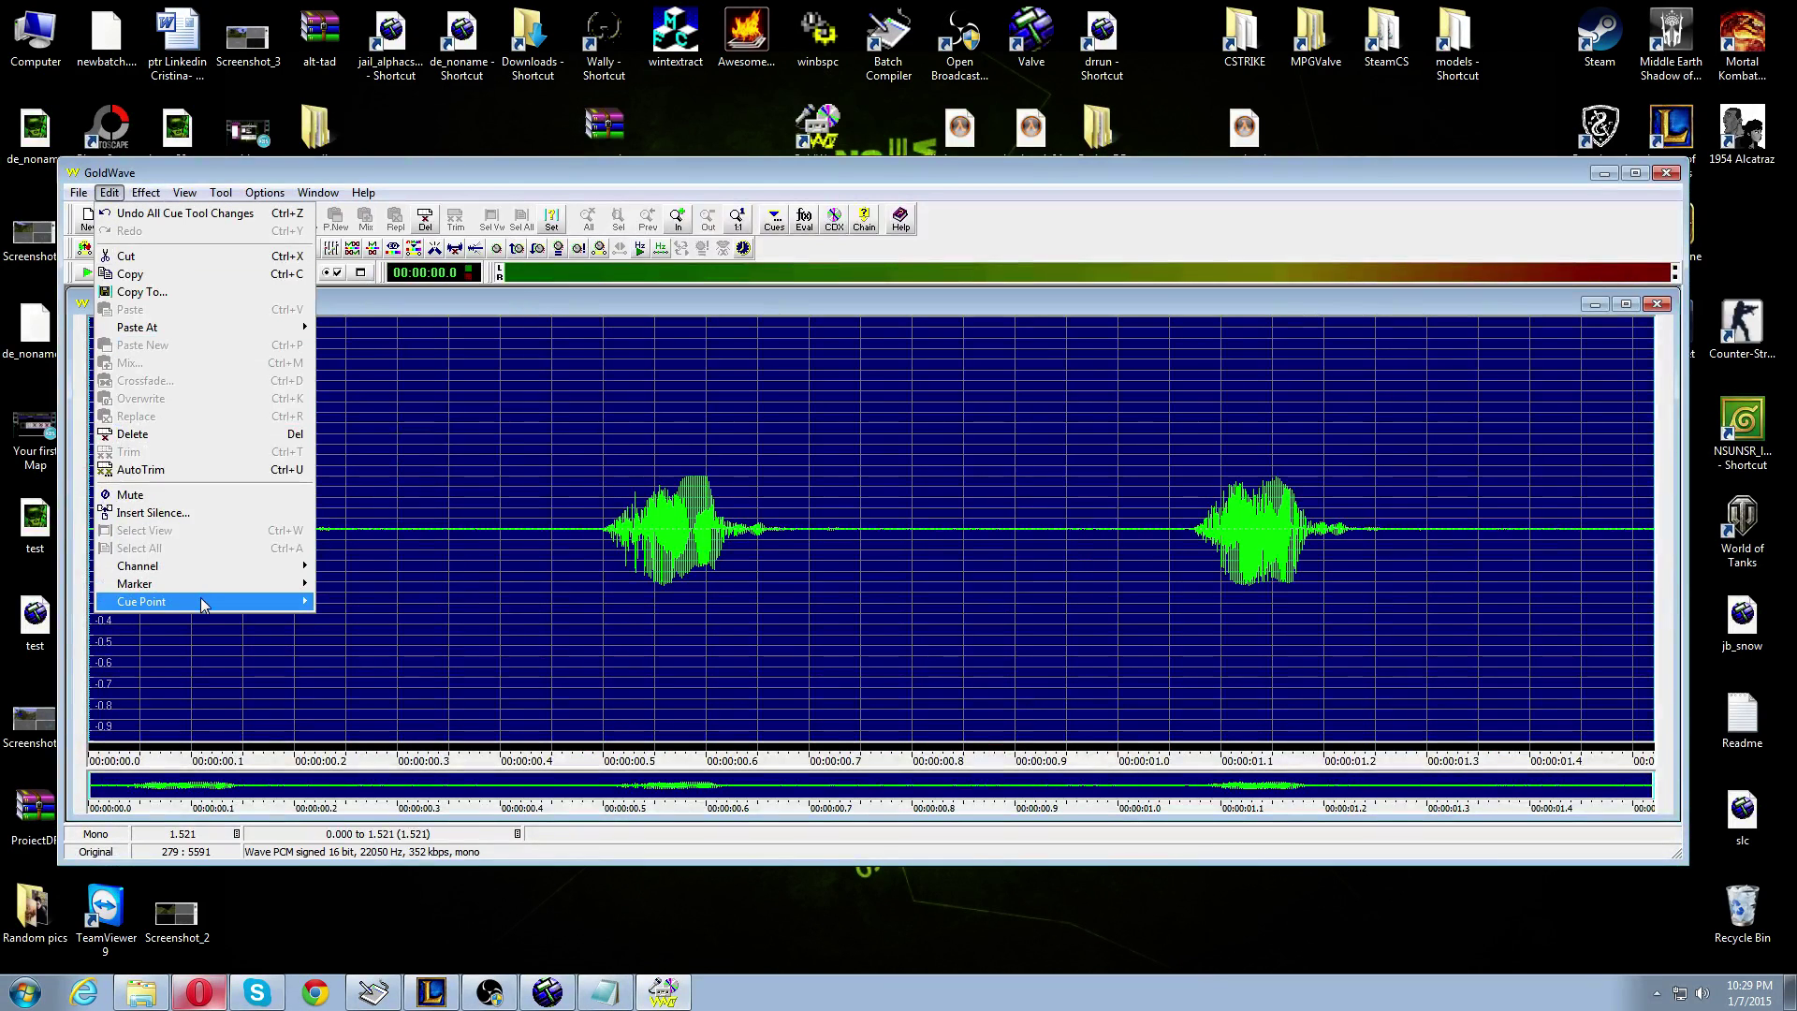
click(390, 609)
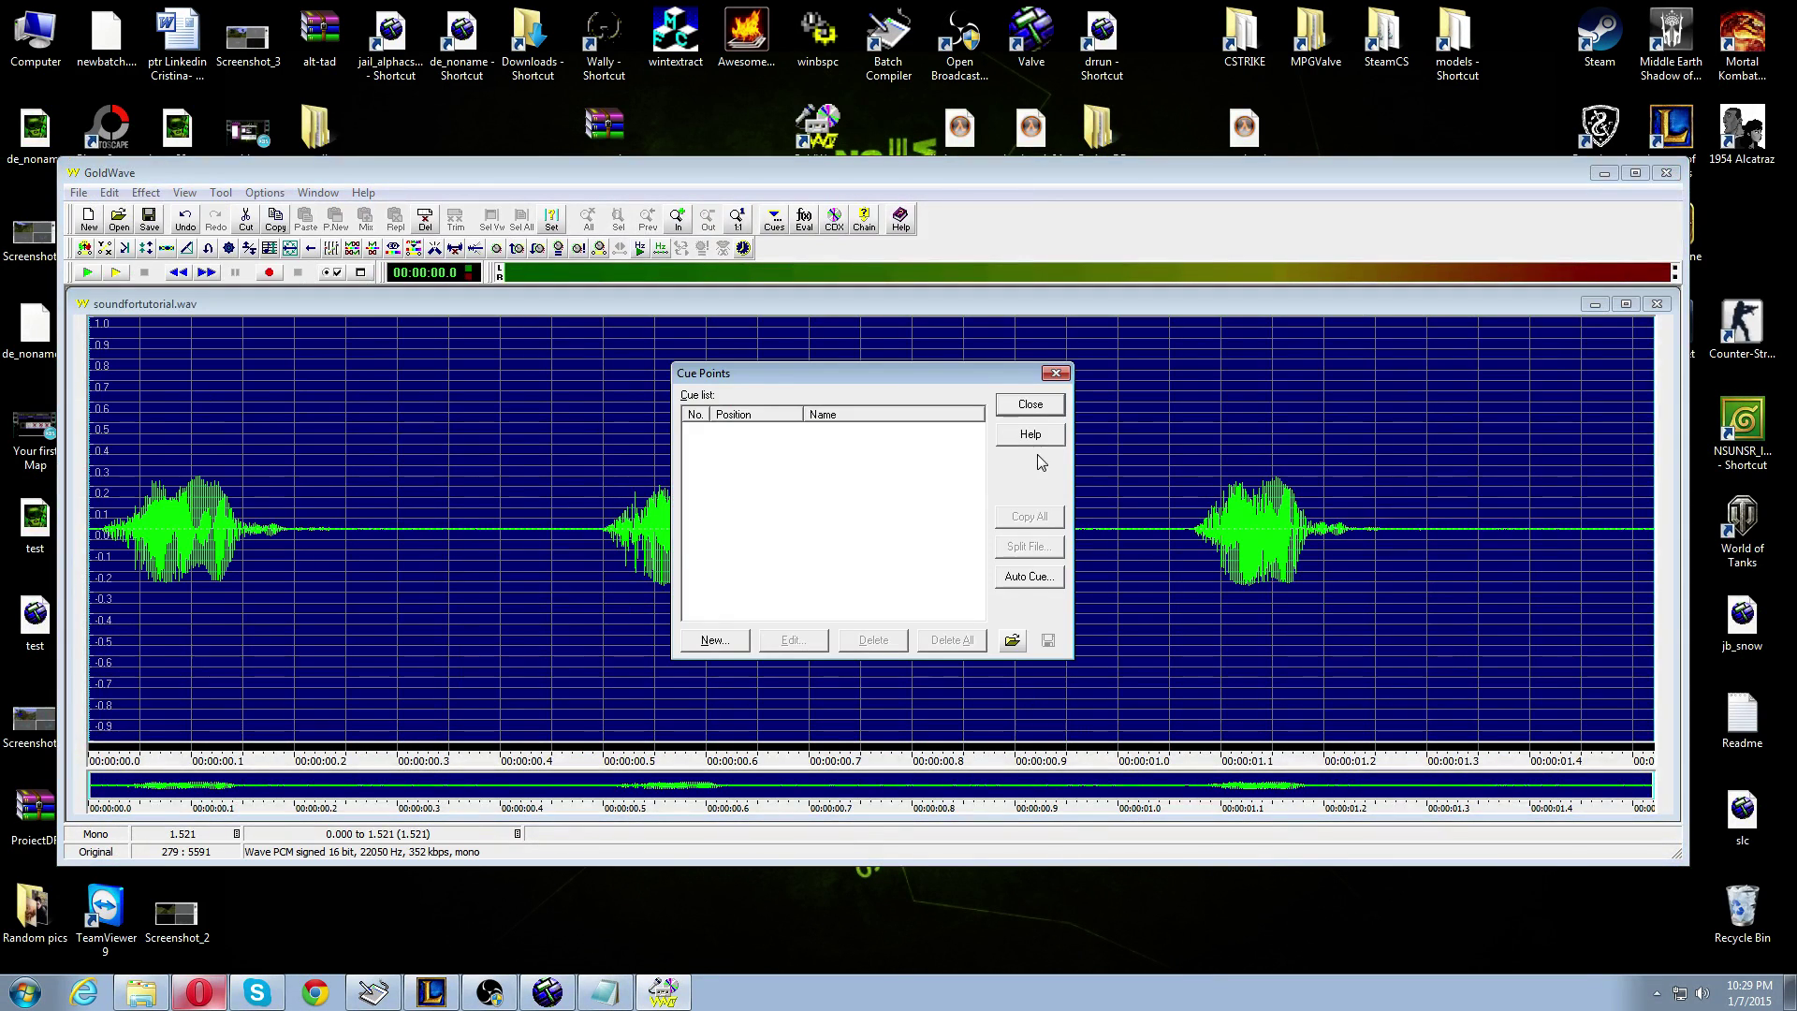
click(708, 640)
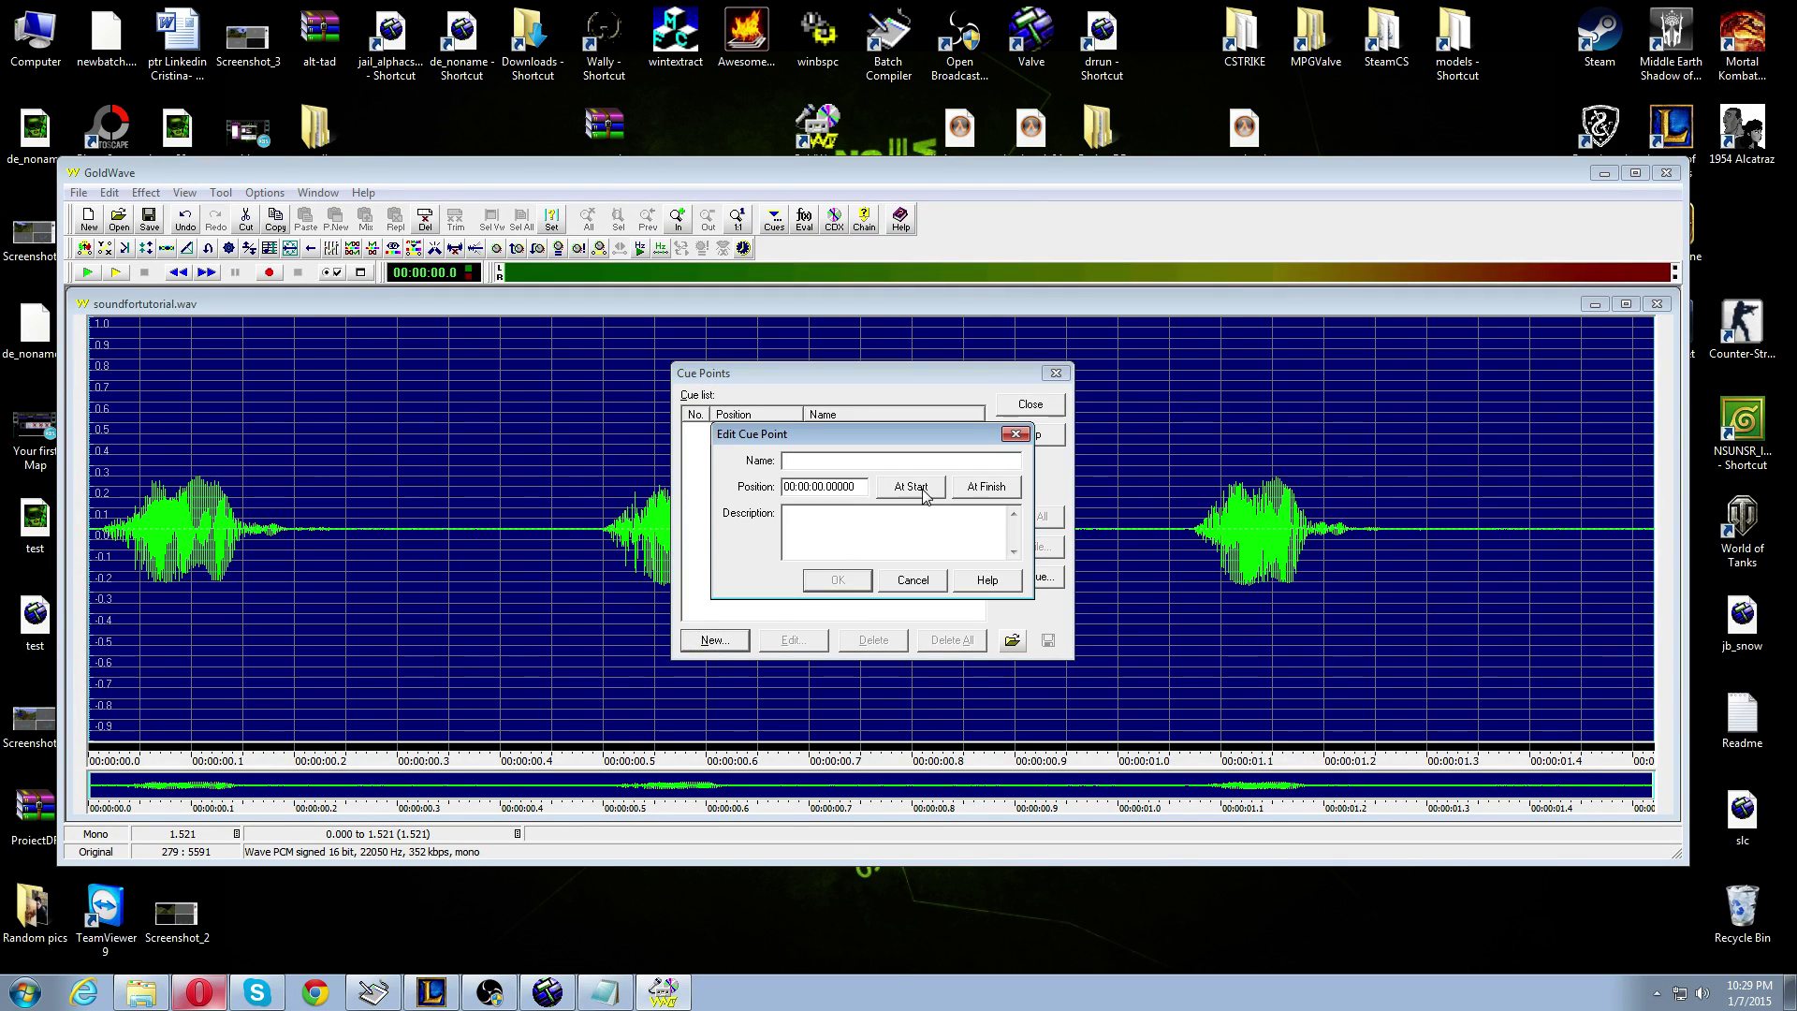
click(969, 489)
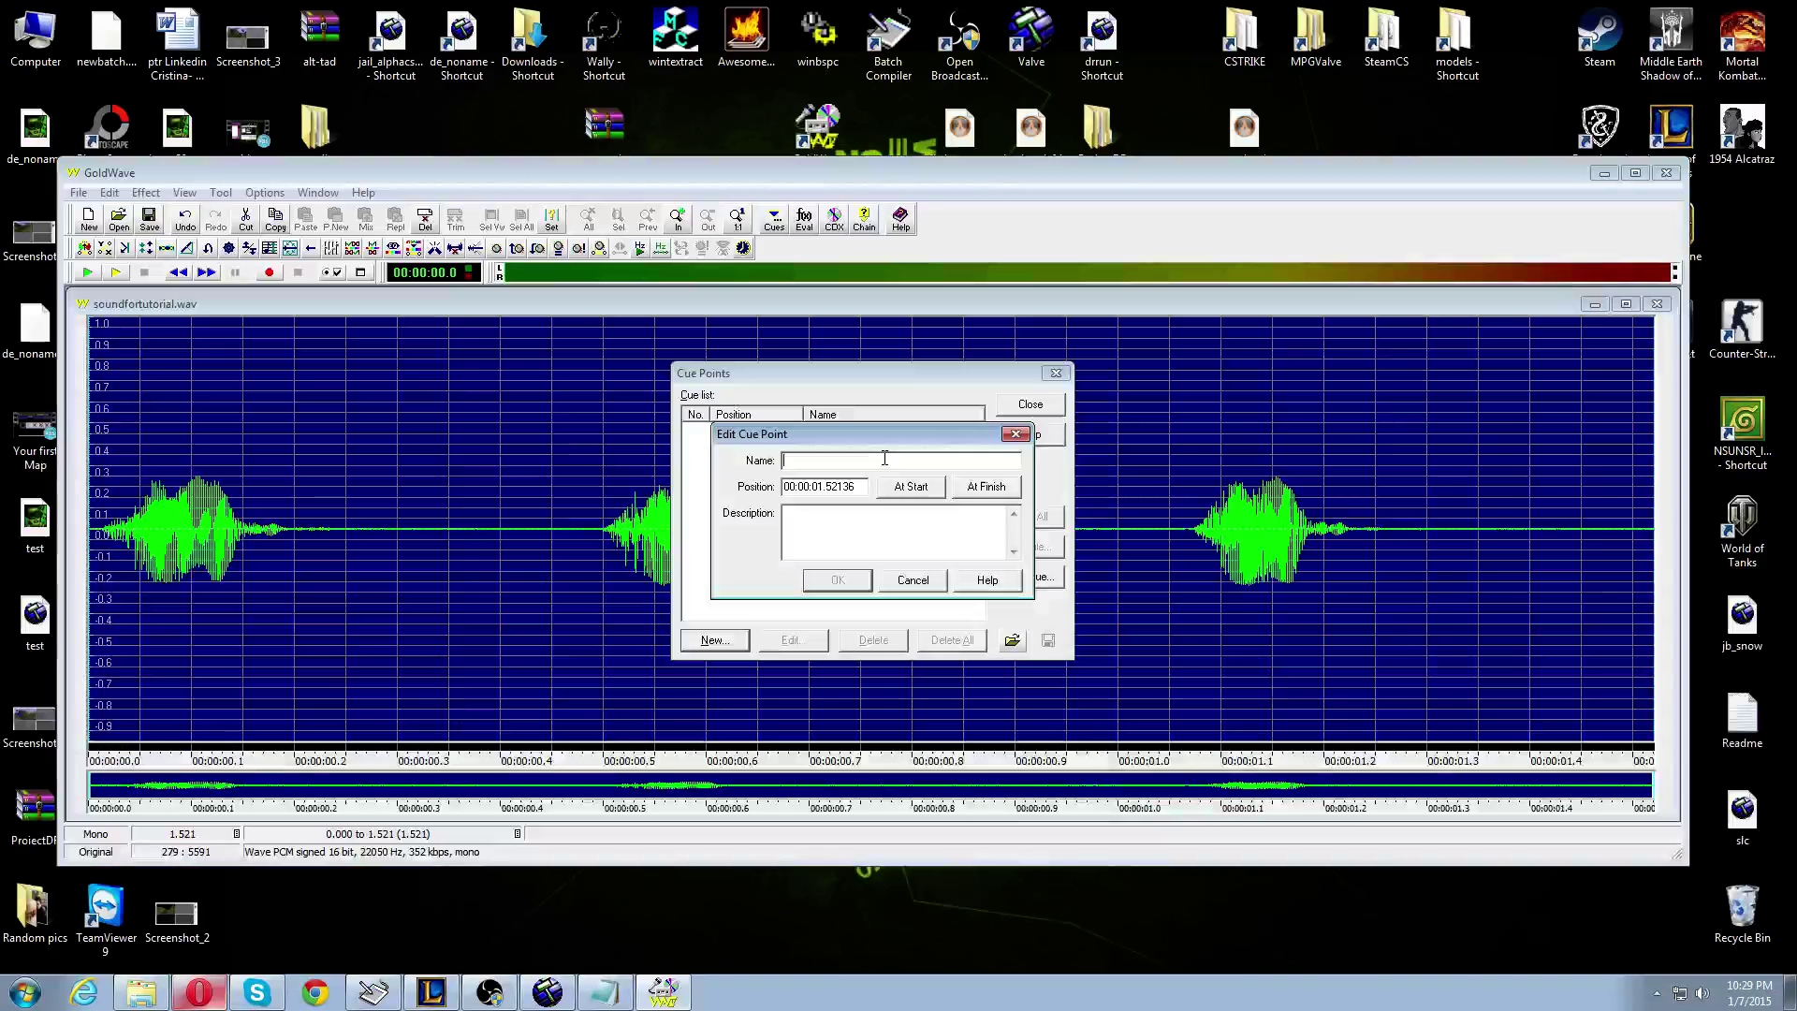
text(1ta)
key(BackSpace)
key(BackSpace)
key(BackSpace)
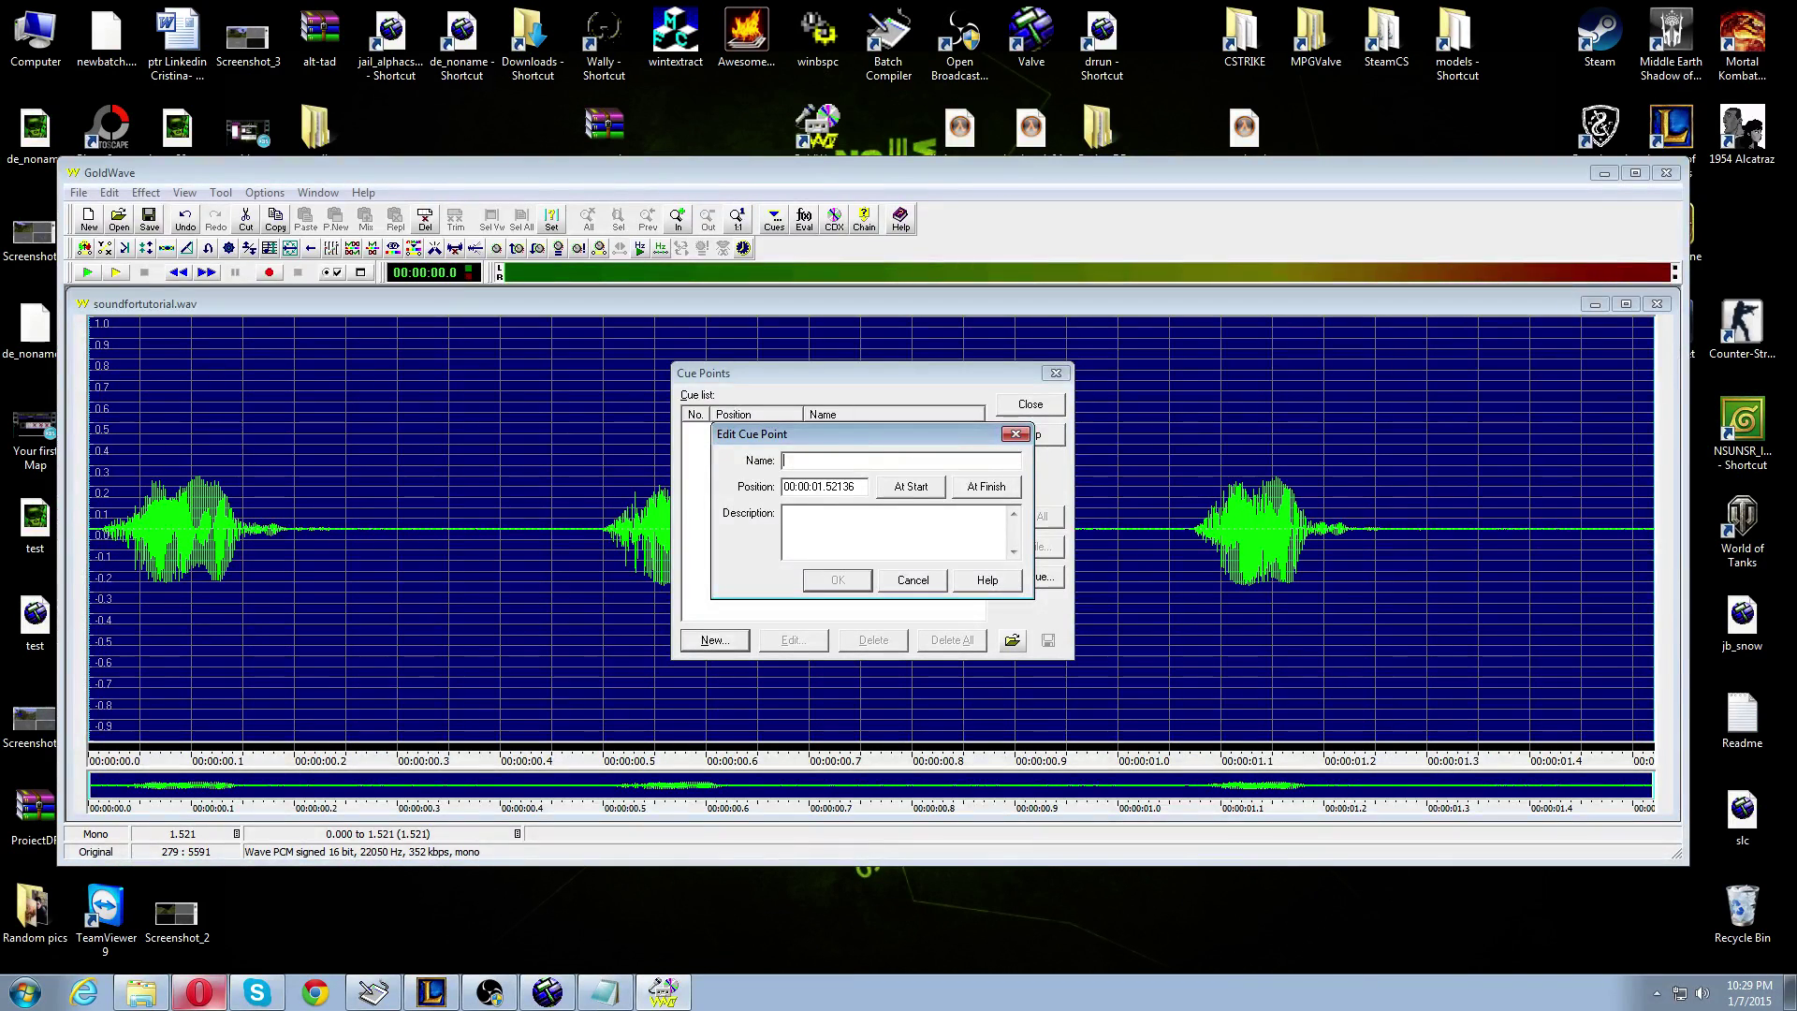
text(end_point)
click(841, 580)
- Add a start_point cue at the start of the sound (00:00:00.00000)
click(713, 641)
text(start_point)
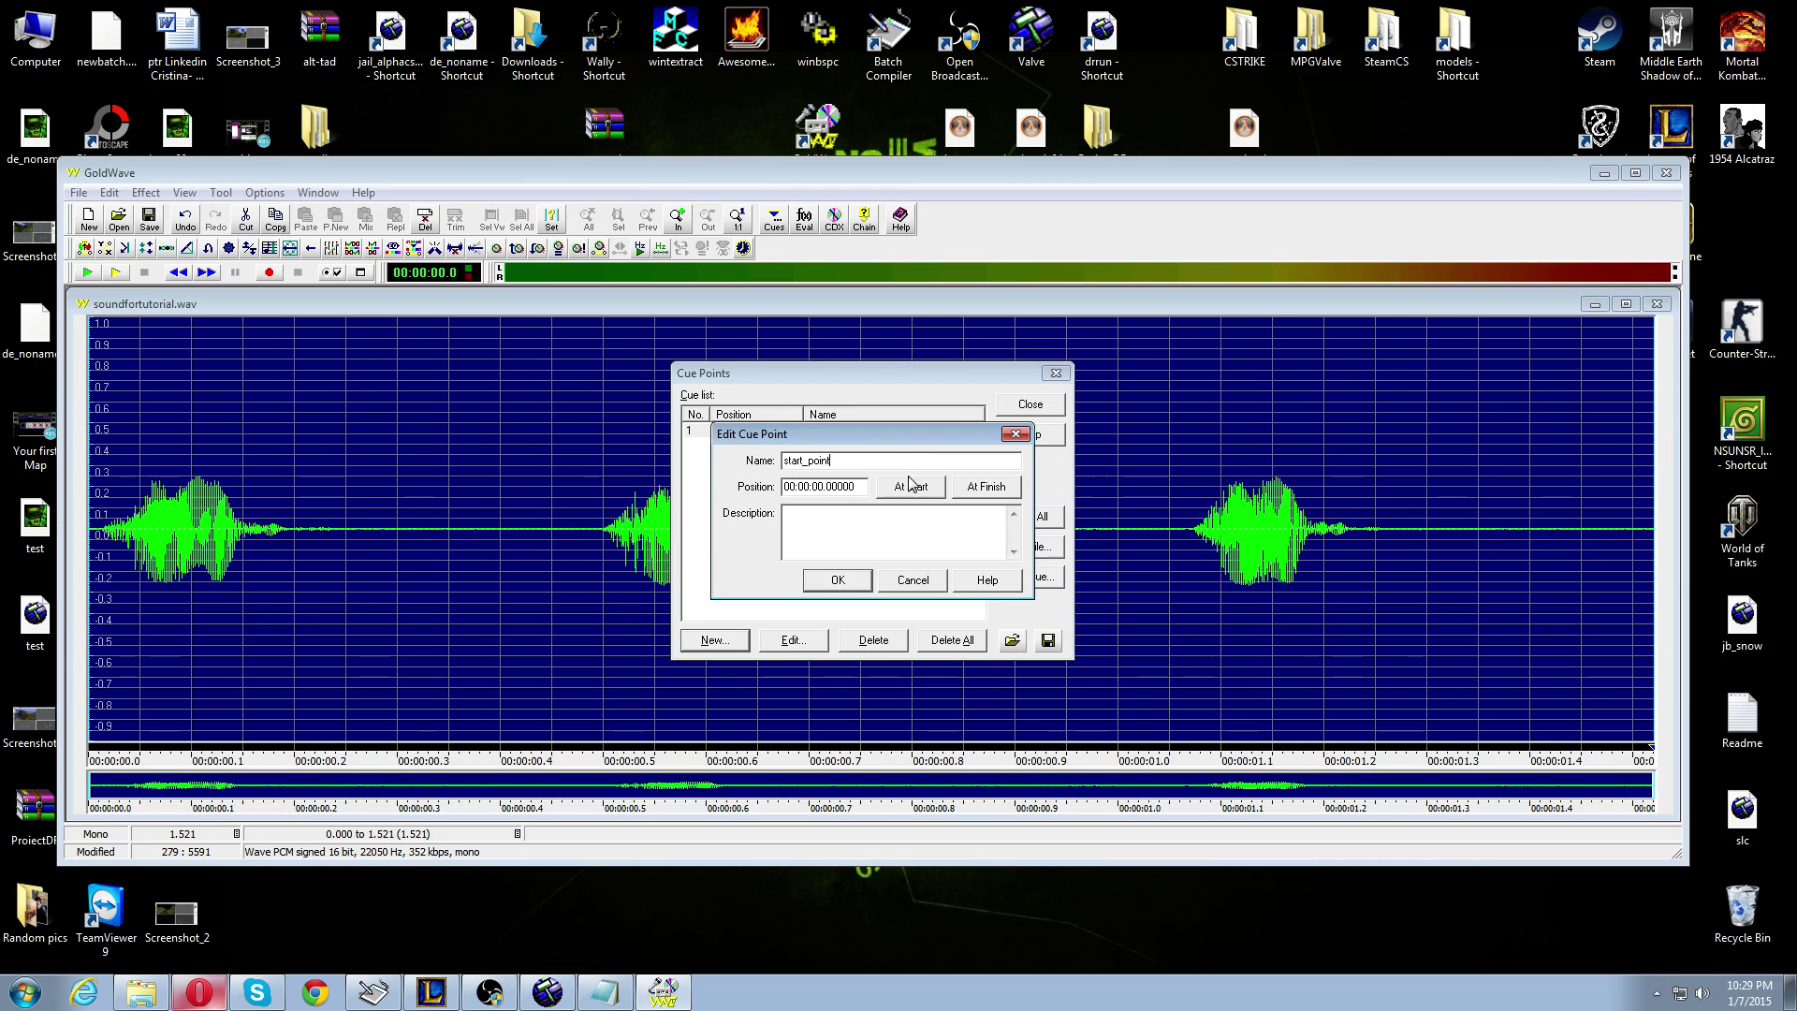
click(913, 485)
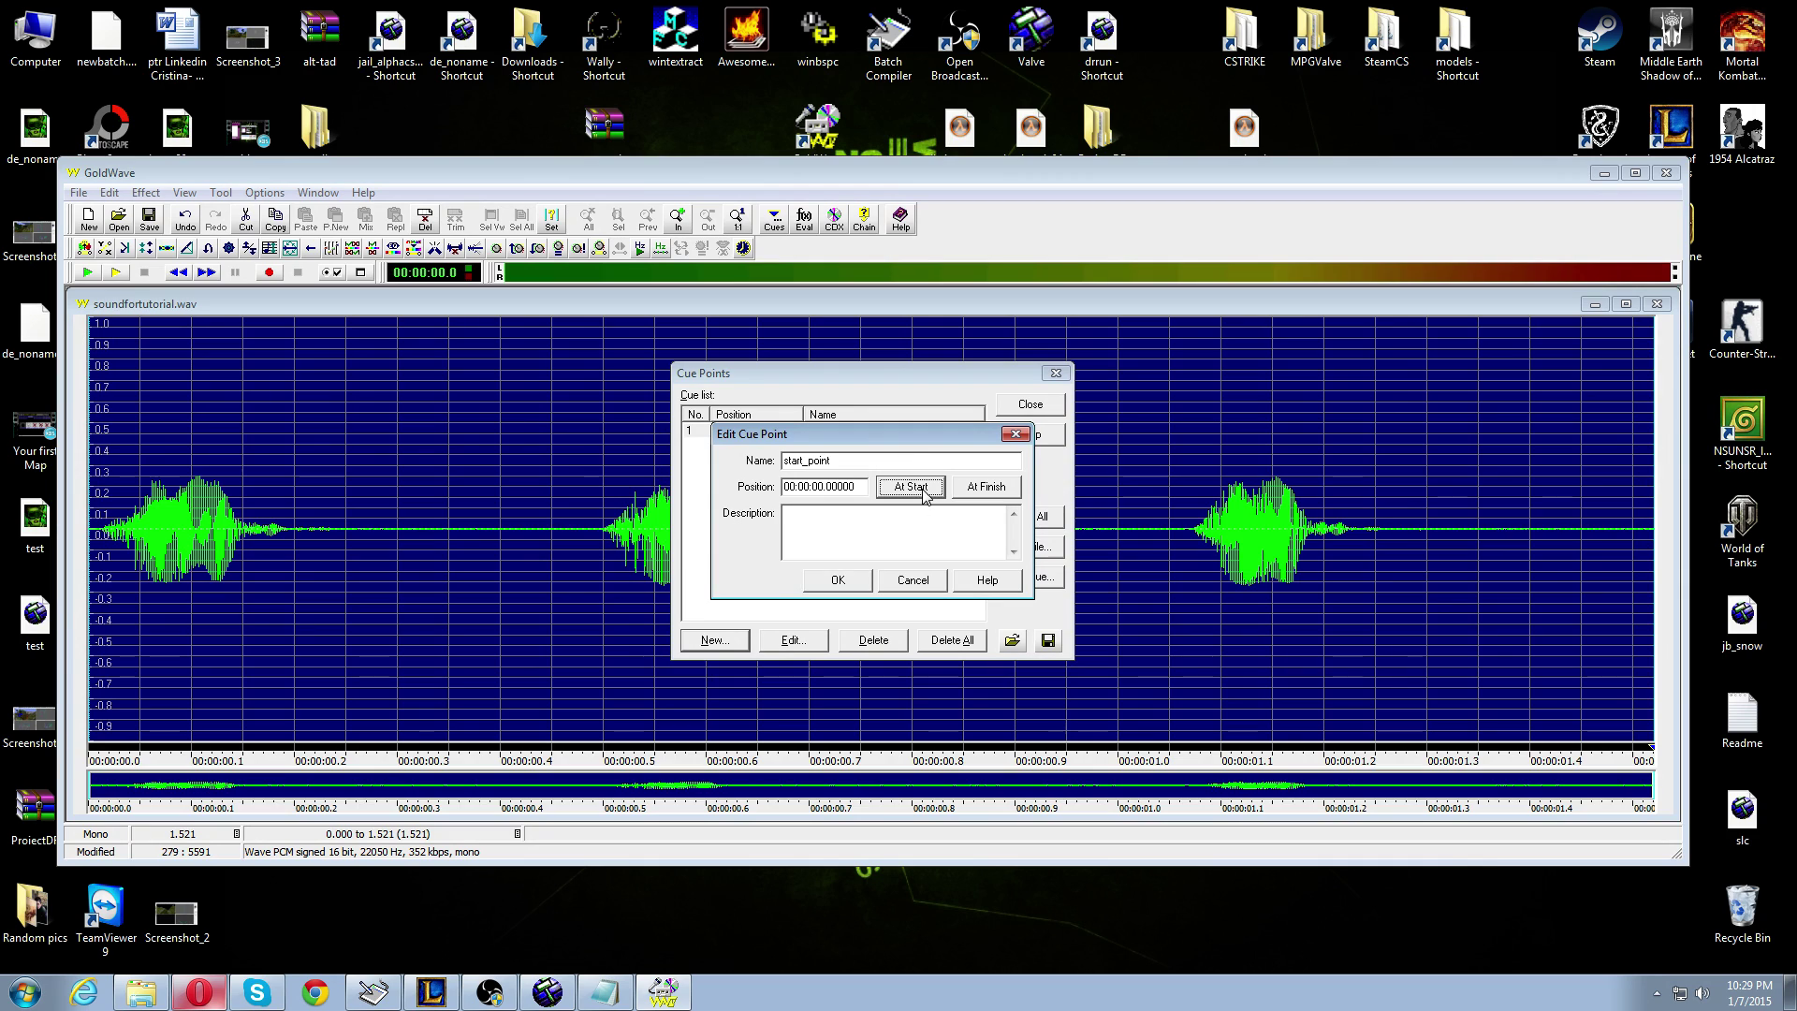
click(849, 584)
click(829, 511)
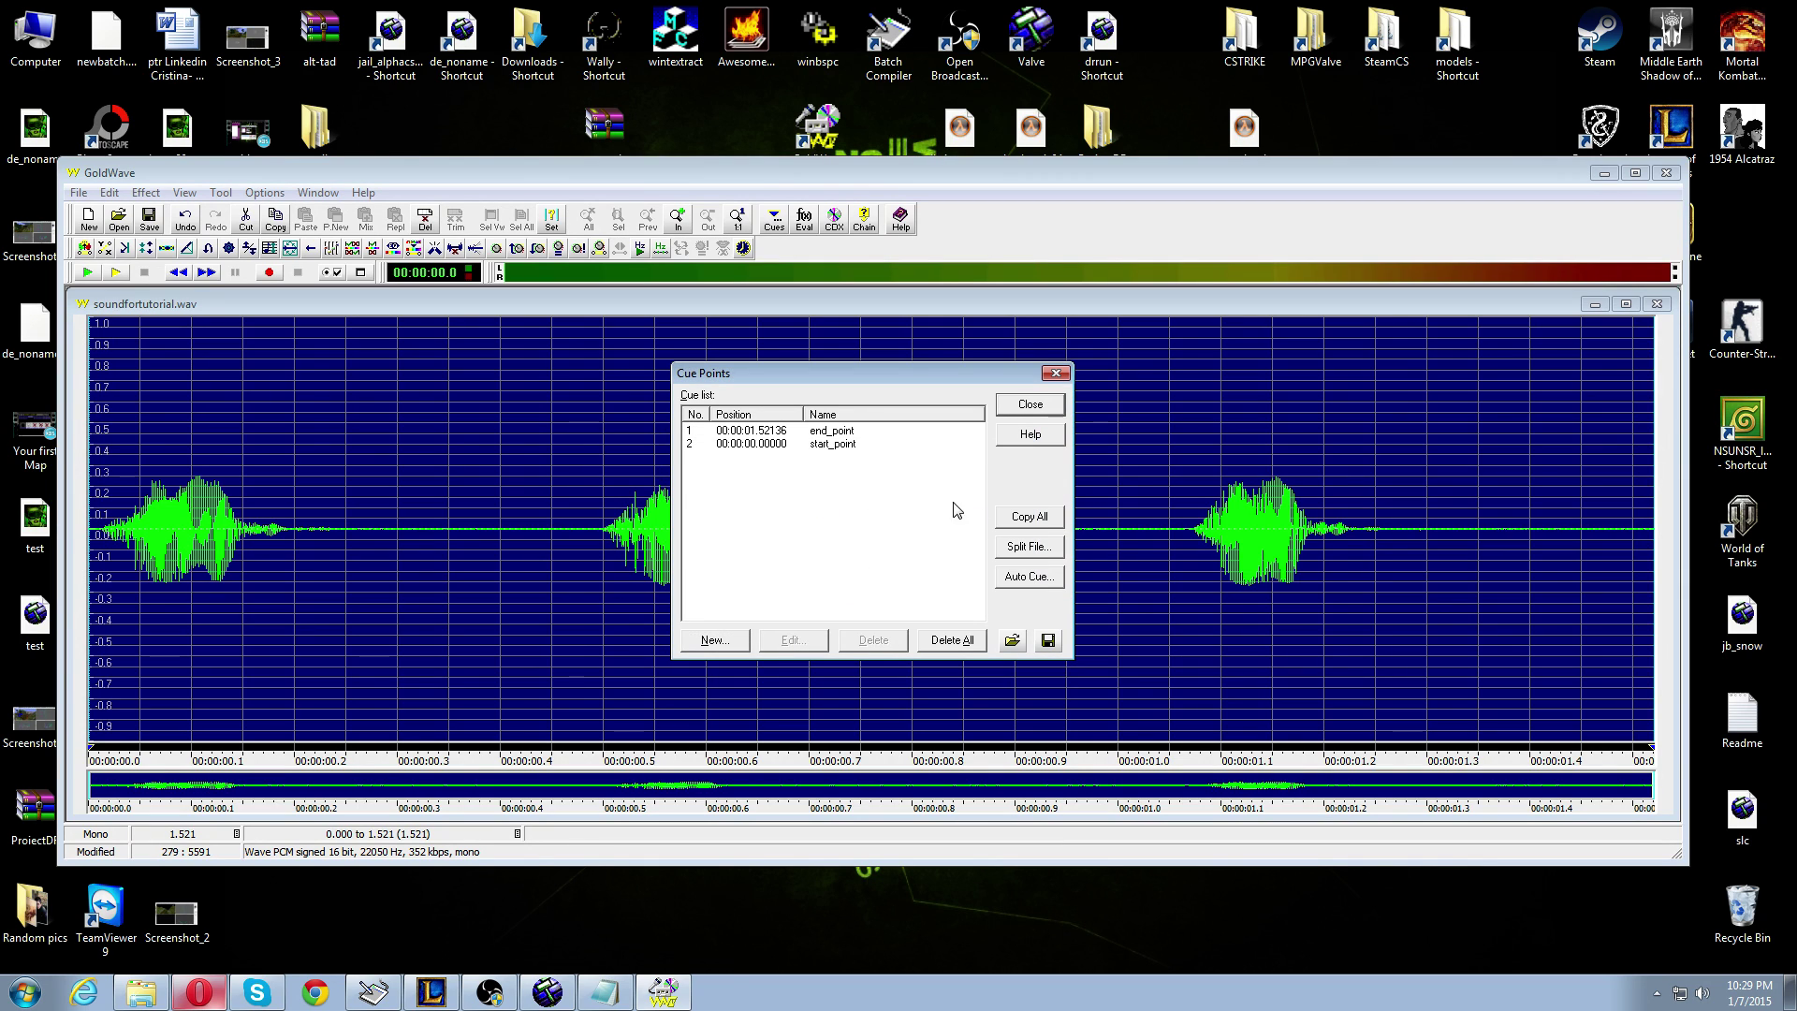
click(1030, 517)
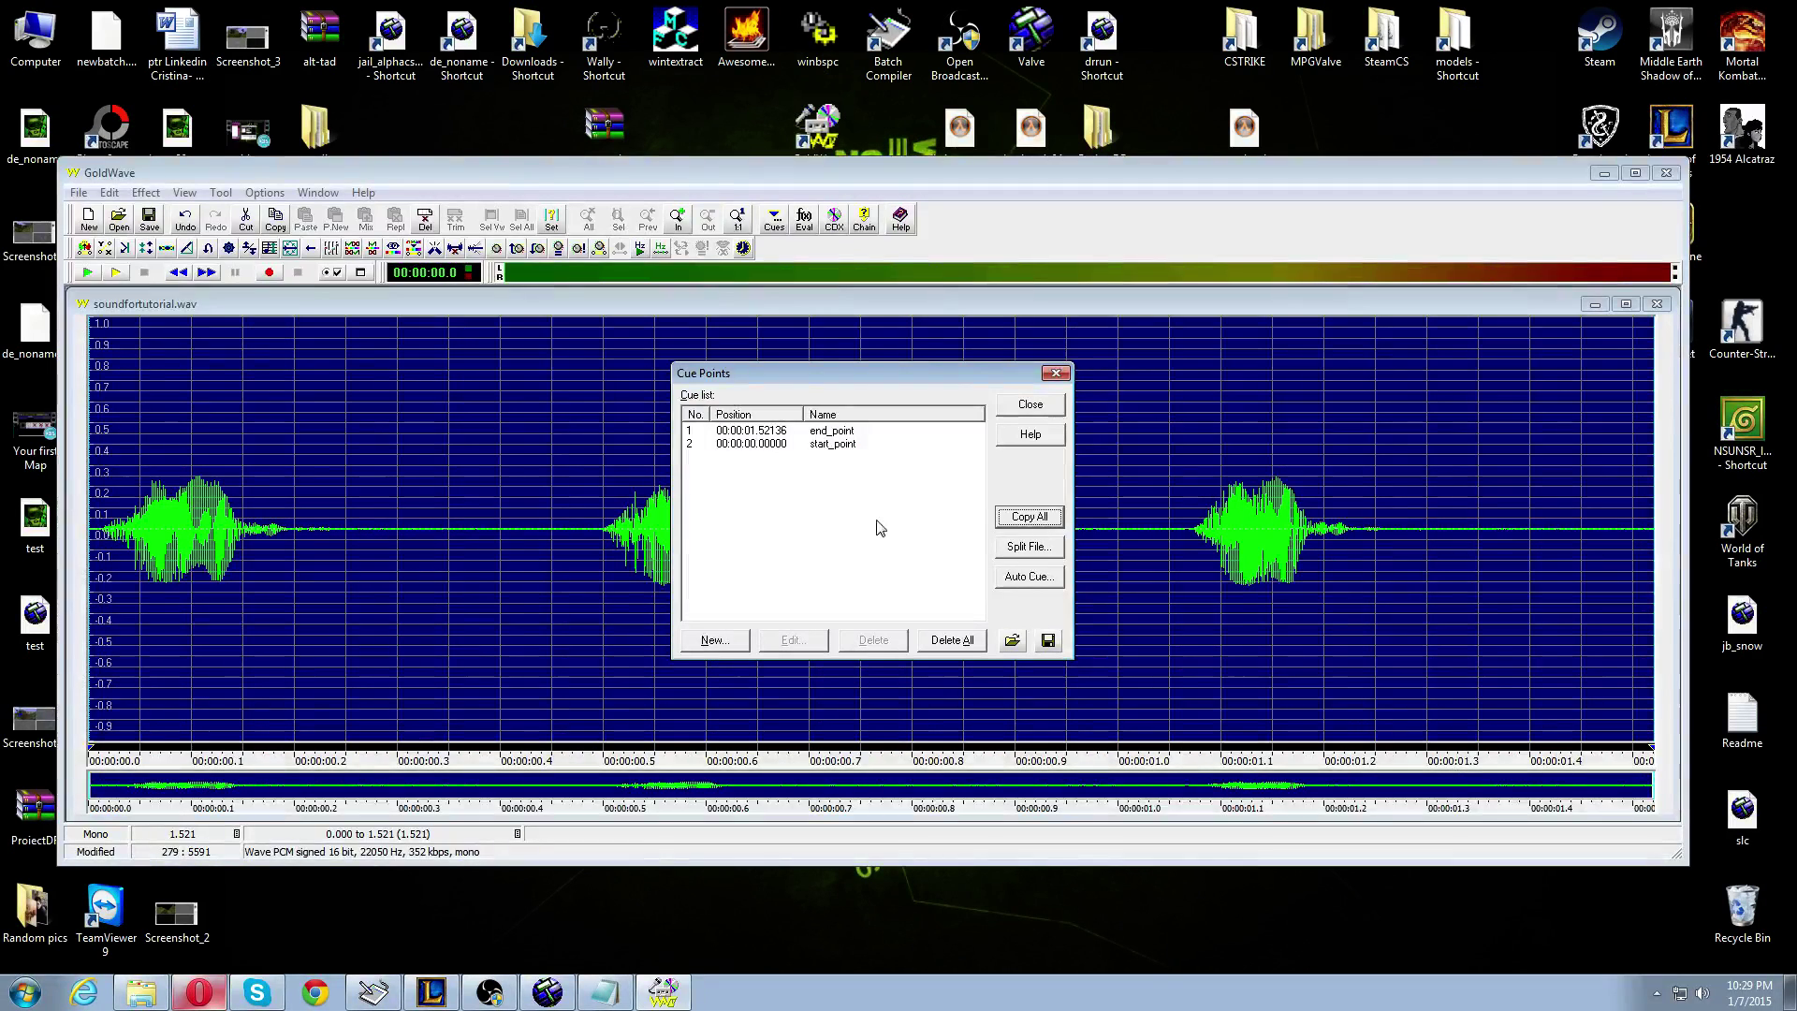
- Close the cue list and set Save Sound As attributes to PCM unsigned 8 bit, mono
click(1032, 405)
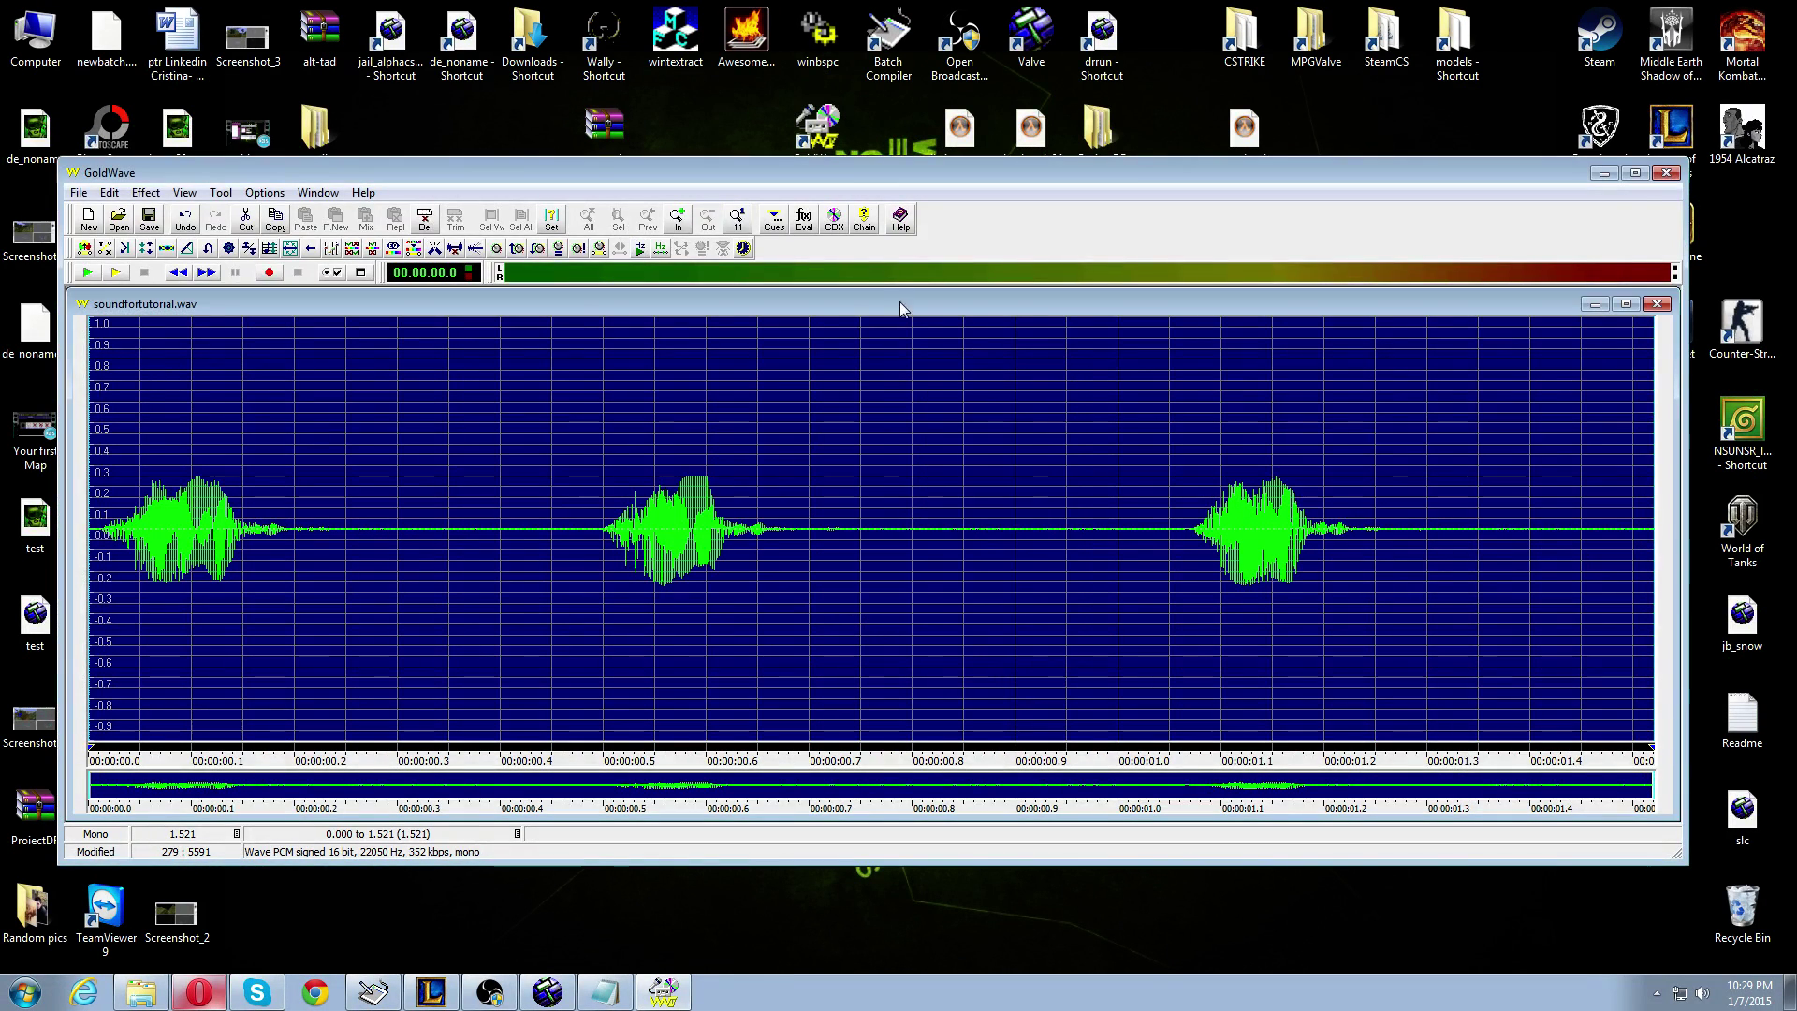
click(78, 192)
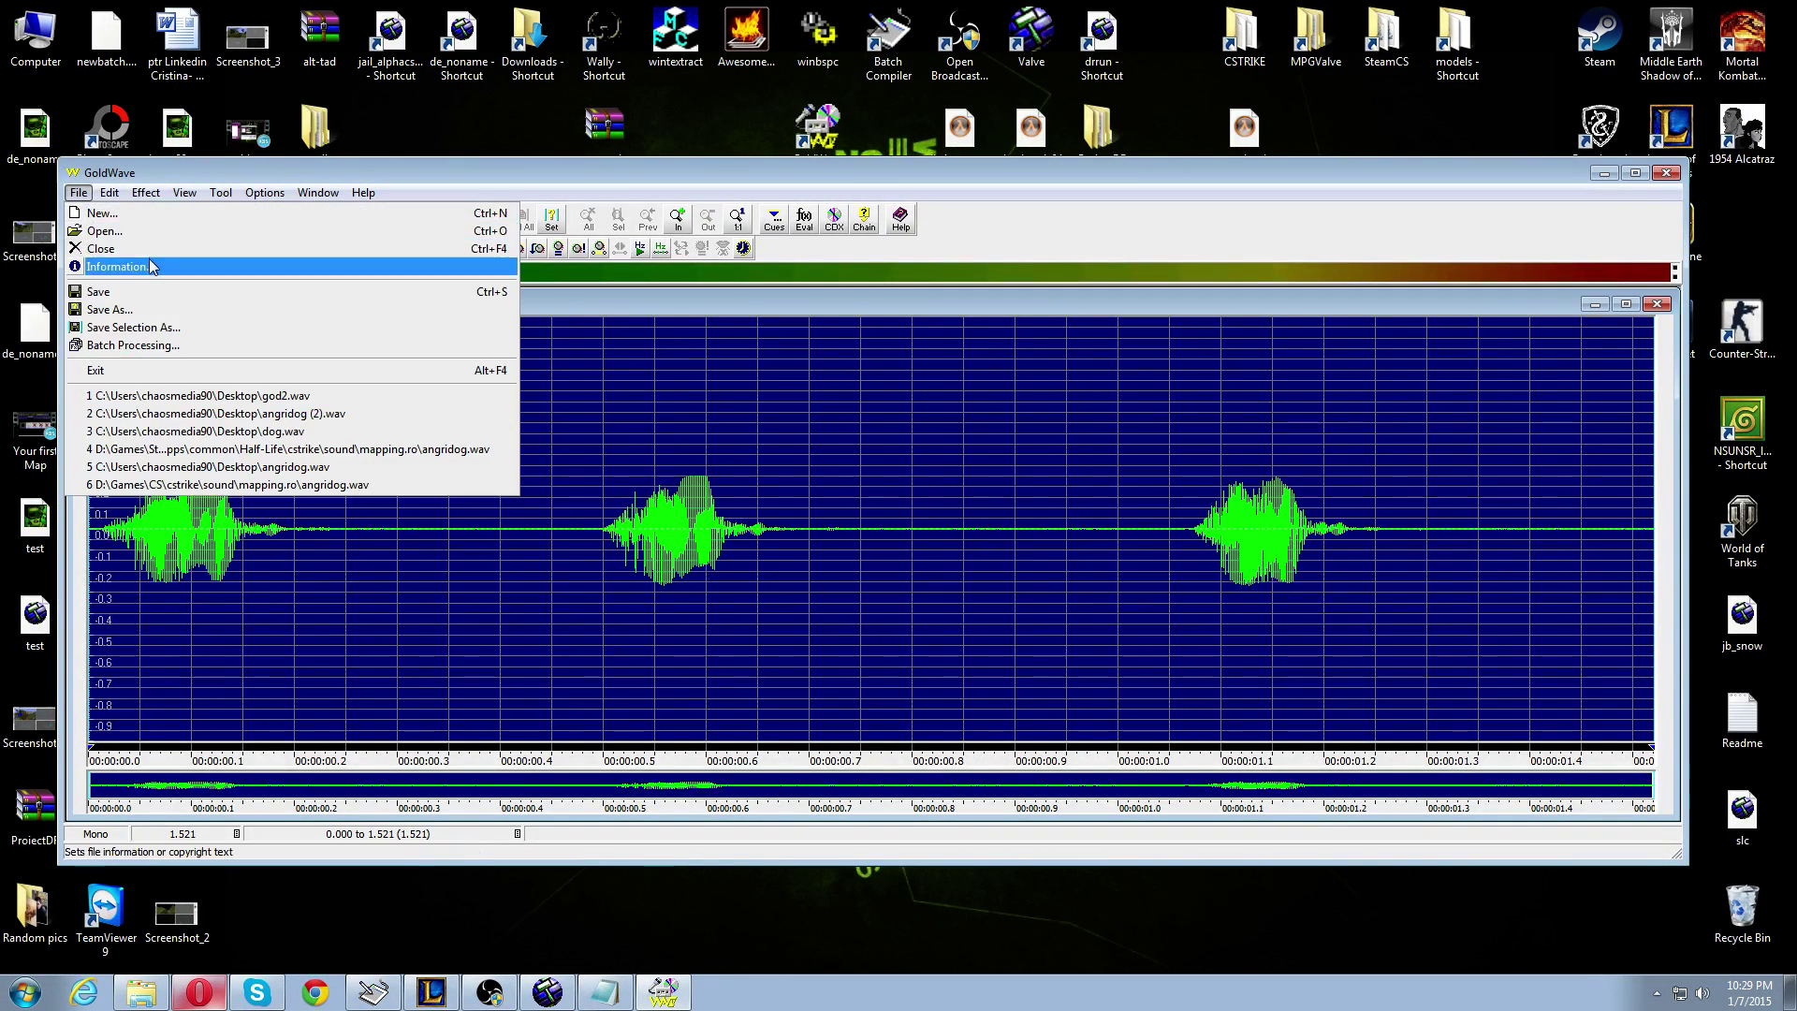
click(143, 312)
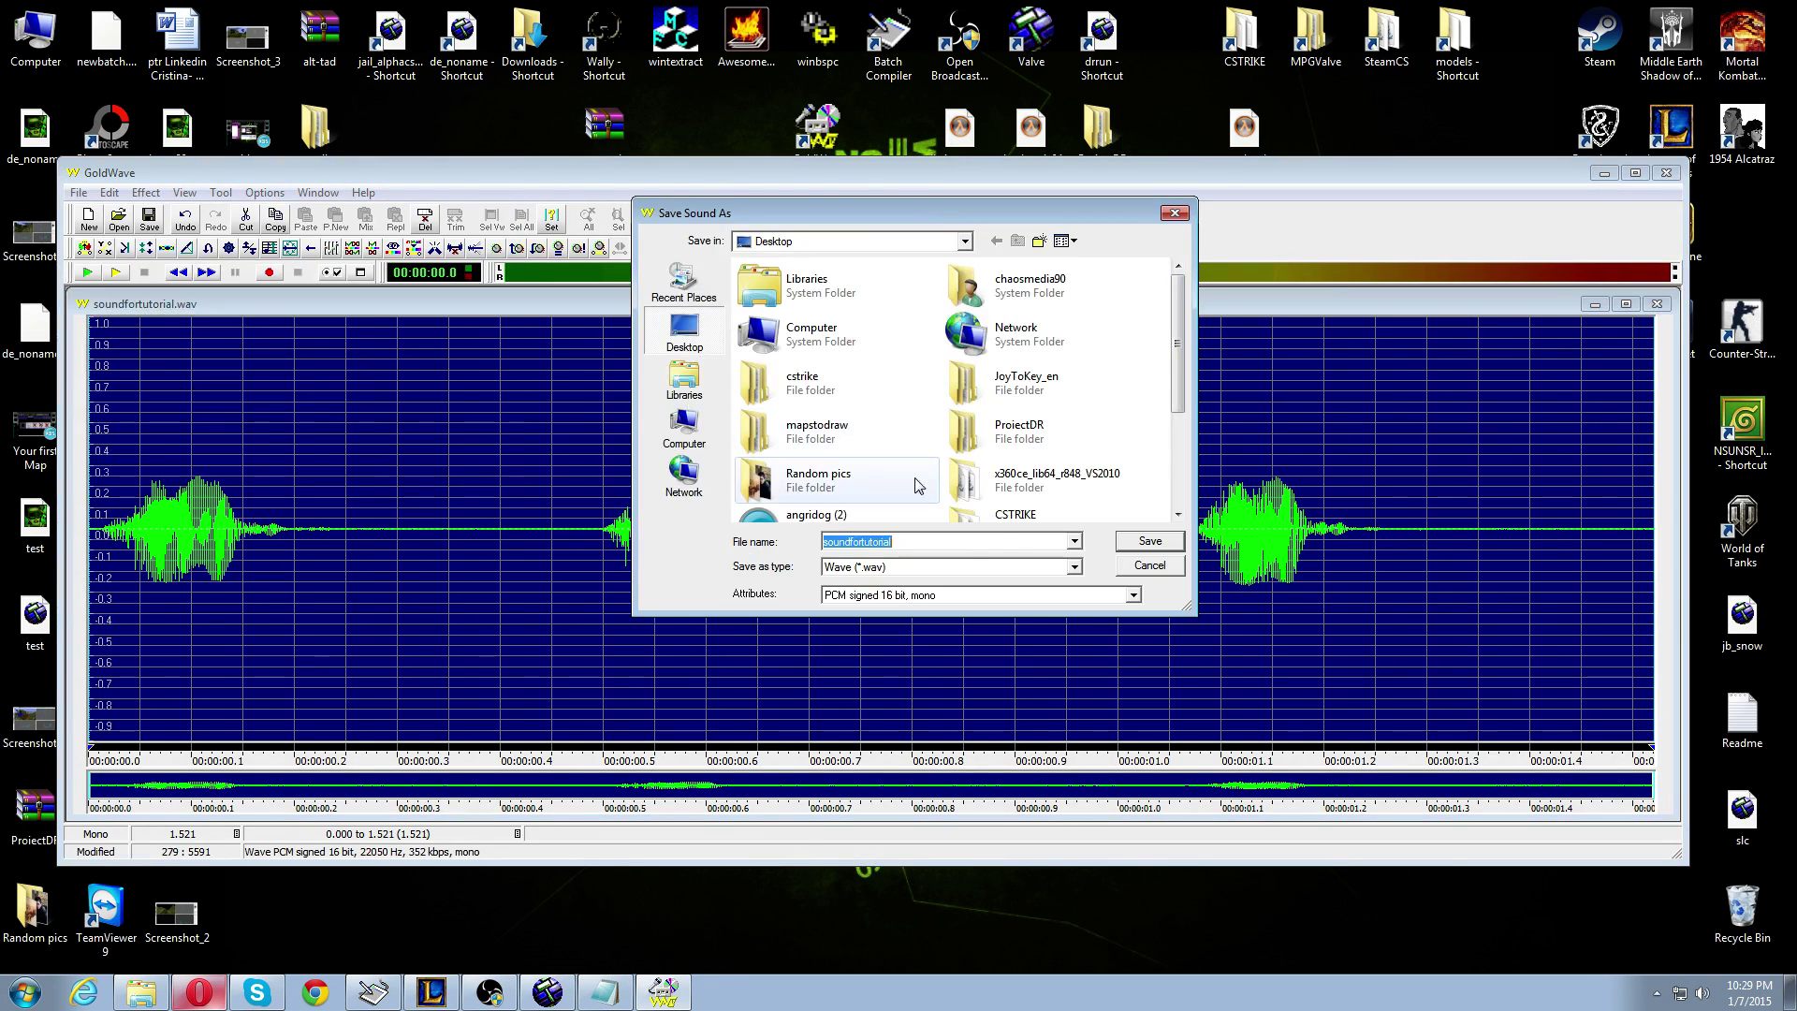
click(930, 599)
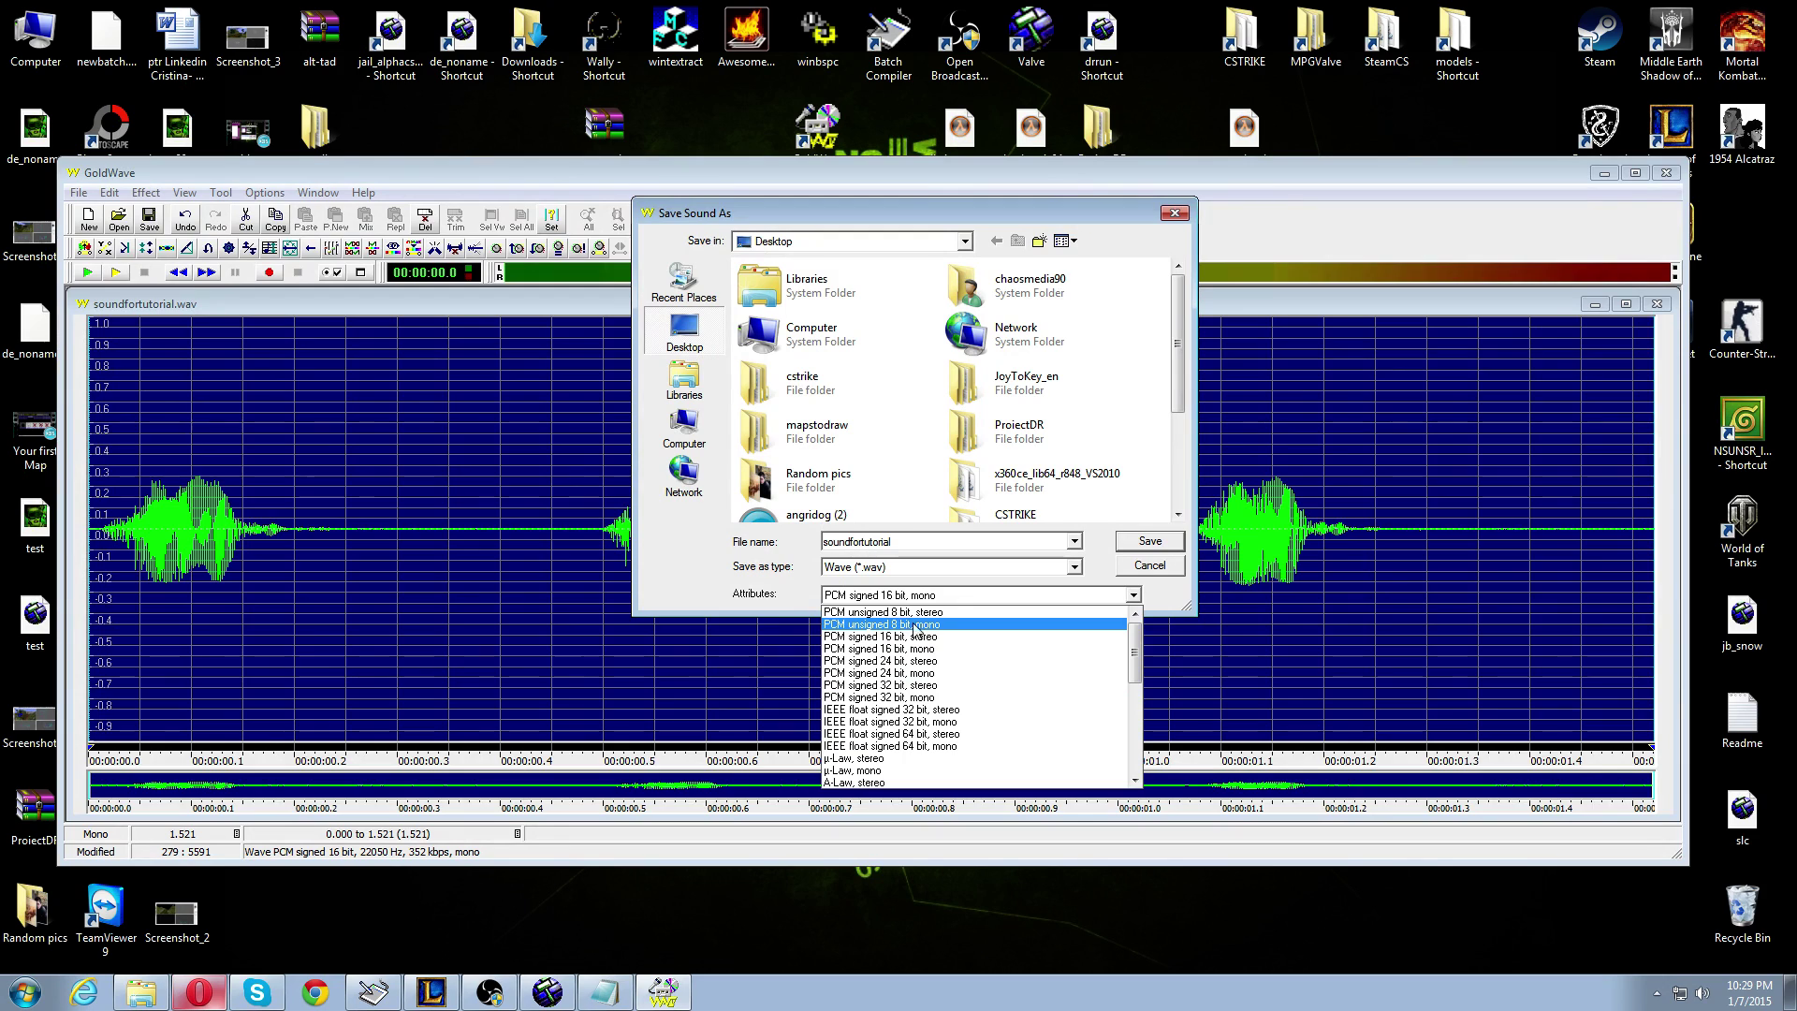
click(915, 625)
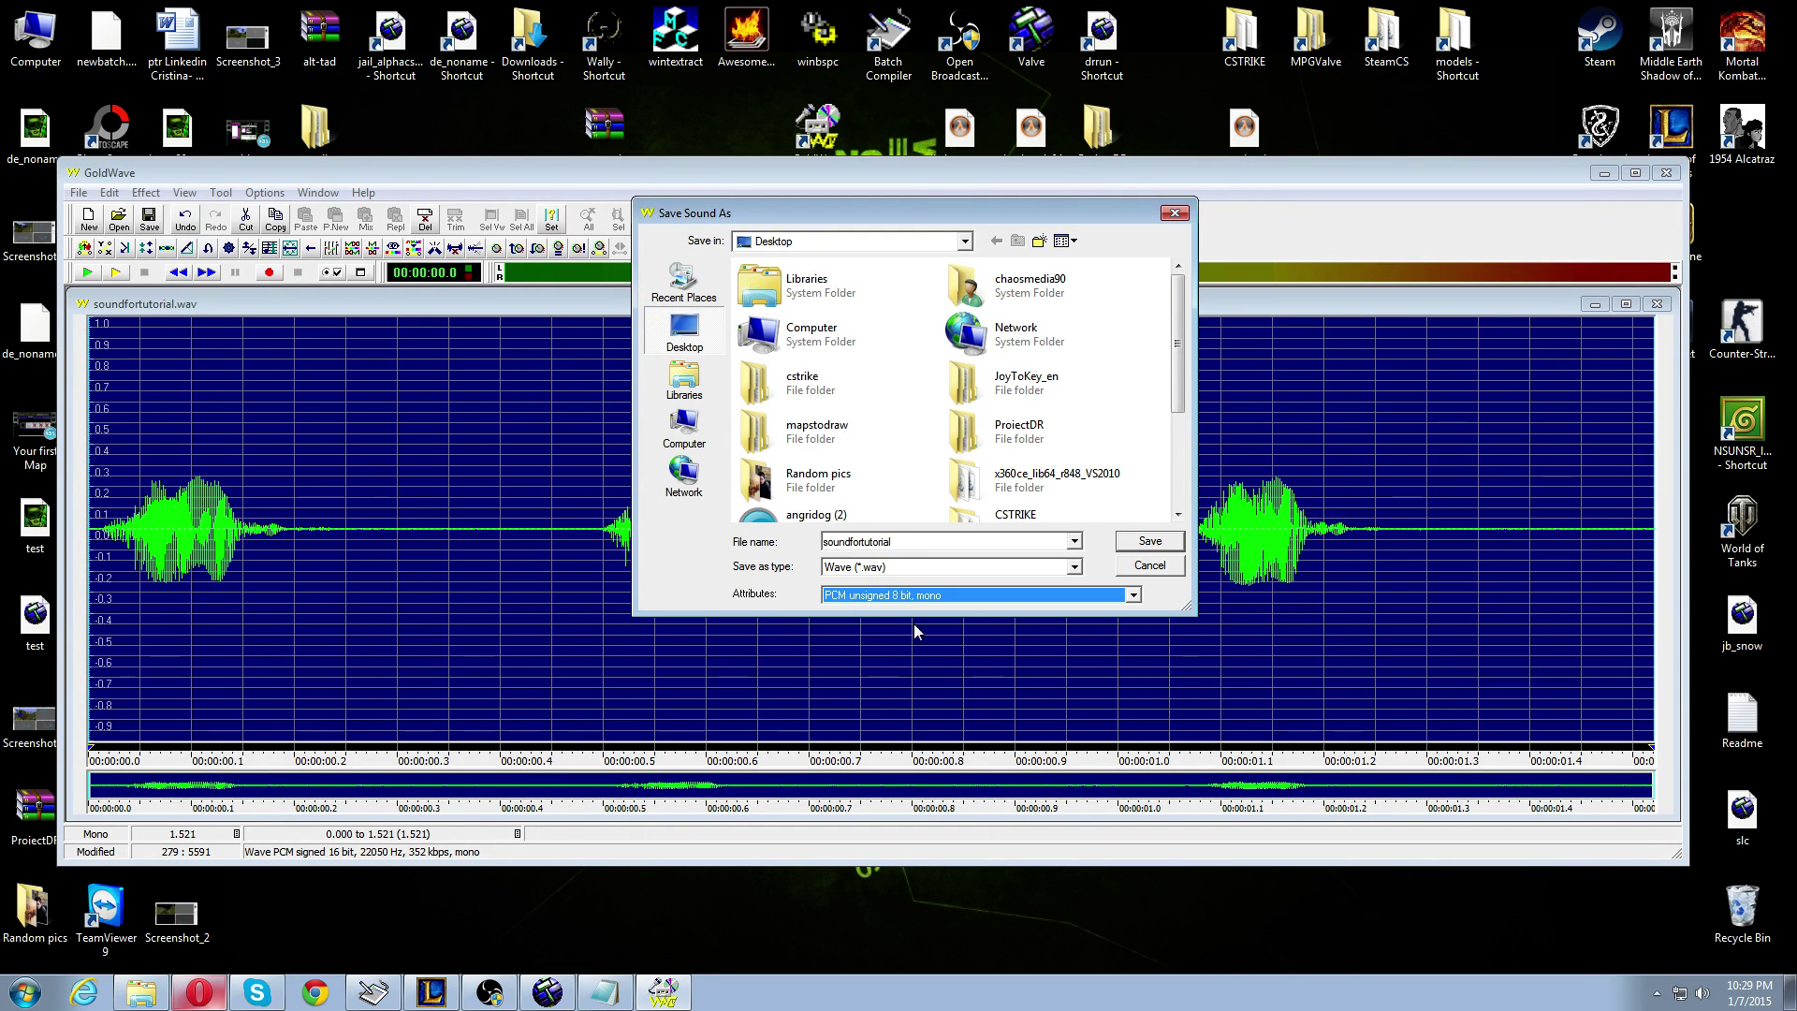
click(946, 598)
click(942, 603)
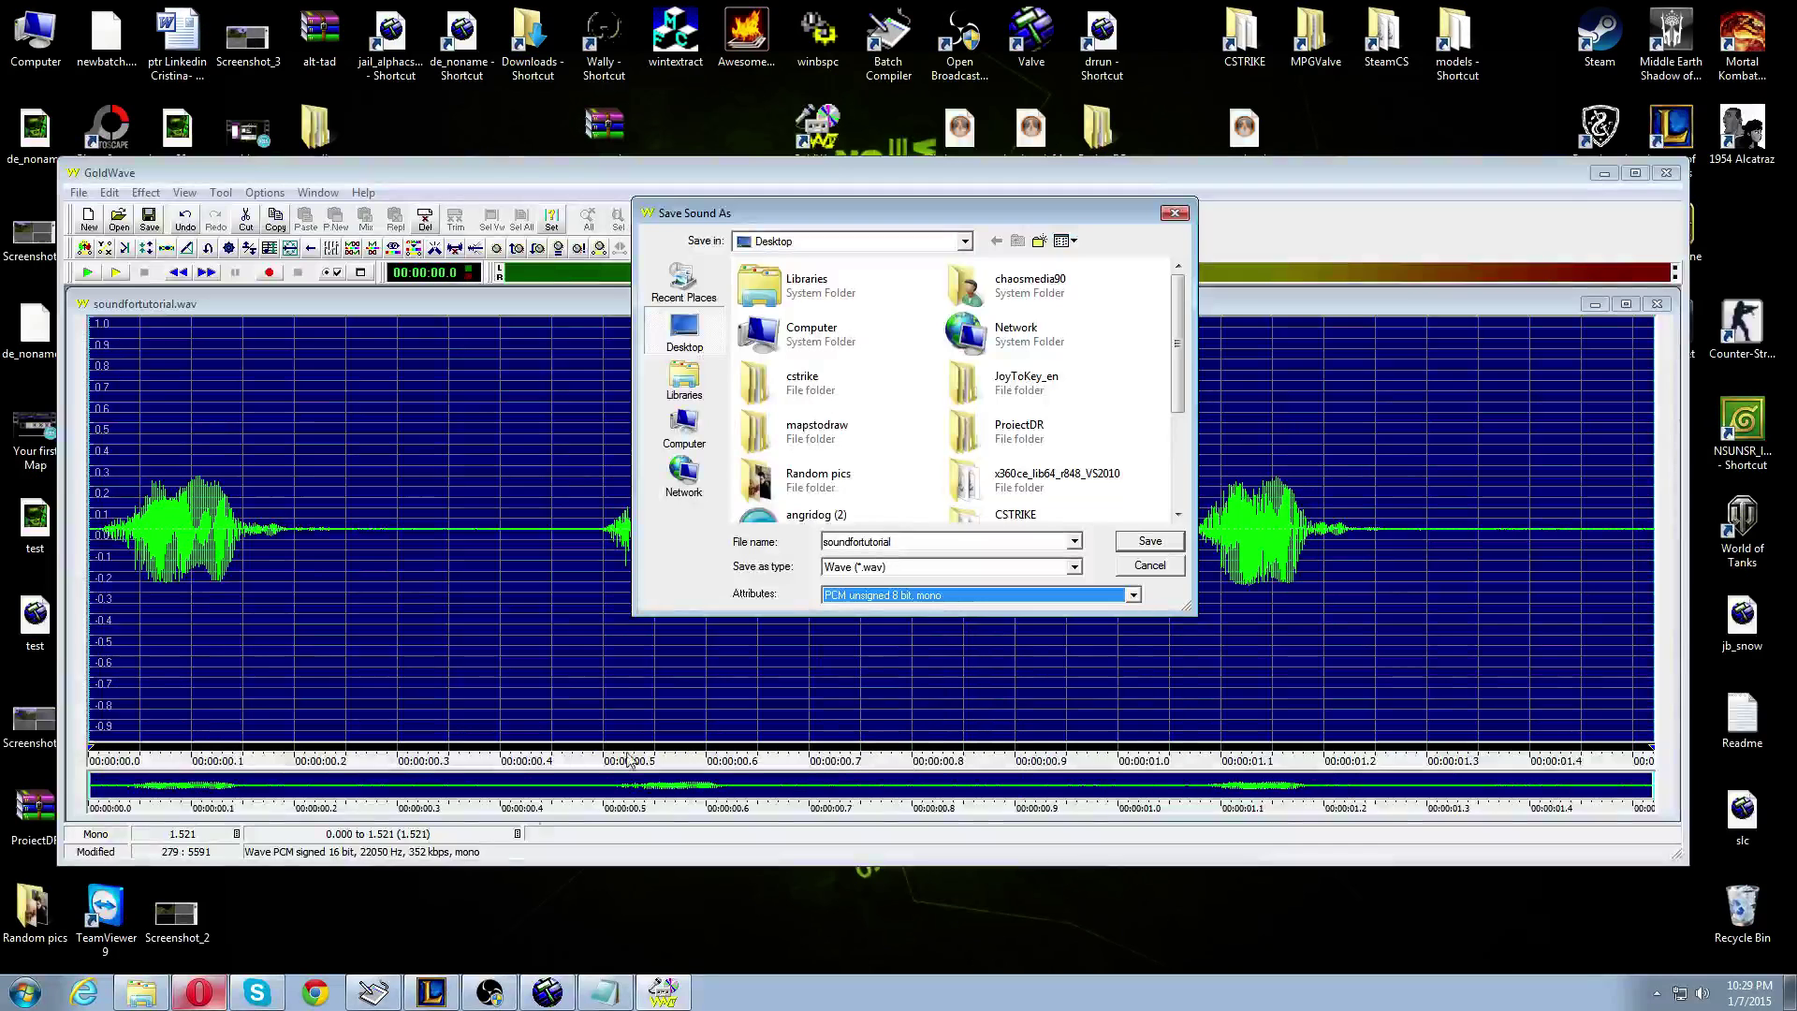
- Note that sounds should be mono, ideally 8-bit, then overwrite soundfortutorial.wav in that format
click(603, 993)
text(To work)
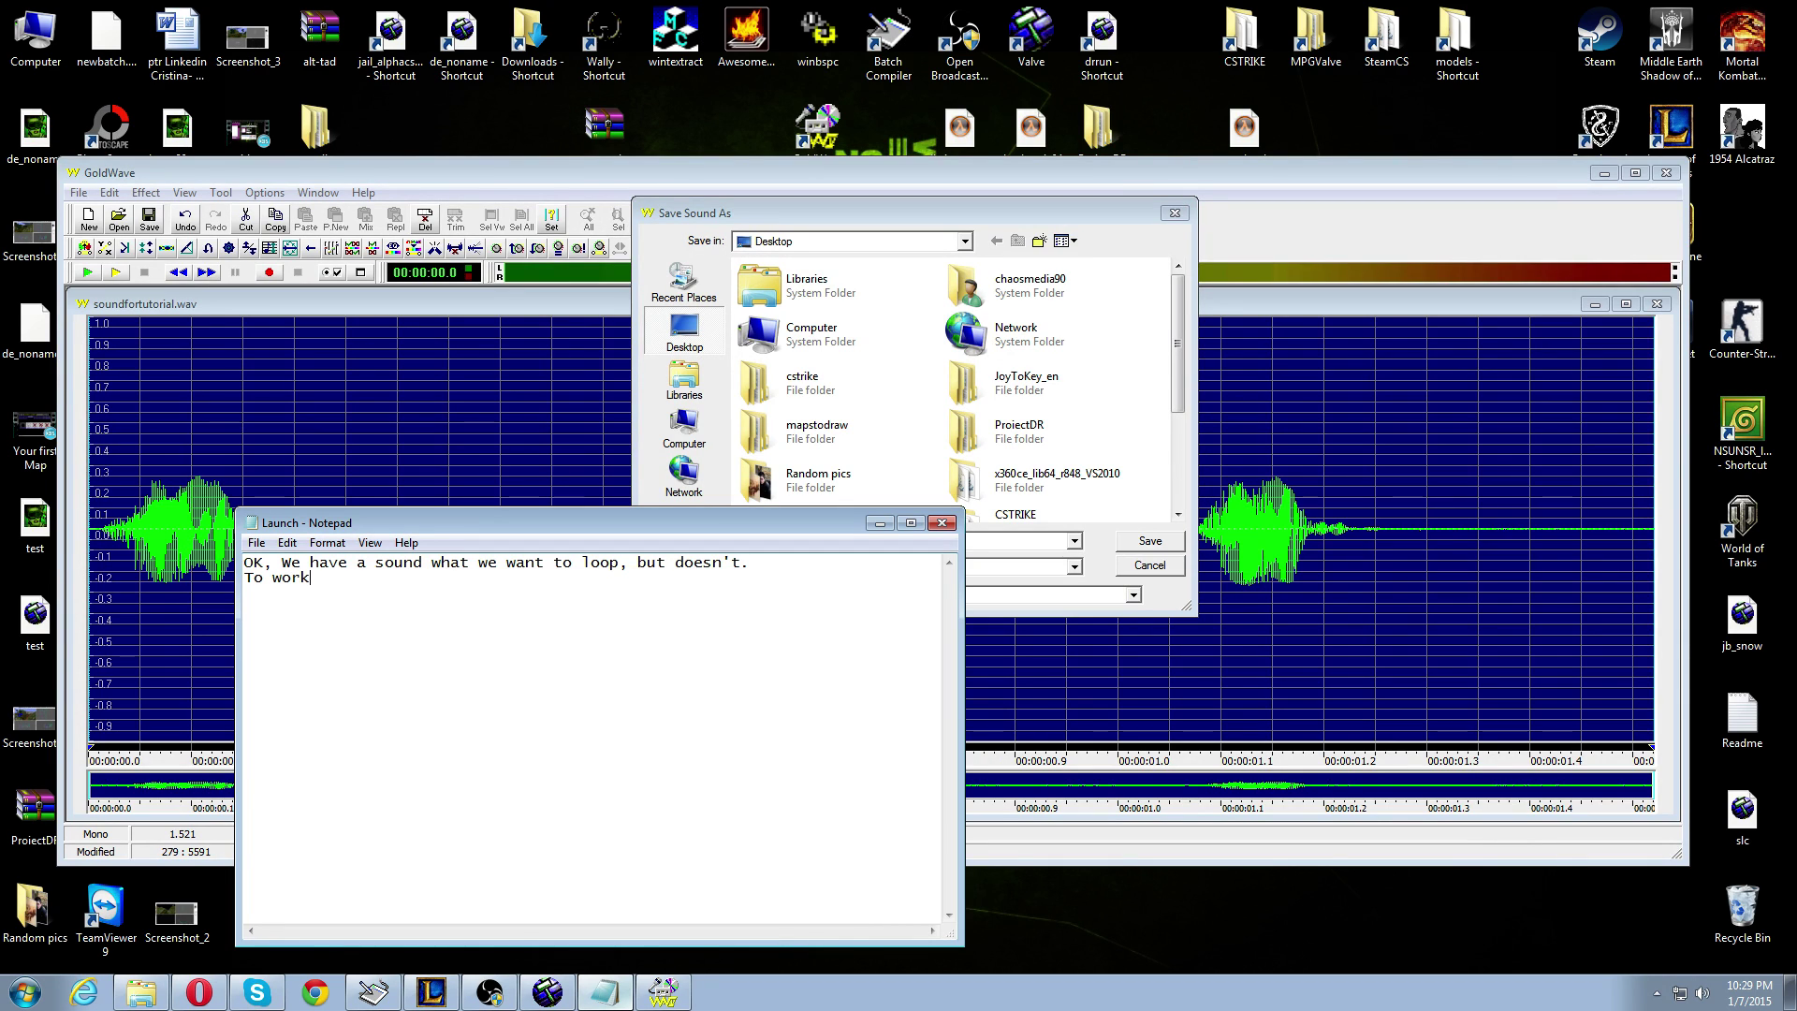
text(ing thi)
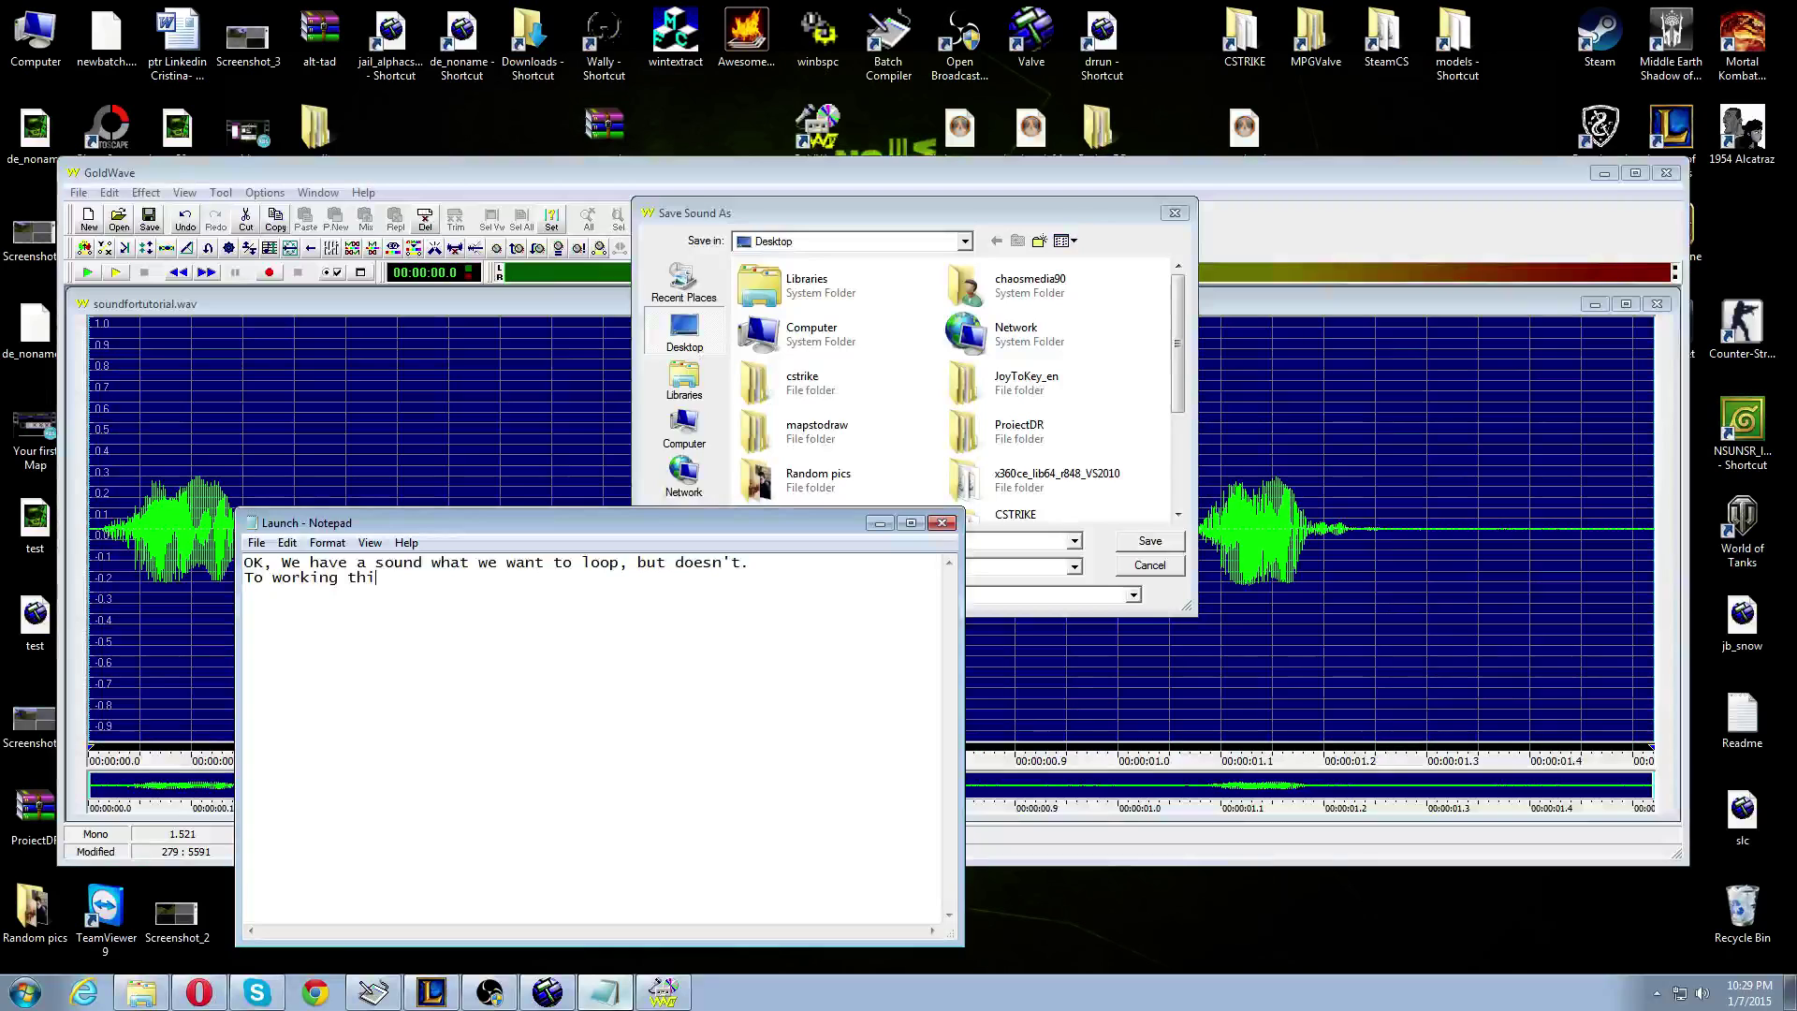
text(s sound you mus)
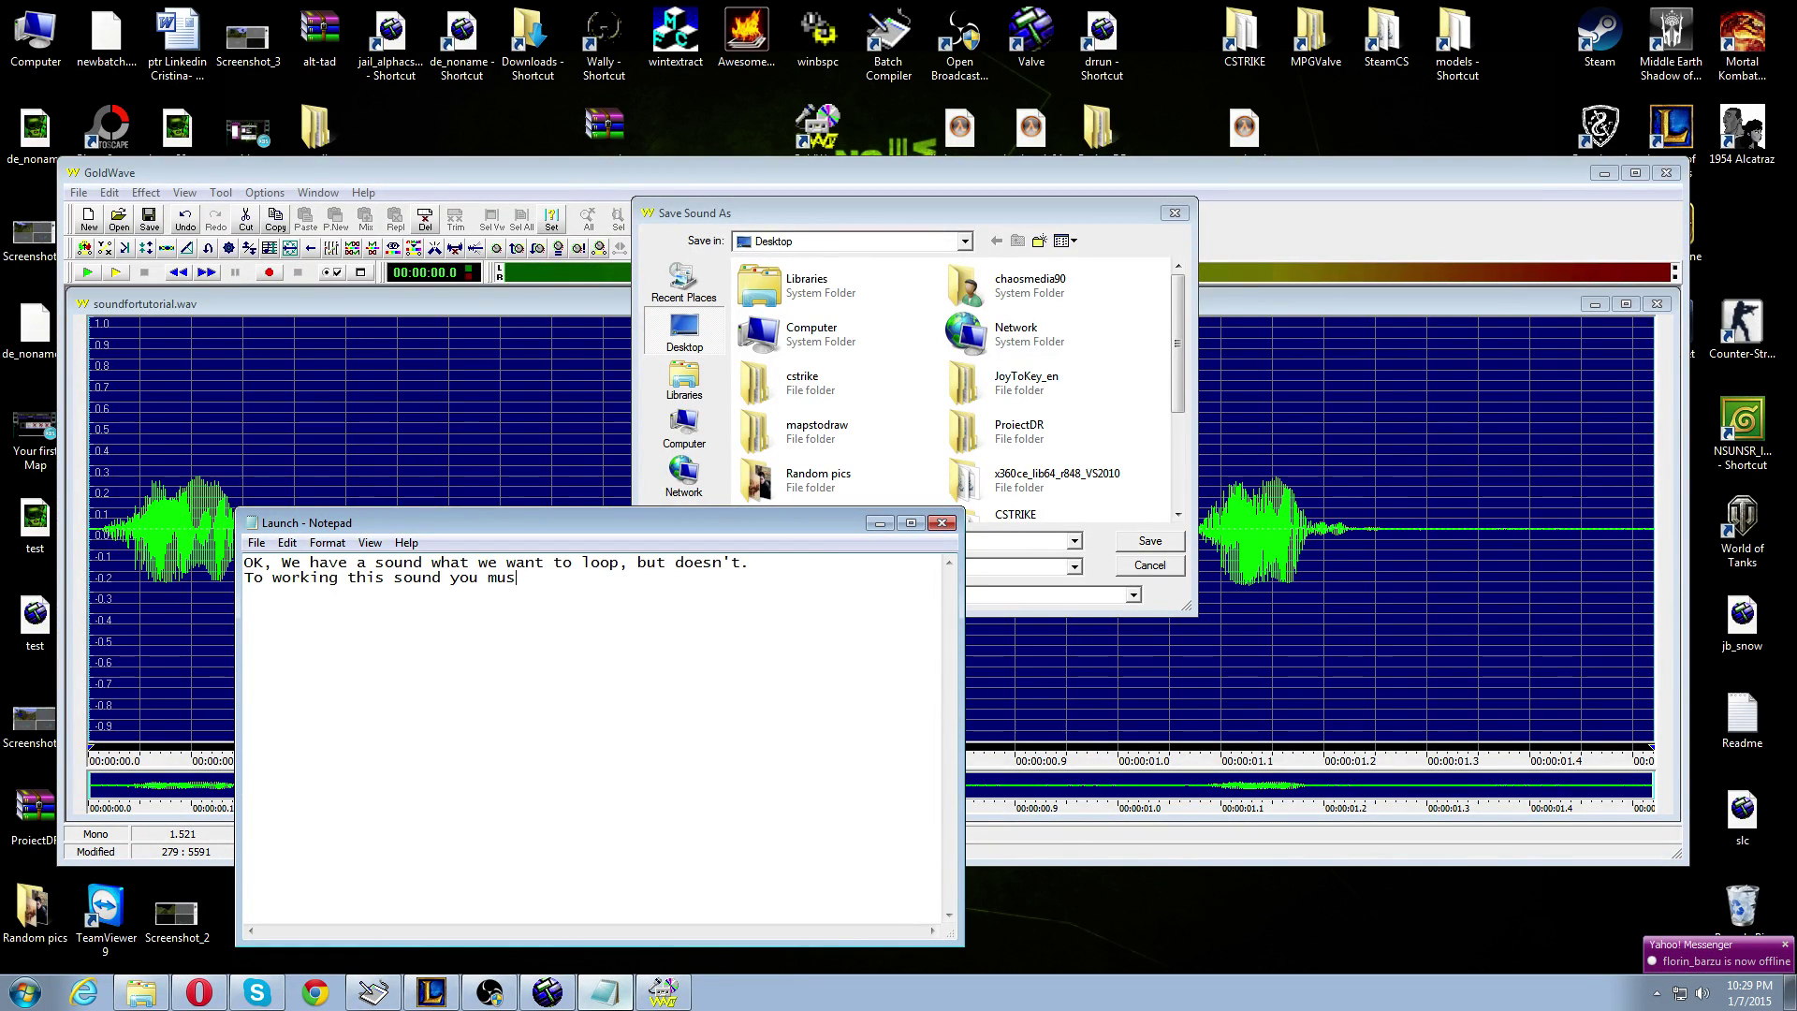
text(t save as th)
text(is on mono)
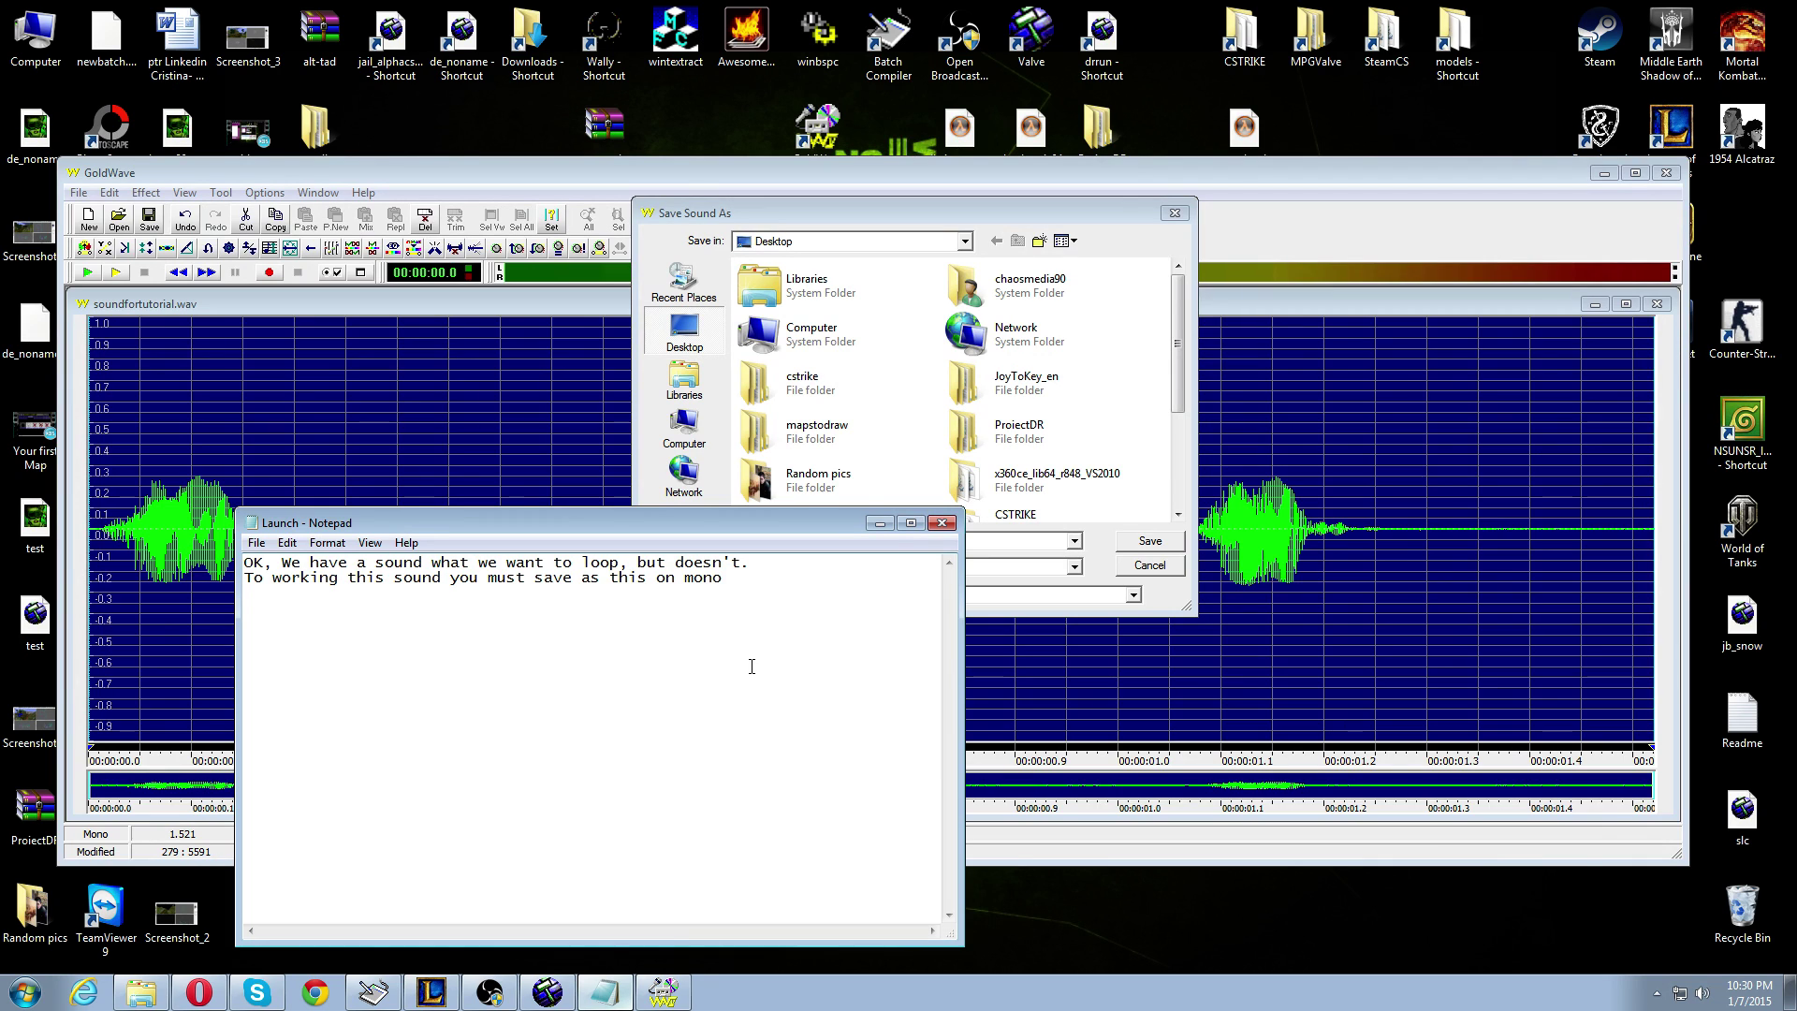
text(nd i )
text(preffer)
text( 8 bit f)
text(or low mem)
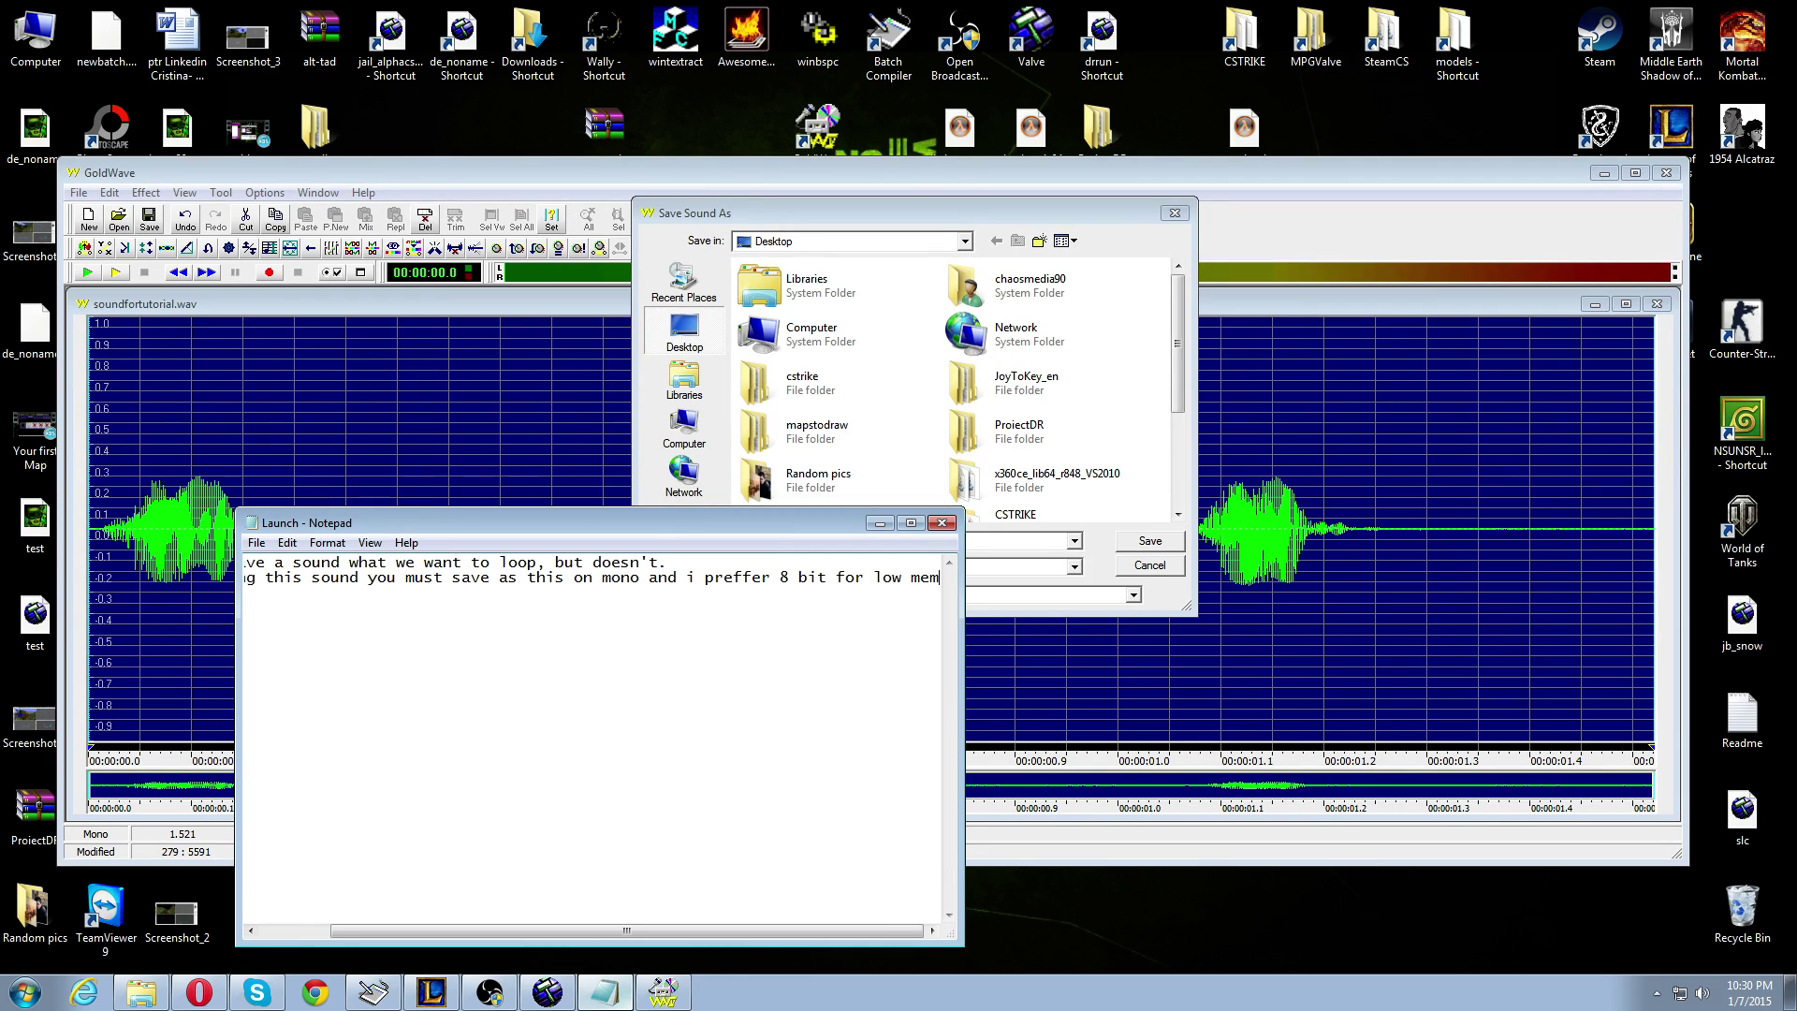
text(ory usa)
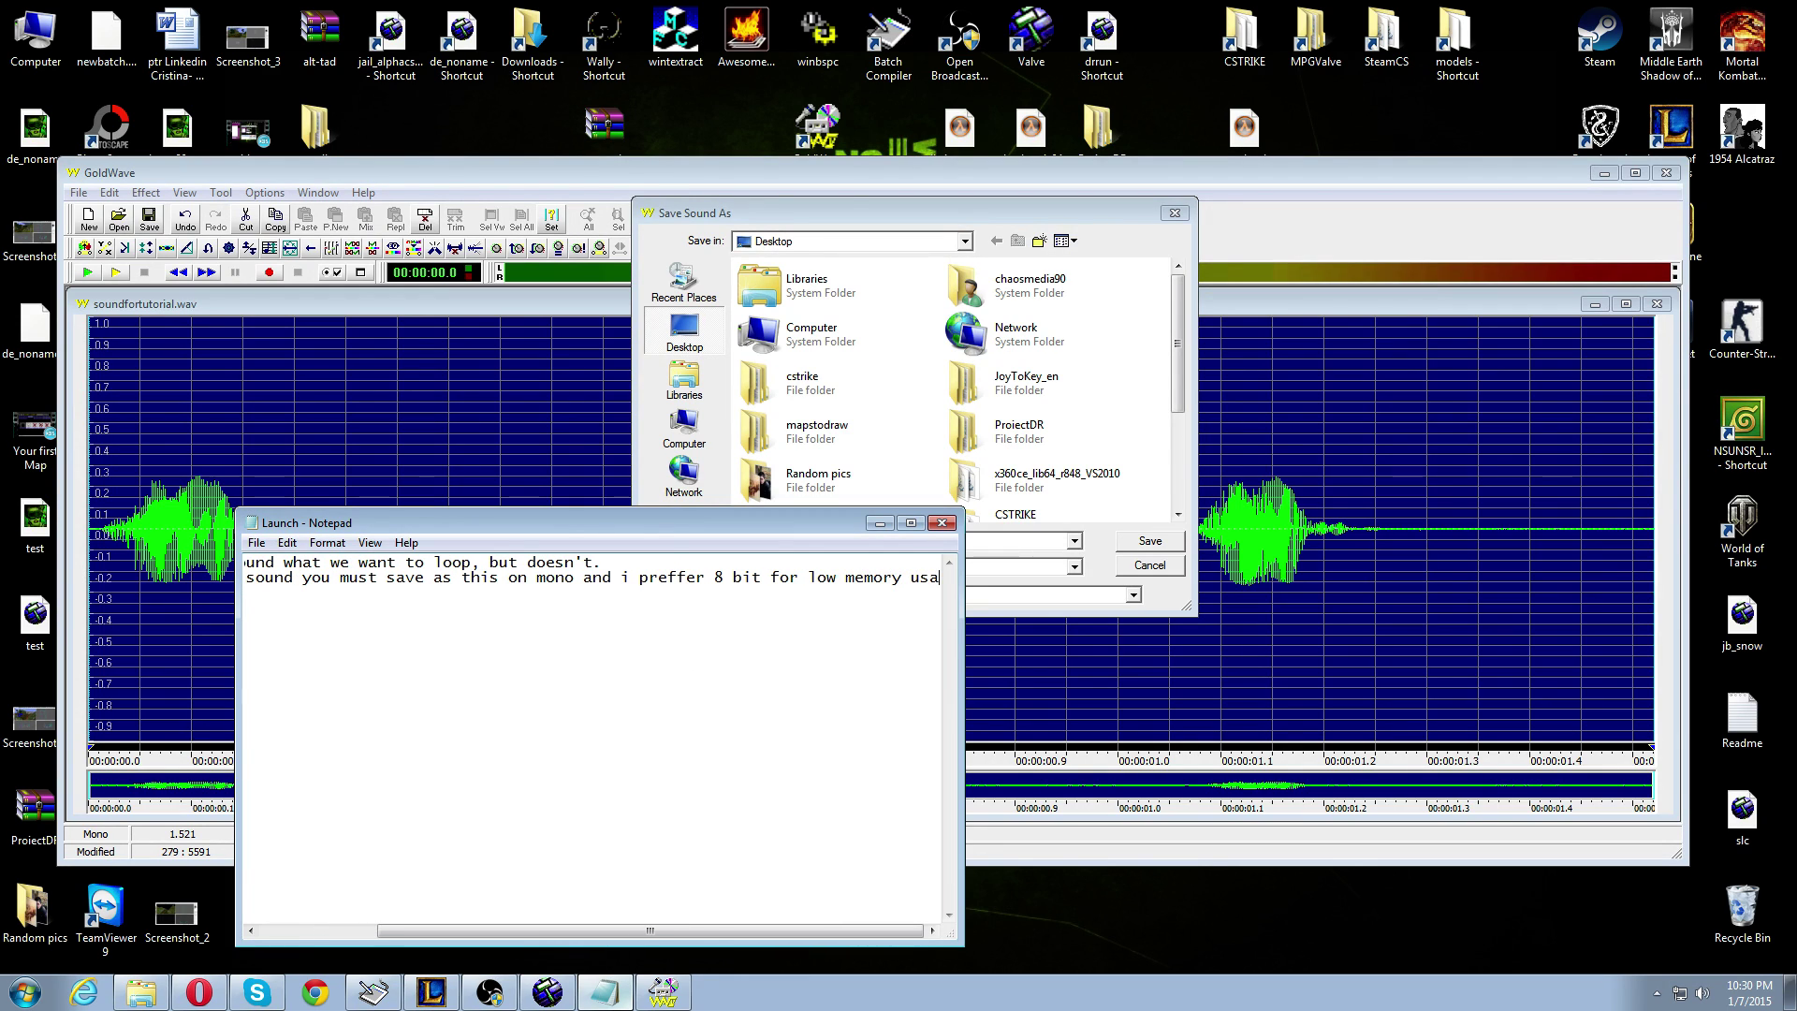
text(ge.)
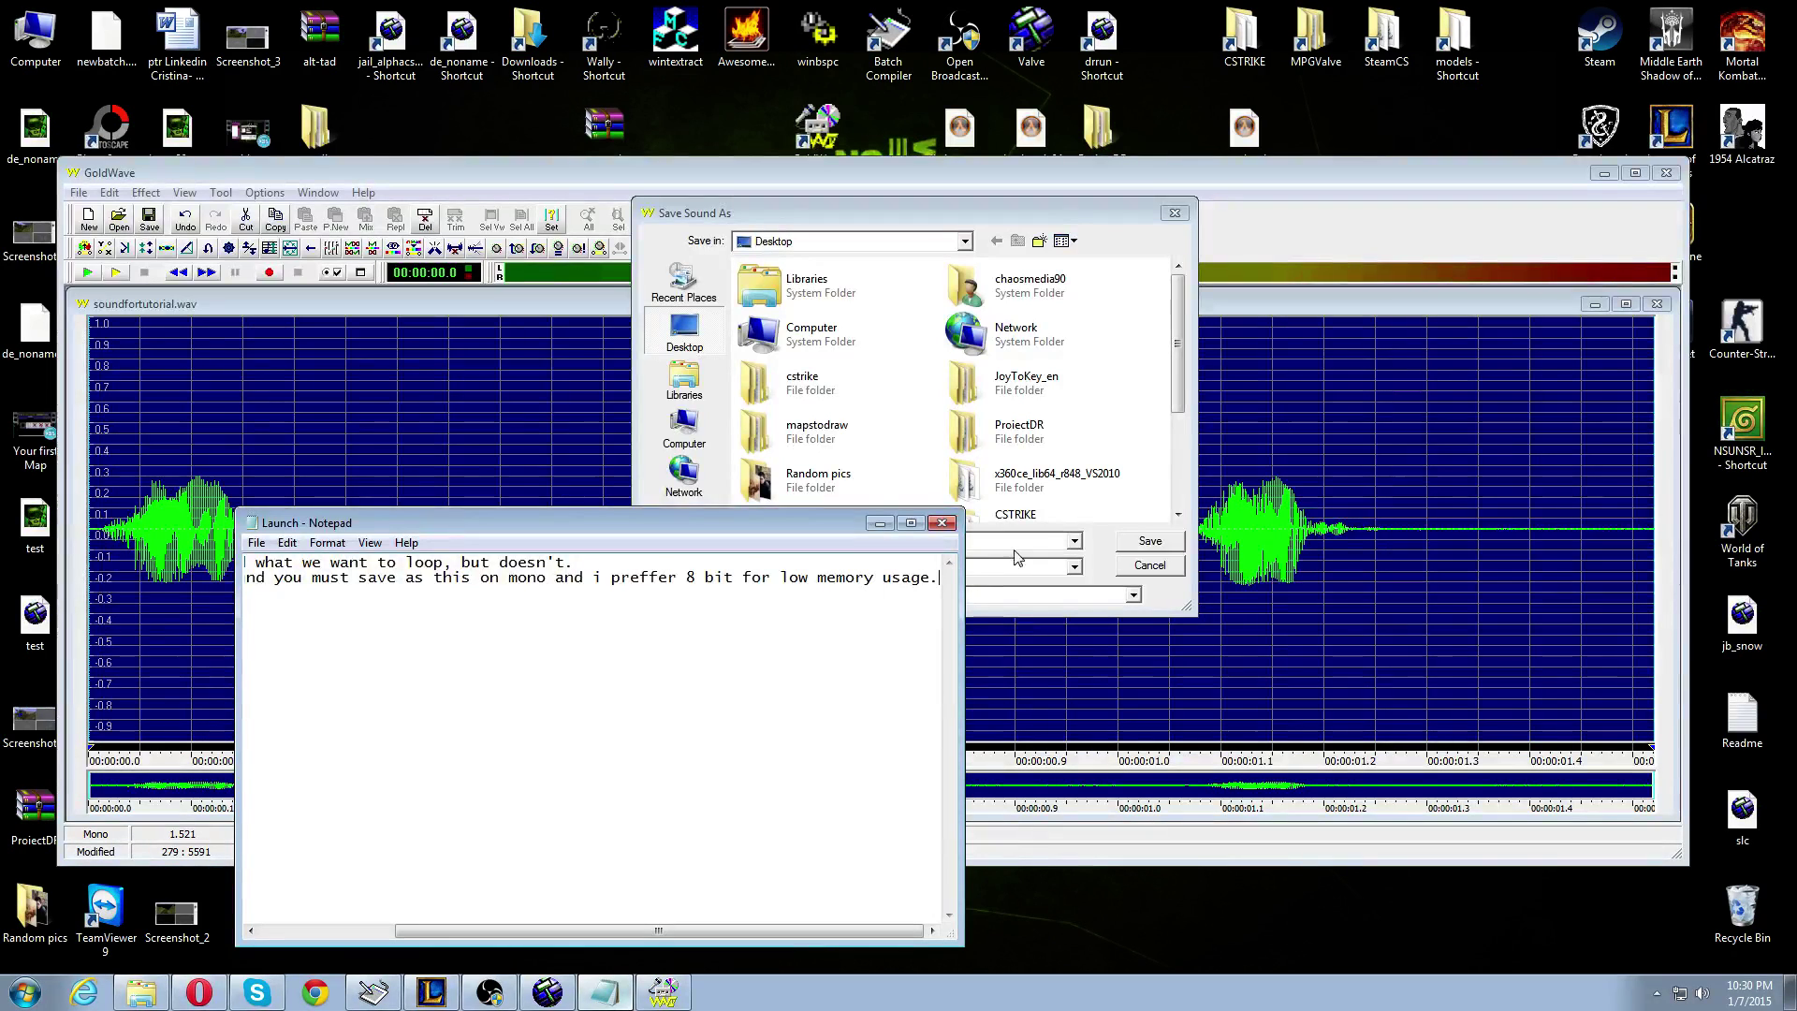
click(1091, 548)
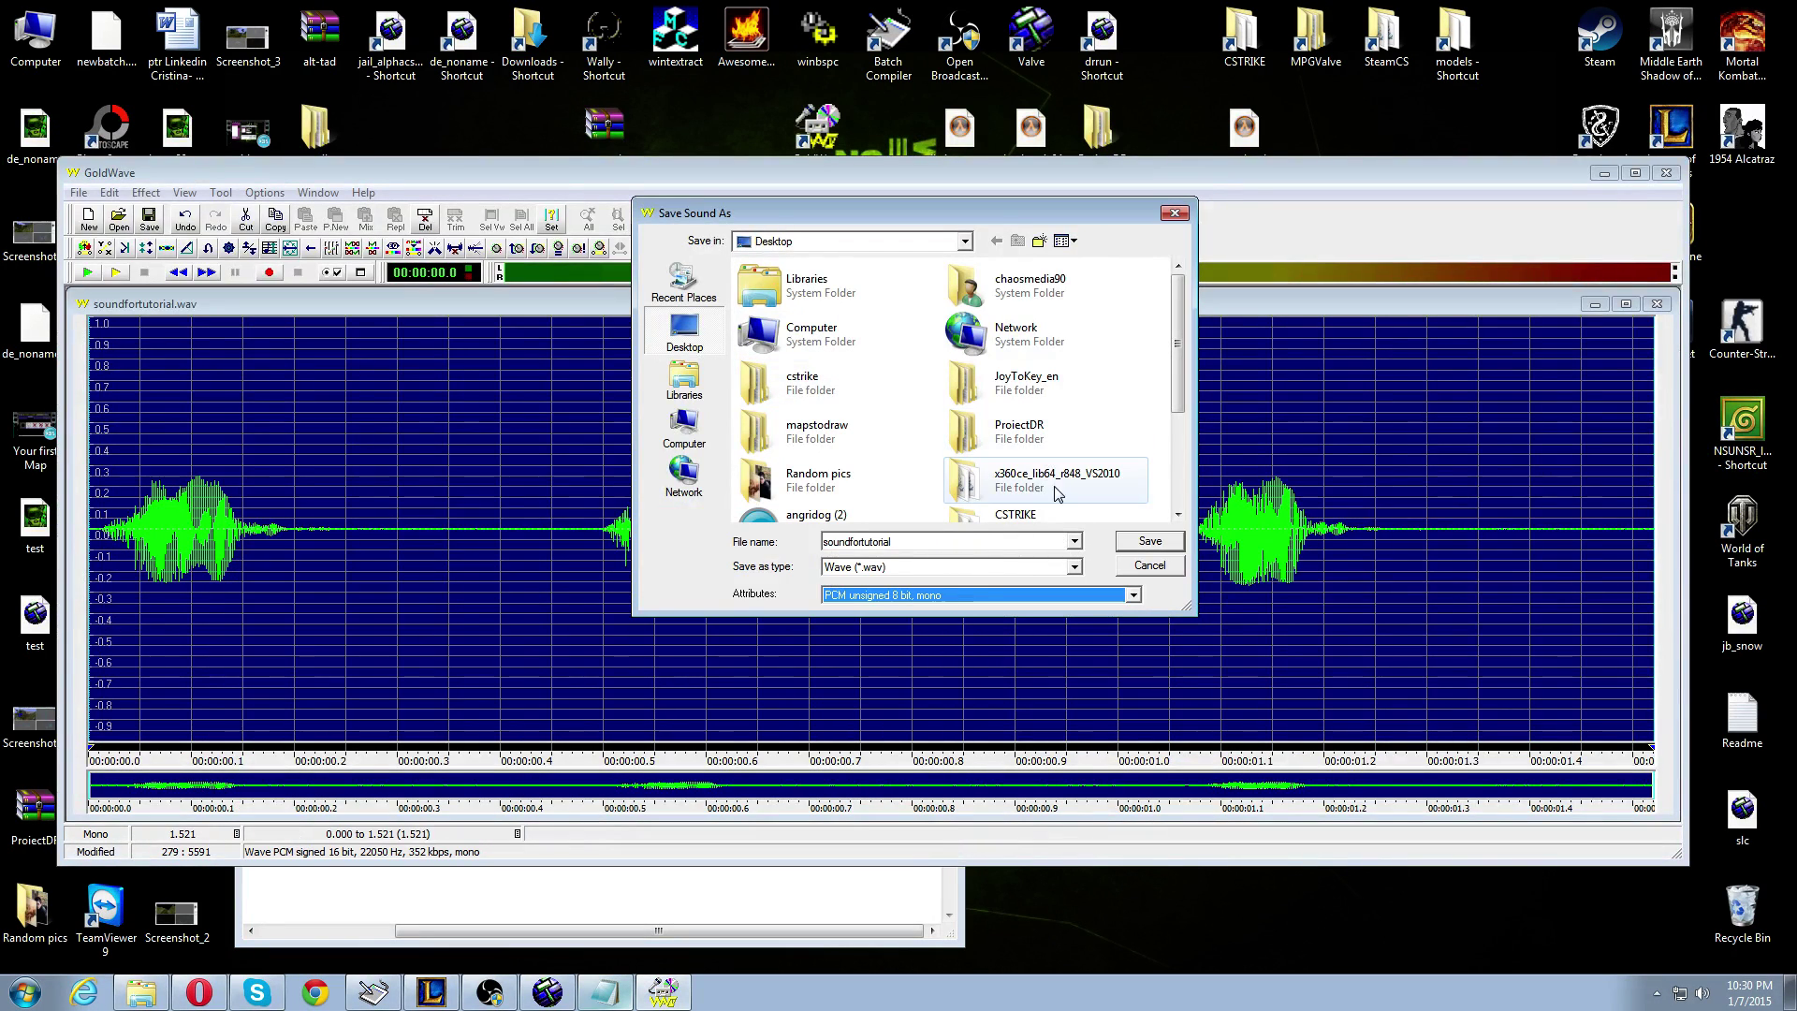
click(1150, 543)
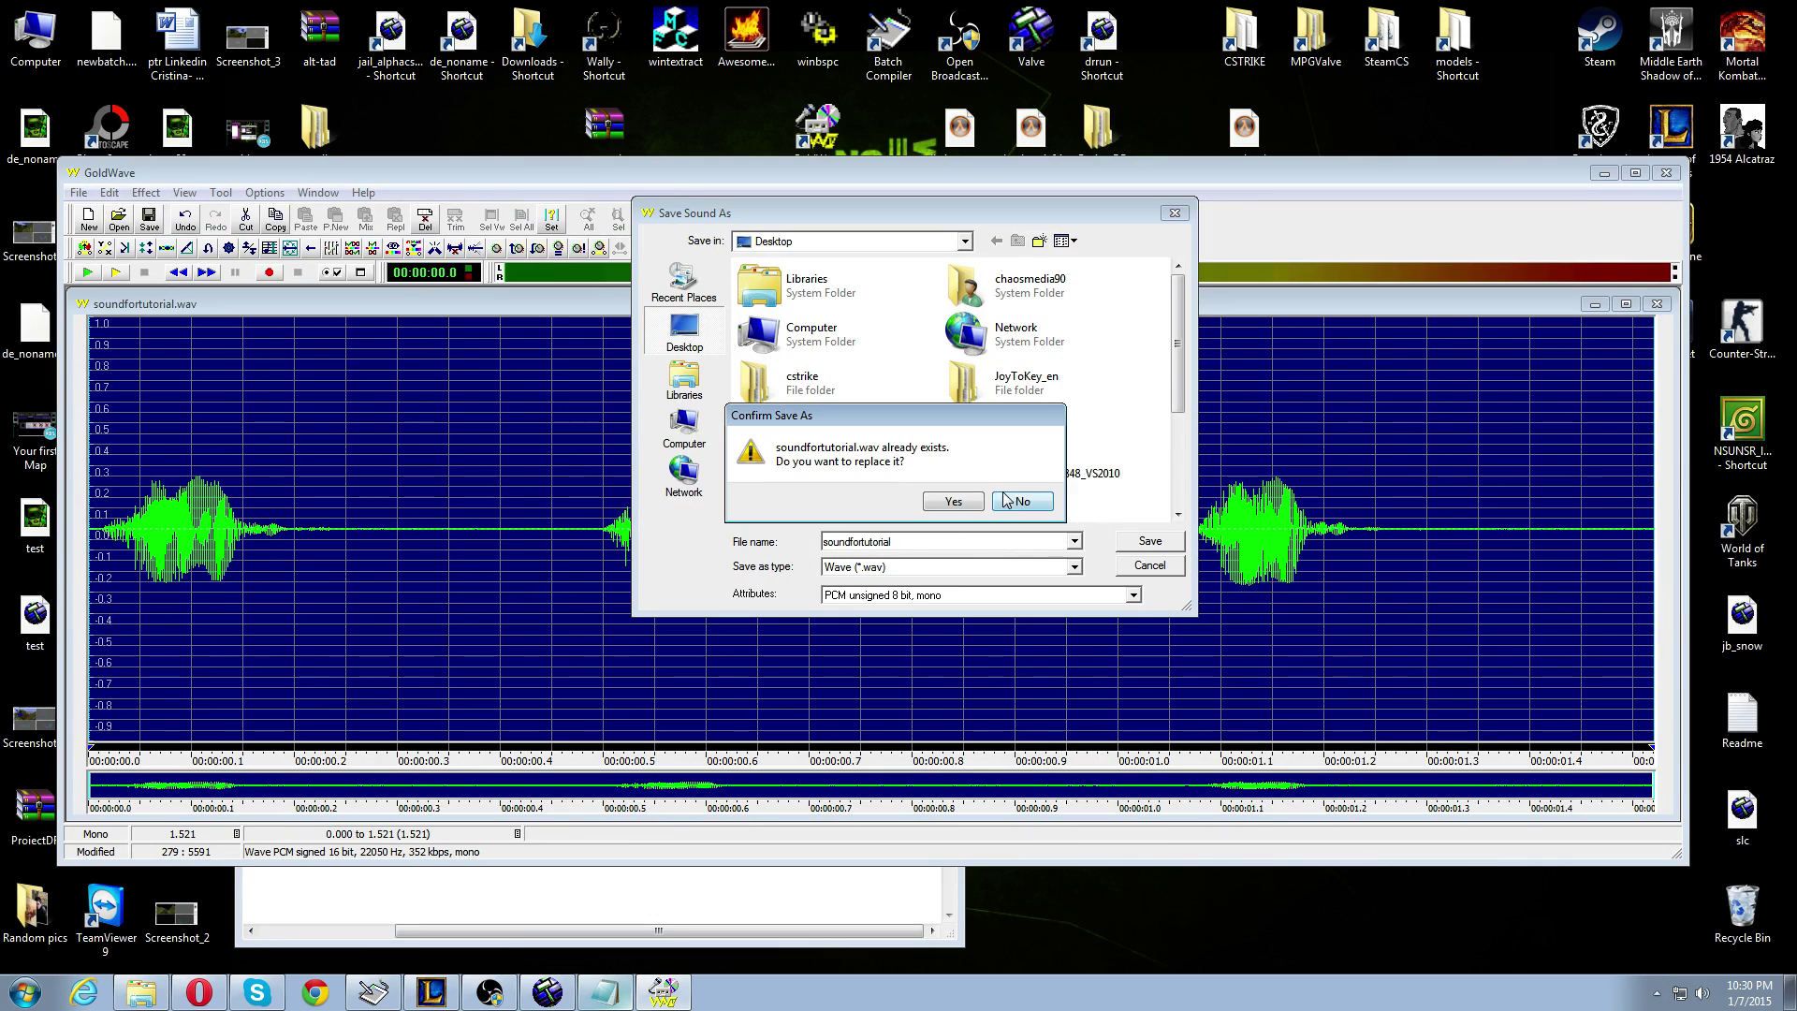
click(955, 500)
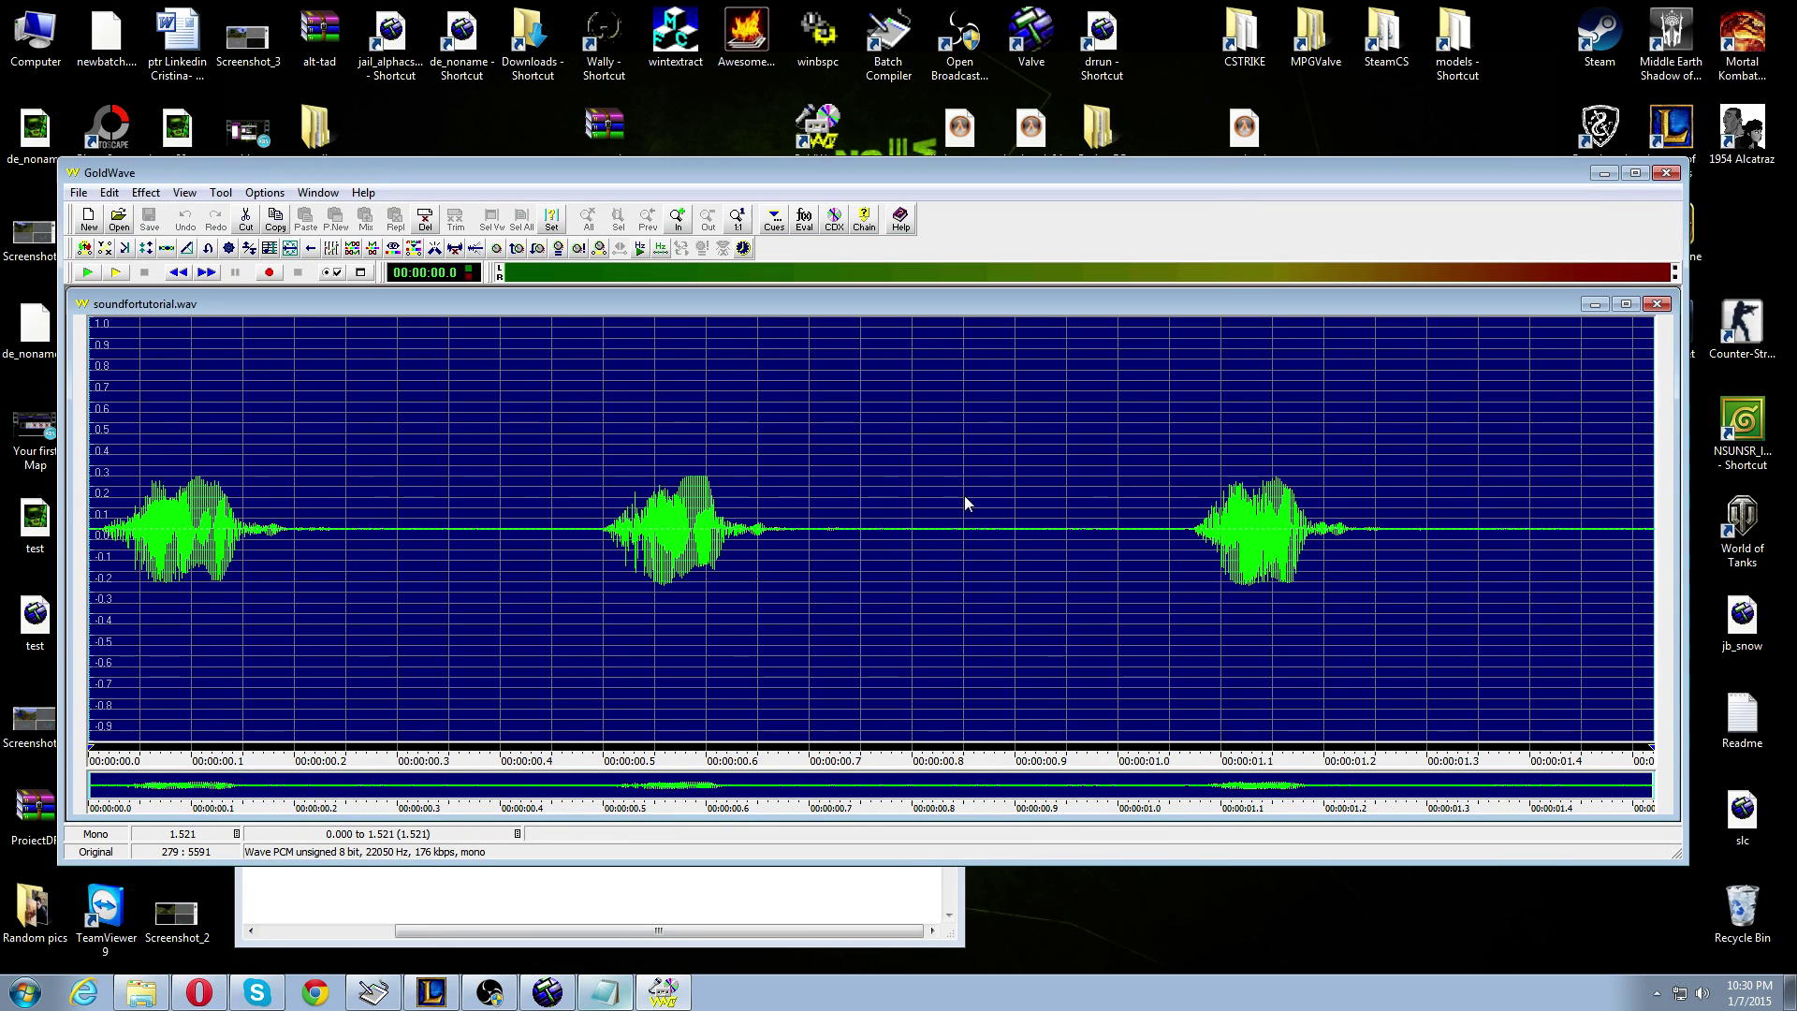
- Close GoldWave and close the Notepad note without saving
click(1666, 171)
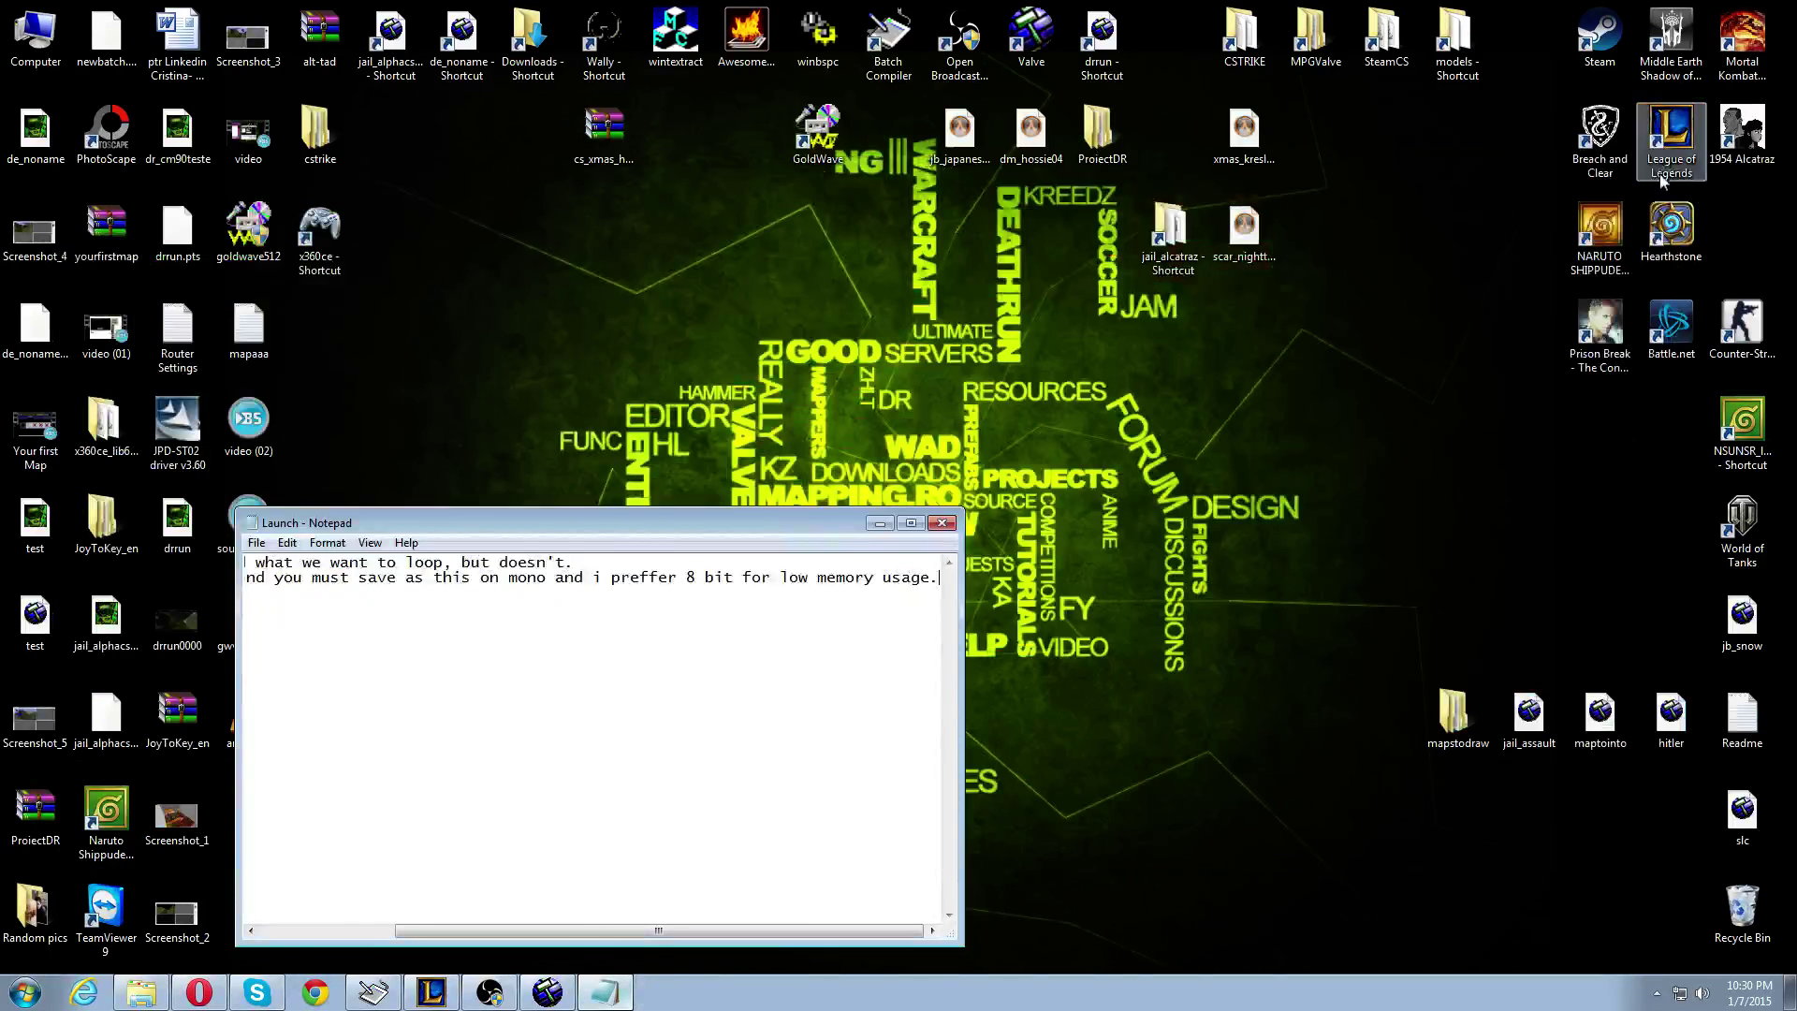
drag(767, 531, 922, 439)
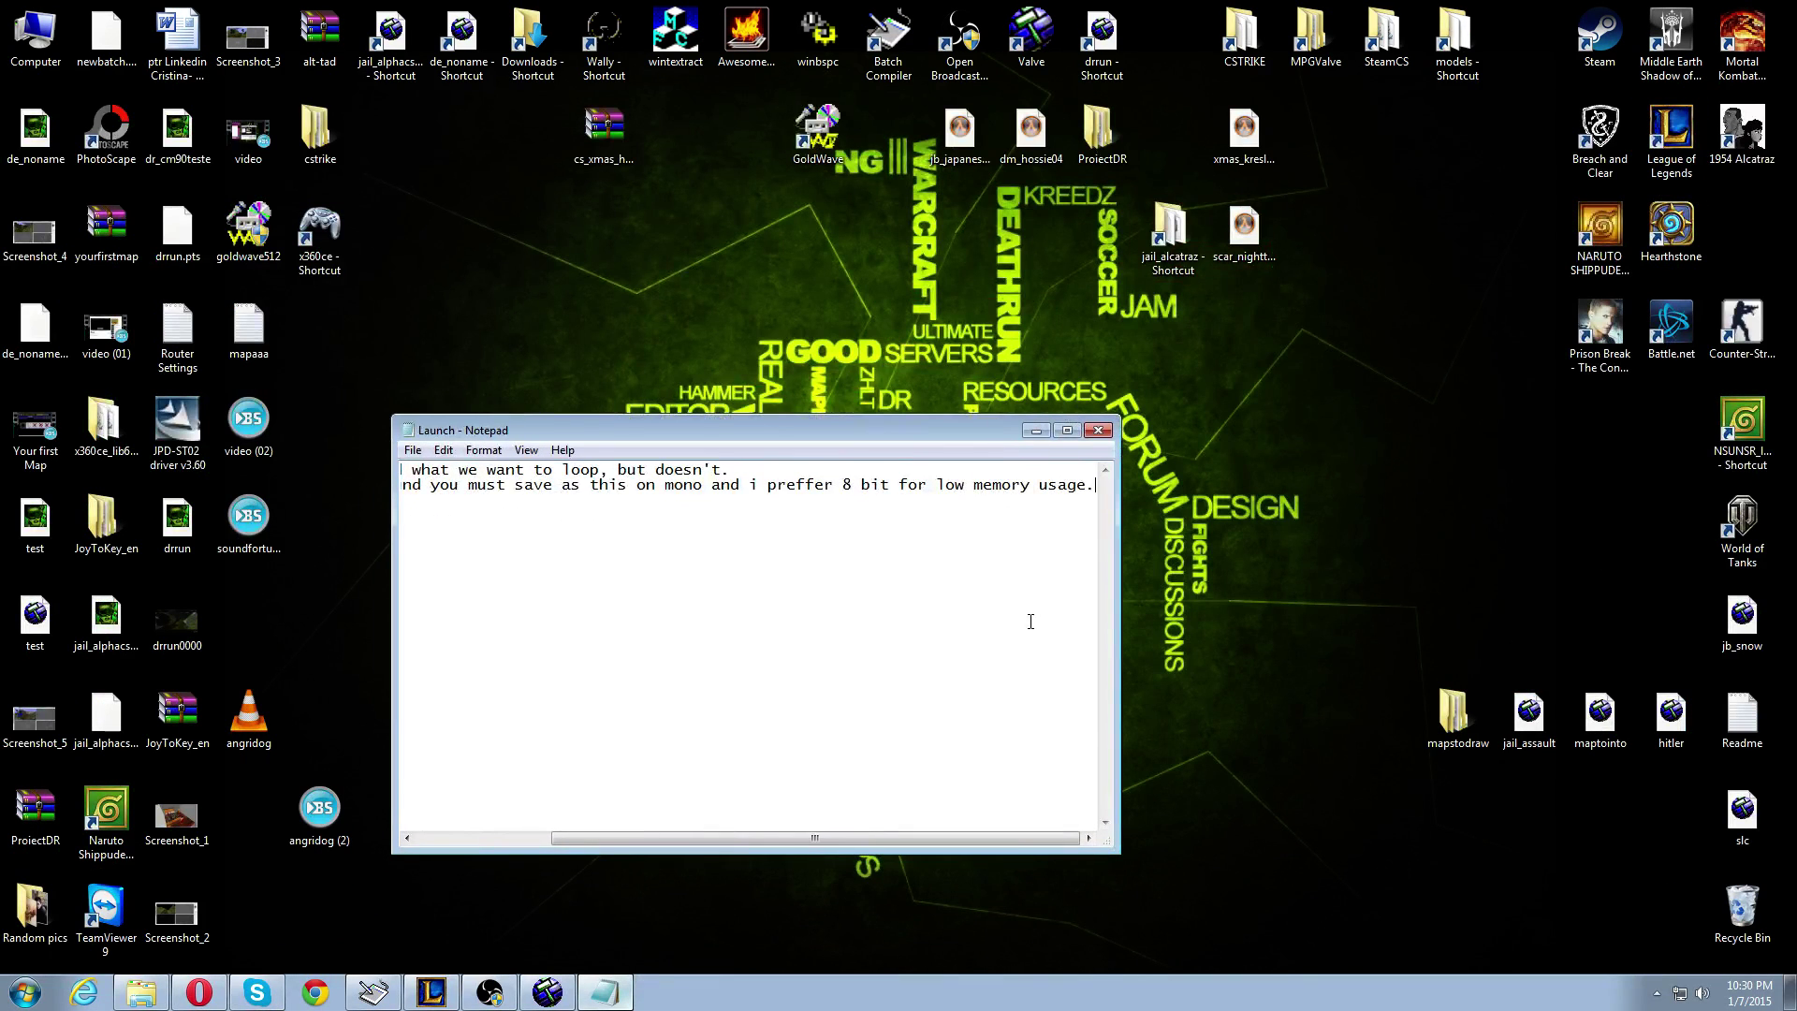
click(1102, 432)
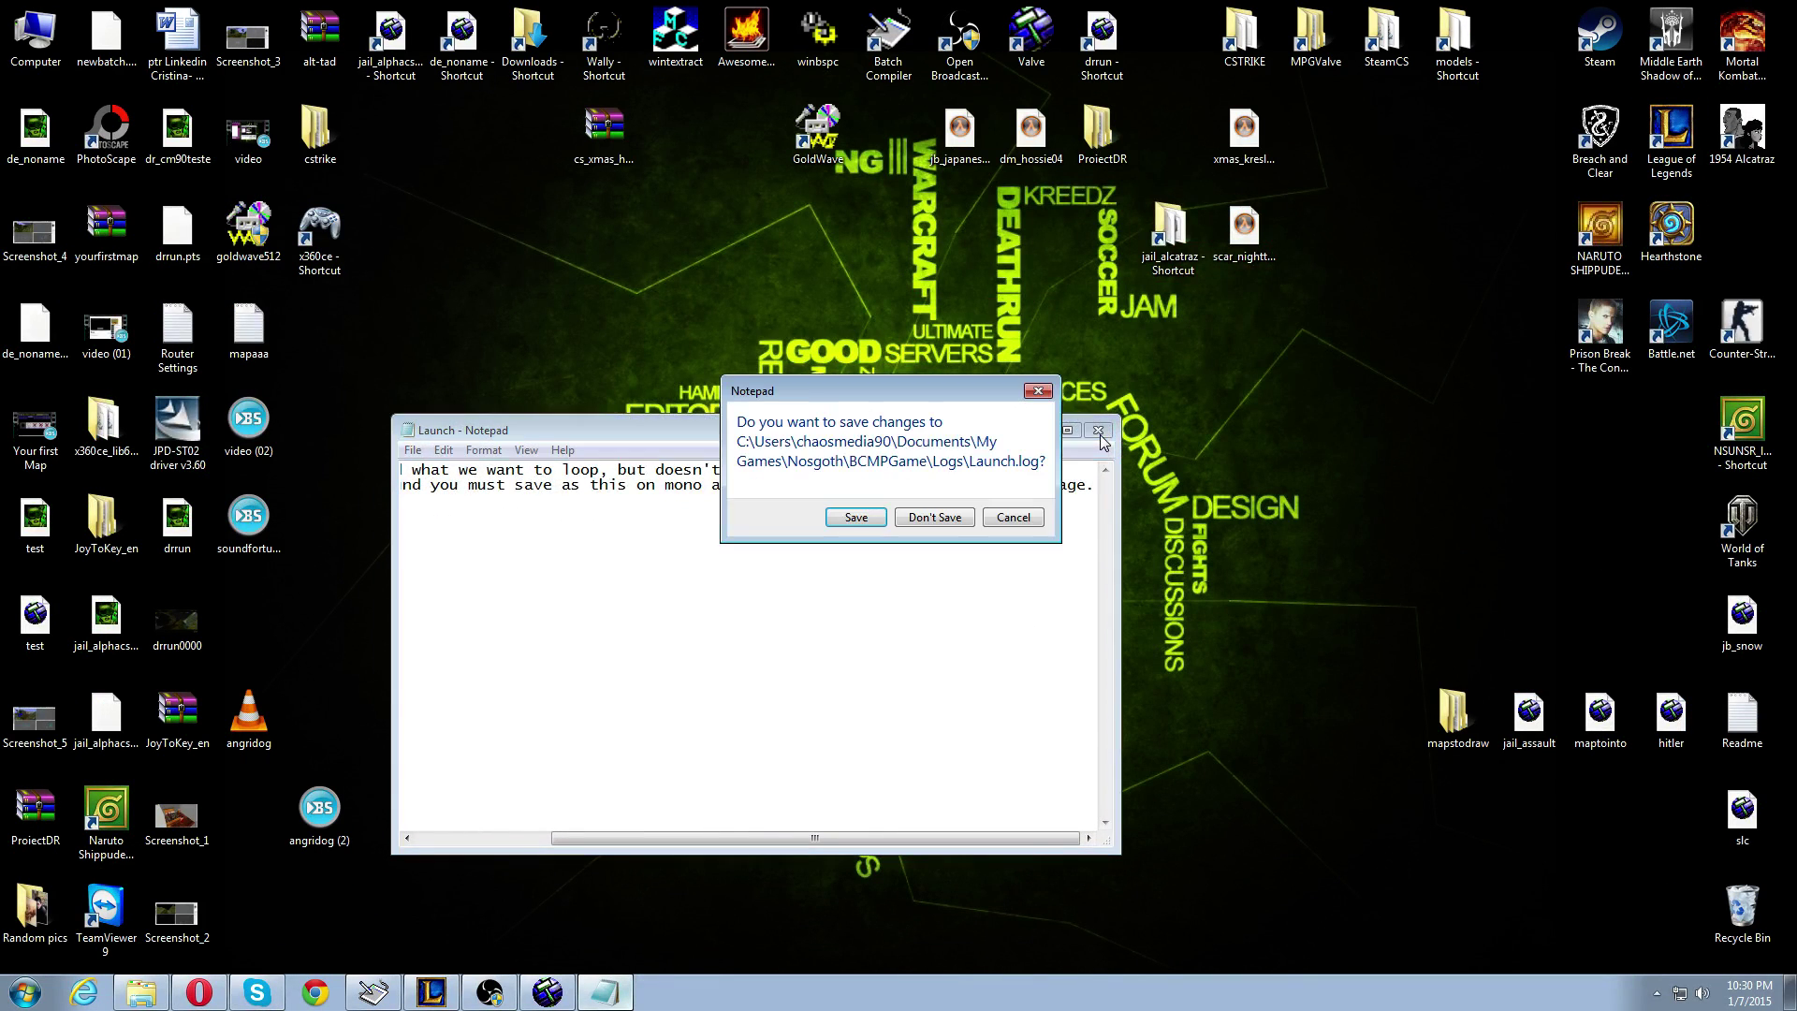
click(934, 517)
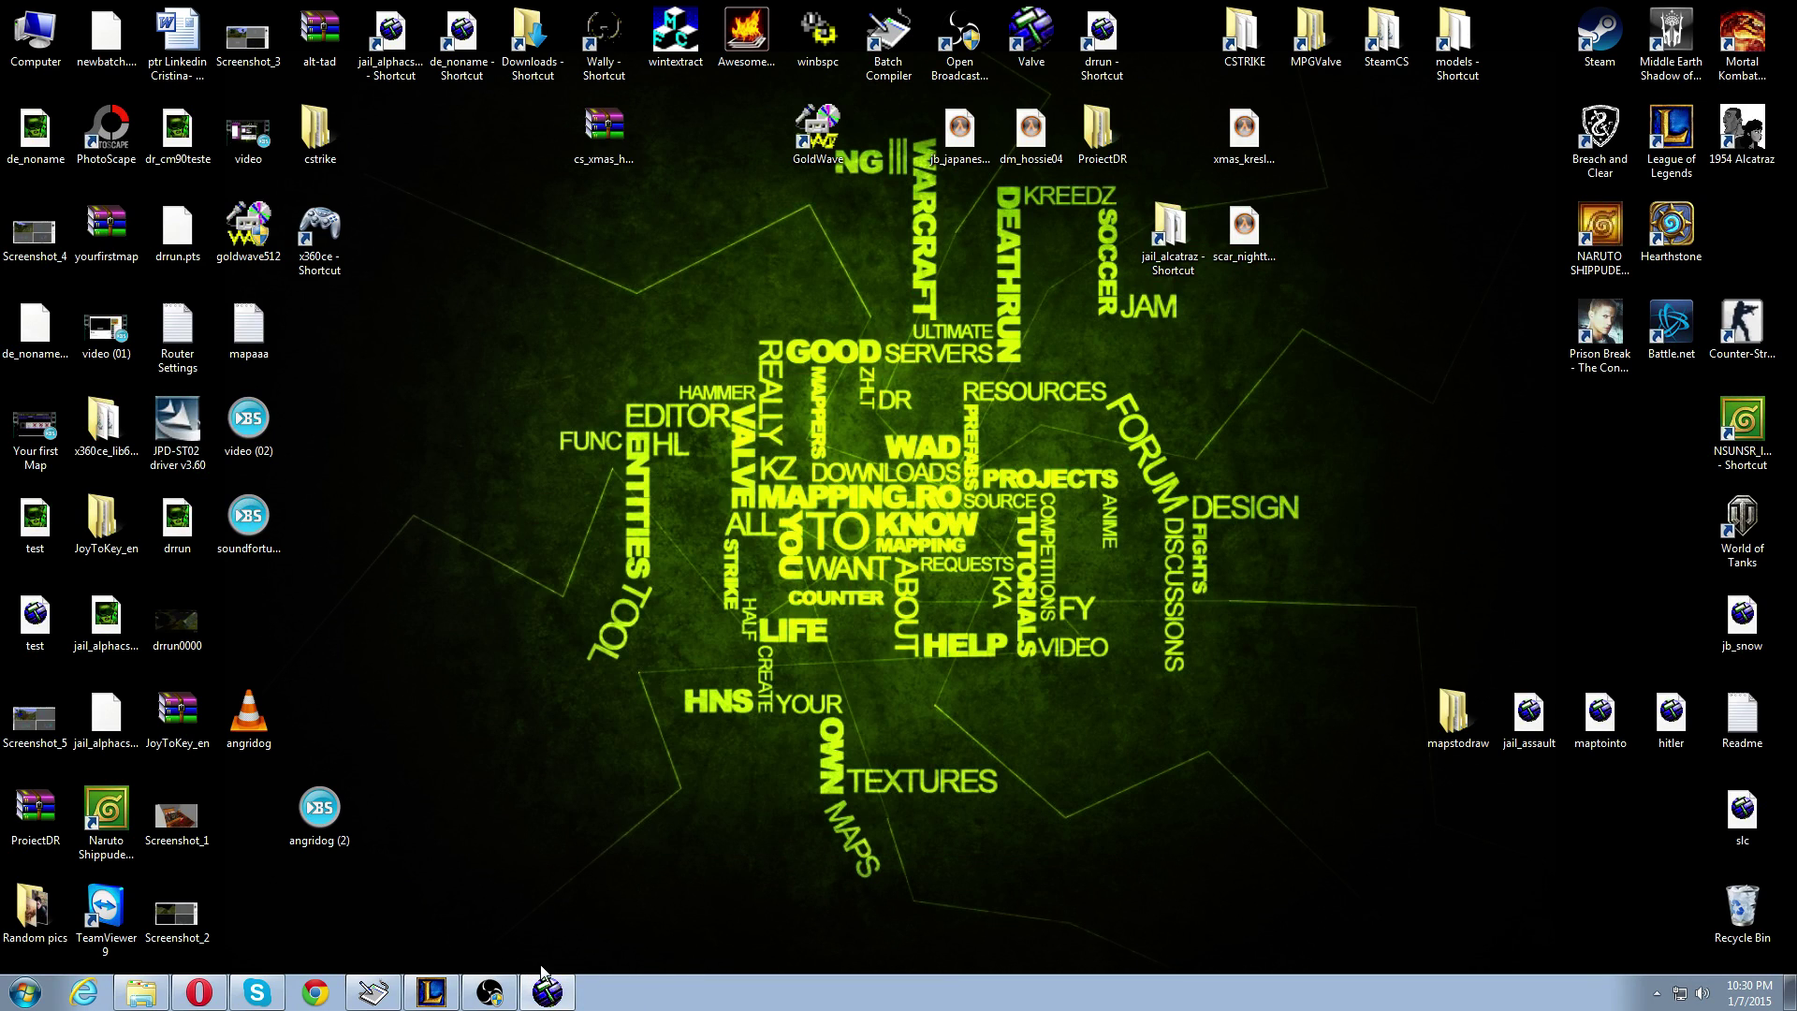
- Open the desktop context menu, dismiss it, and open it again
right_click(569, 671)
click(650, 760)
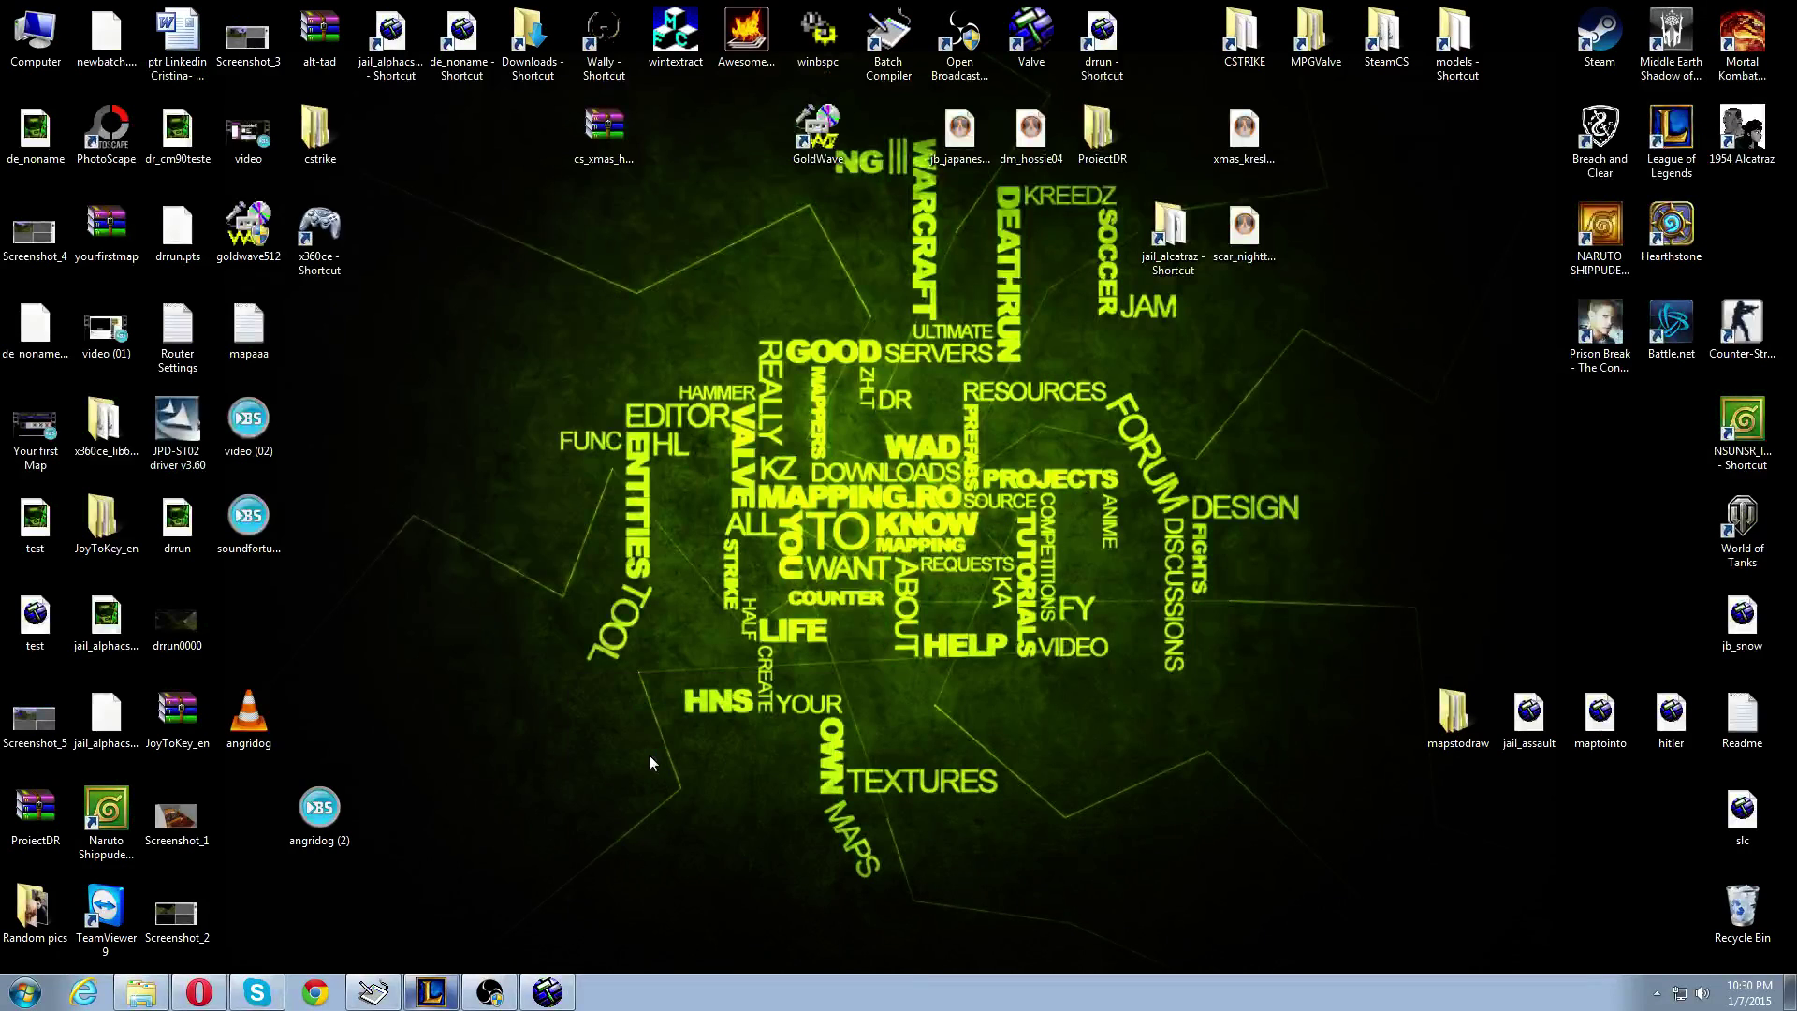
right_click(917, 501)
mouse_move(966, 559)
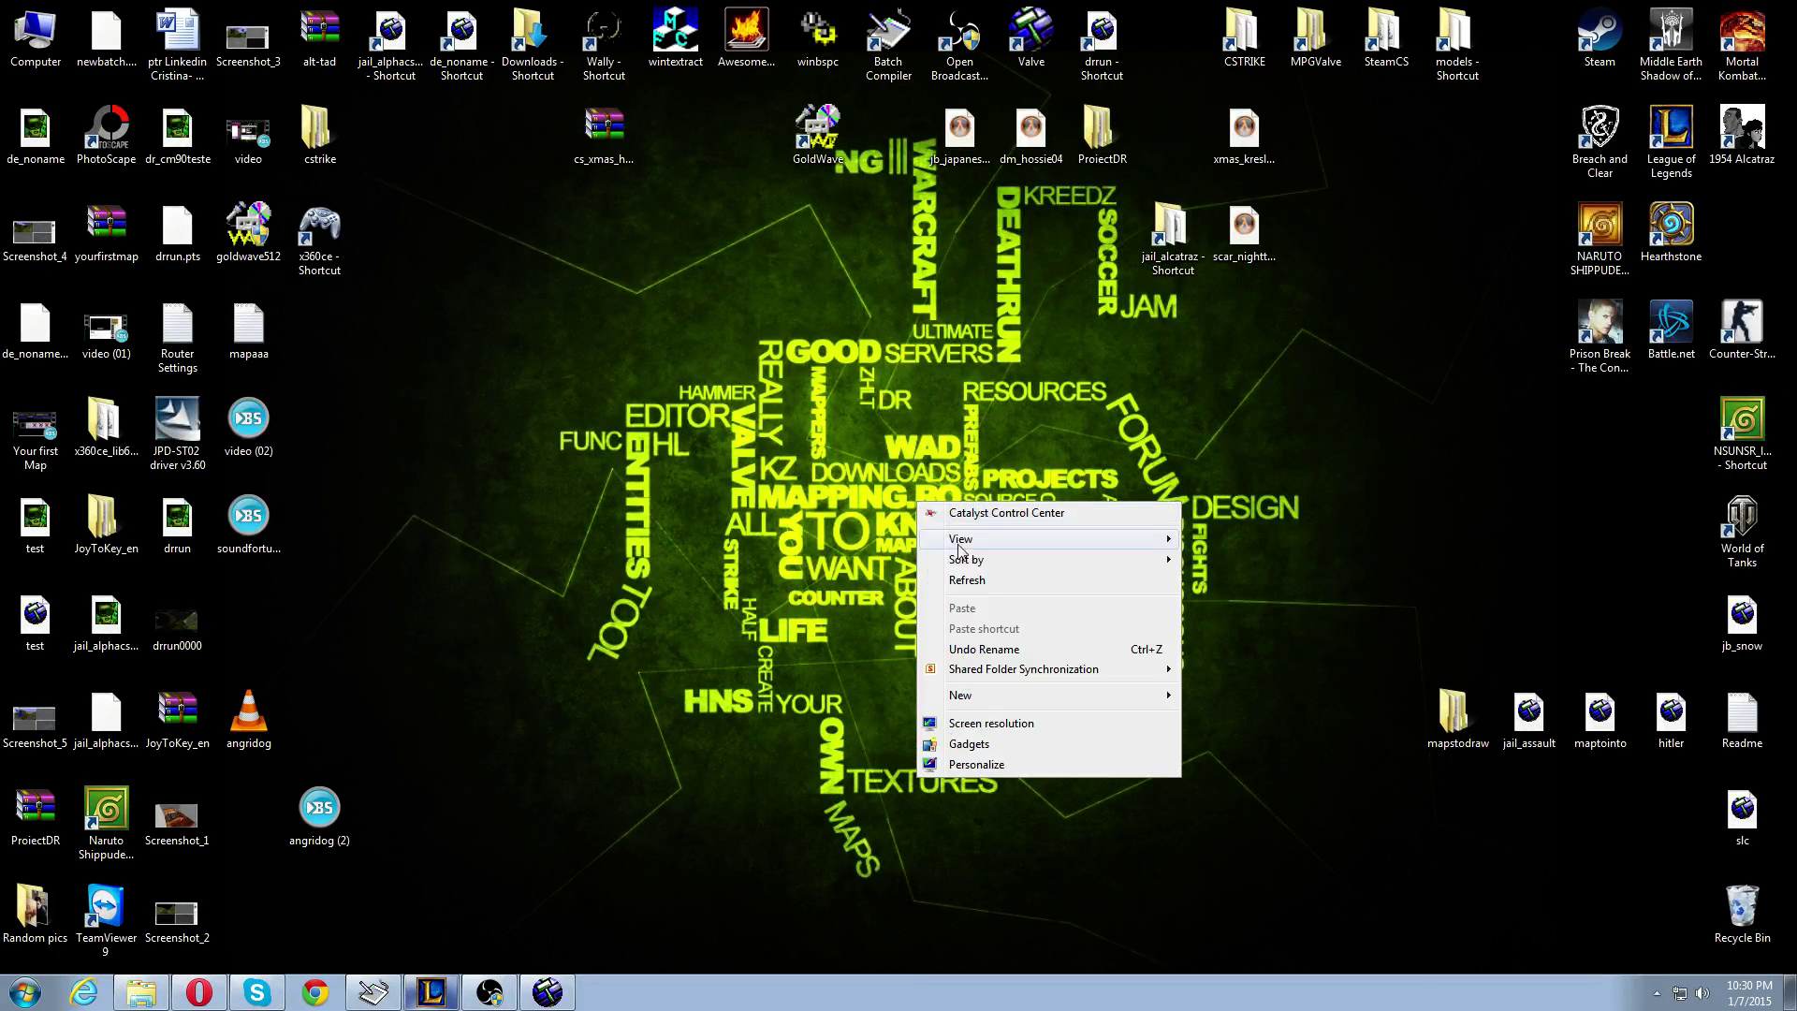